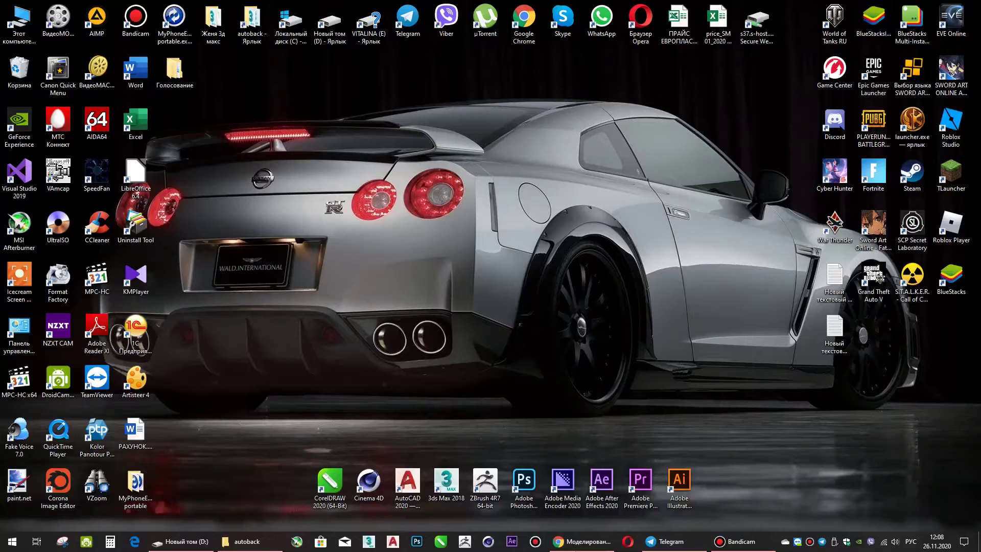
Step: Launch 3ds Max 2018 on an empty scene and set display units to metric millimetres
{"action": "double_click", "coordinate": [446, 481]}
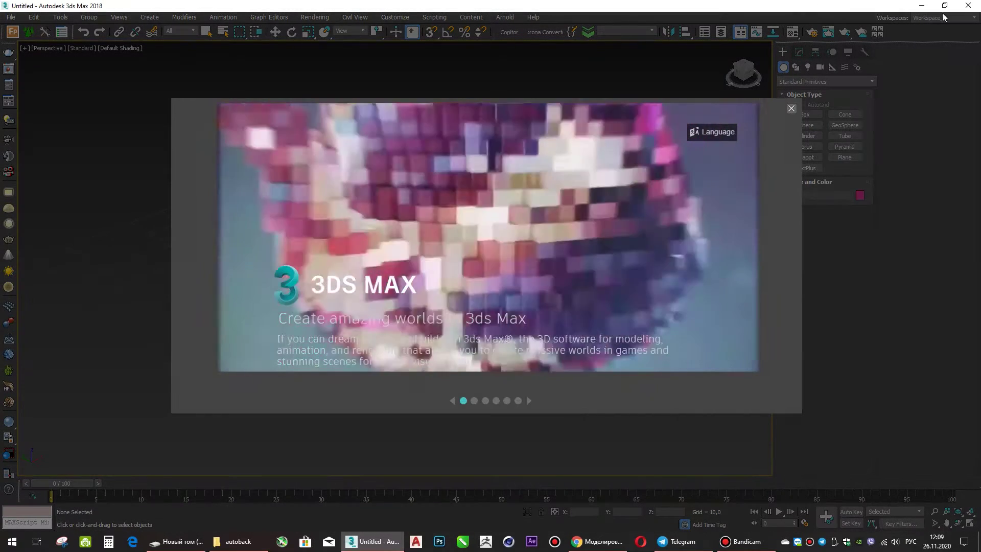
{"action": "left_click", "coordinate": [791, 109]}
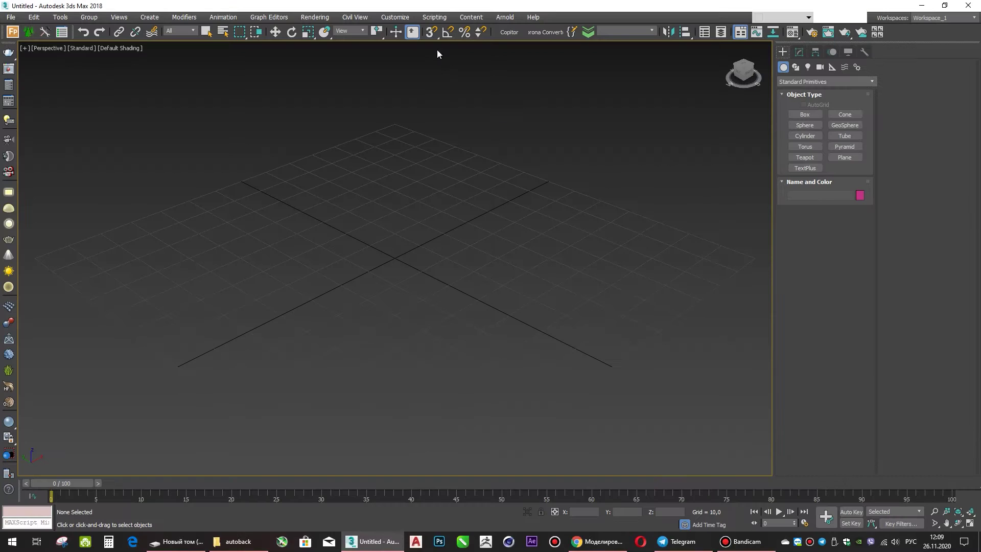
{"action": "left_click", "coordinate": [411, 17]}
{"action": "left_click", "coordinate": [432, 148]}
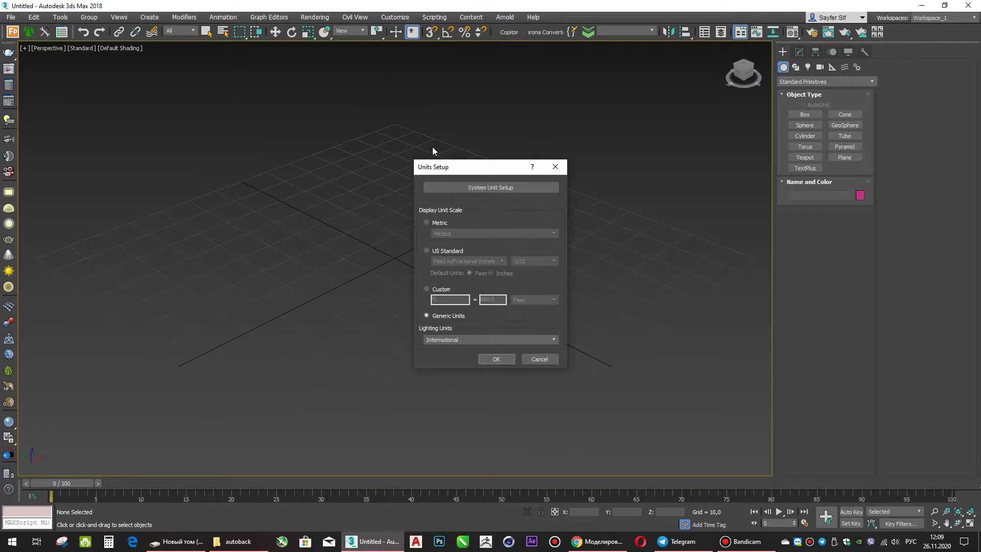
{"action": "left_click", "coordinate": [427, 223]}
{"action": "left_click", "coordinate": [490, 234]}
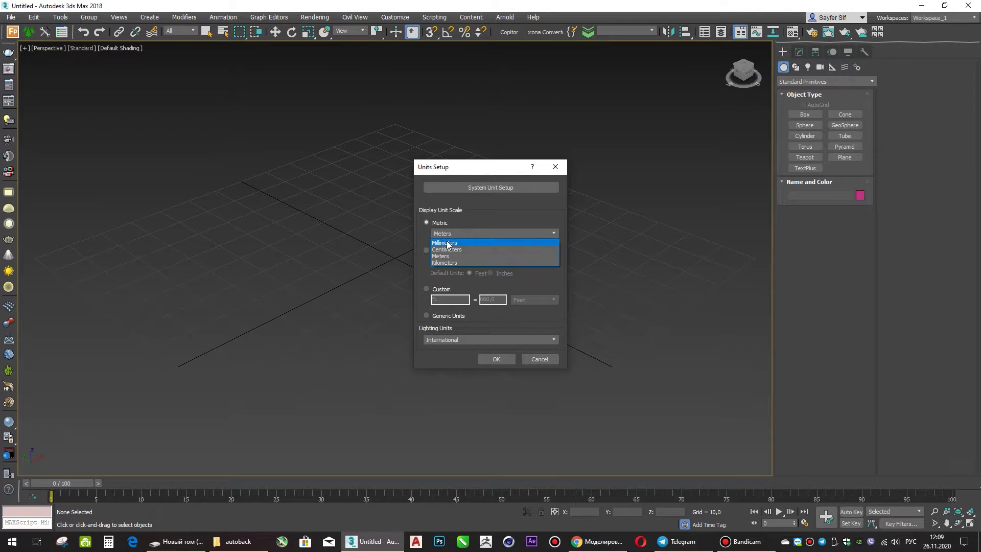
{"action": "left_click", "coordinate": [449, 242]}
{"action": "left_click", "coordinate": [494, 358]}
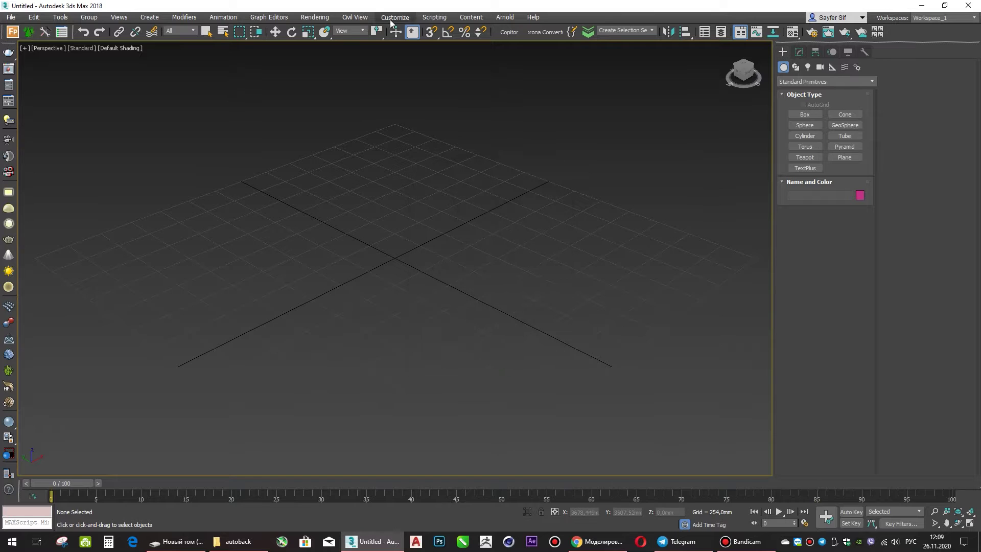
{"action": "left_click", "coordinate": [329, 19]}
{"action": "left_click", "coordinate": [399, 82]}
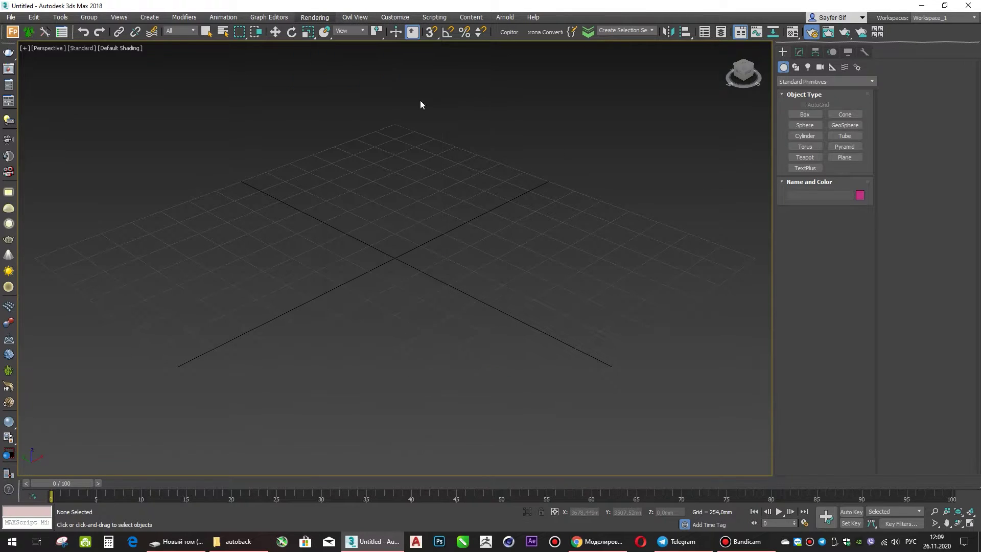
Step: Load the 'без пасов новый' render preset from D:\3D дизайн\Настройки Vray and close Render Setup
{"action": "left_click", "coordinate": [443, 74]}
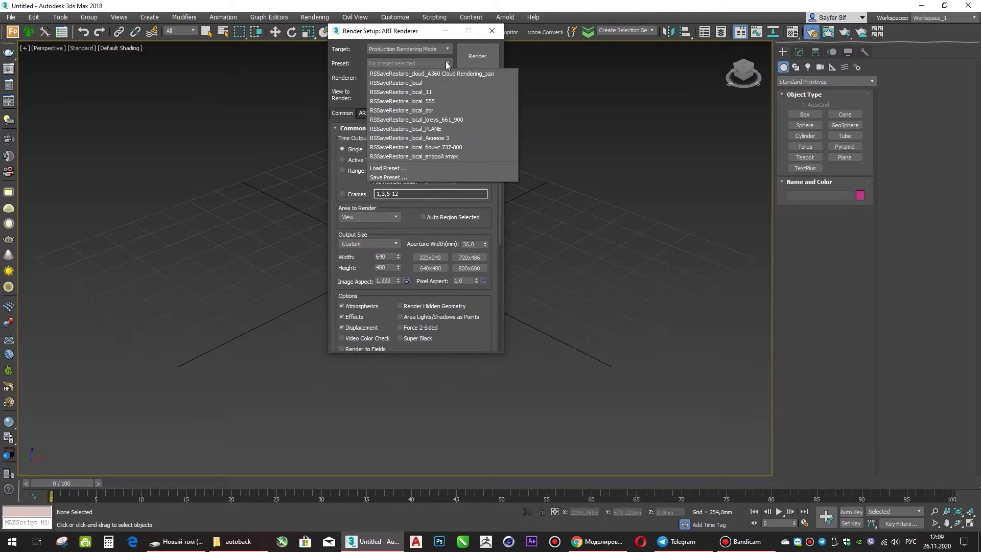
{"action": "left_click", "coordinate": [442, 75]}
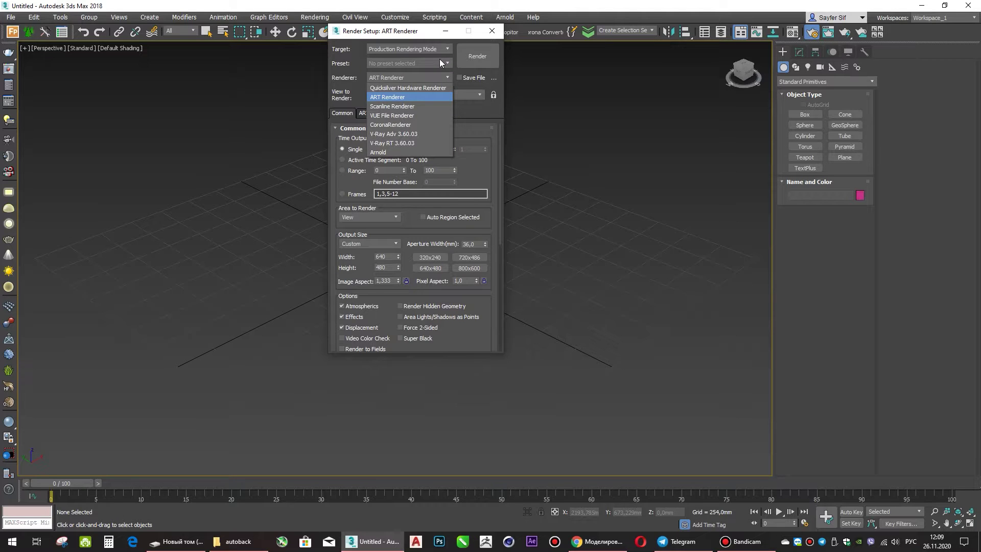
{"action": "left_click", "coordinate": [441, 61]}
{"action": "left_click", "coordinate": [396, 168]}
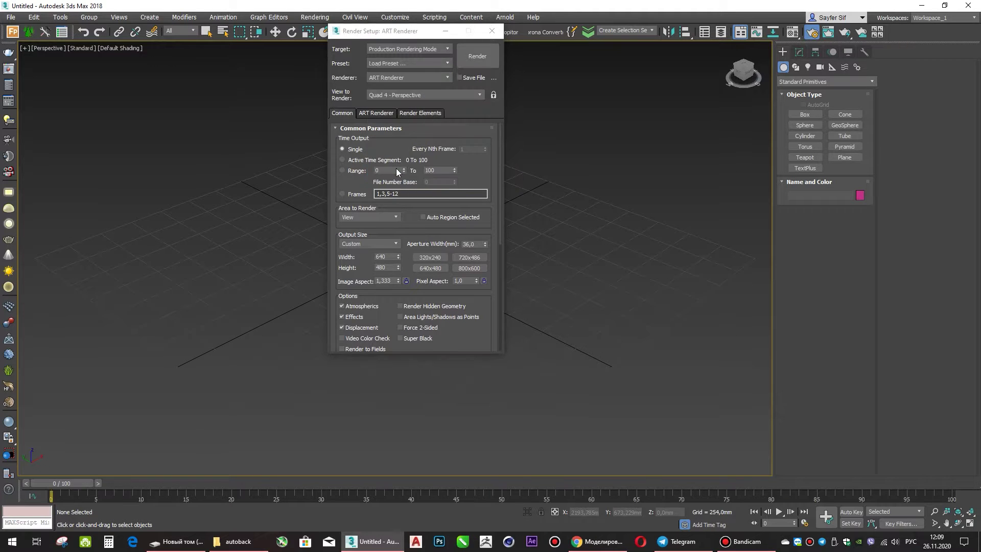
{"action": "left_click", "coordinate": [30, 201]}
{"action": "double_click", "coordinate": [224, 209]}
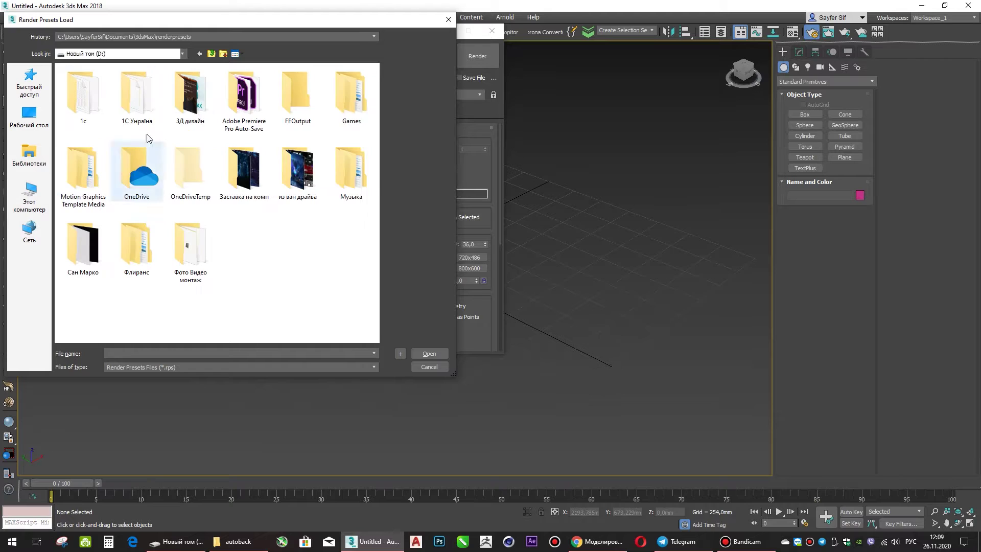
{"action": "double_click", "coordinate": [179, 98]}
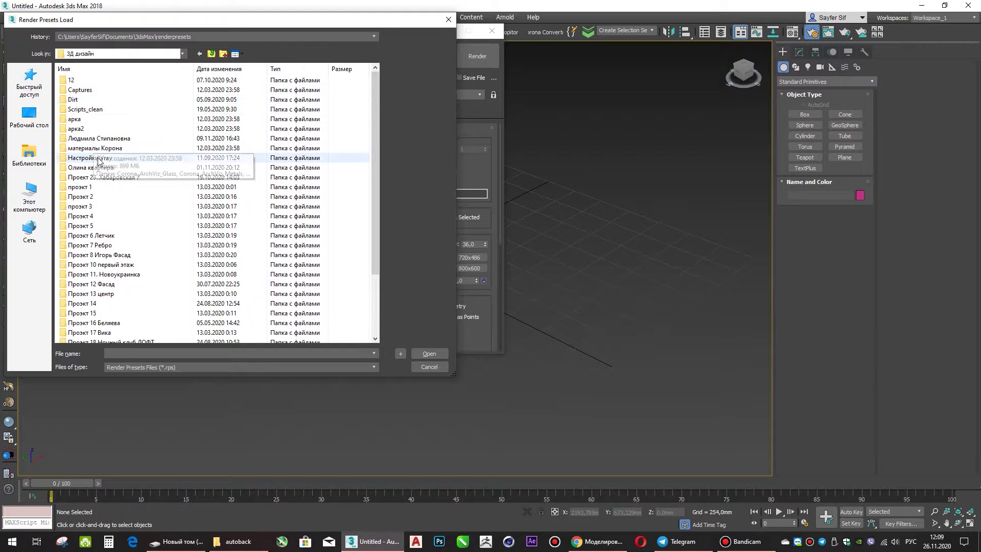
{"action": "double_click", "coordinate": [92, 159]}
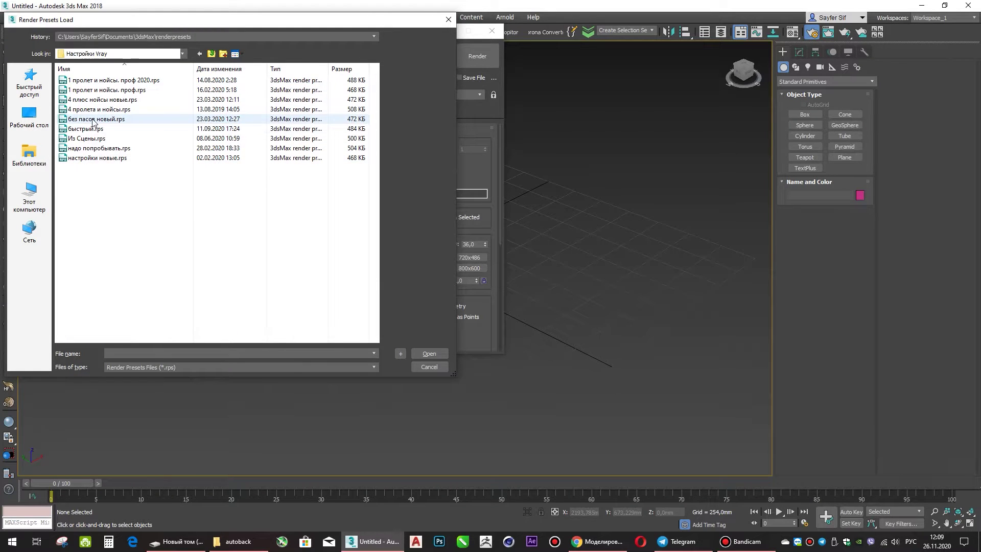
{"action": "double_click", "coordinate": [95, 120]}
{"action": "left_click", "coordinate": [129, 252]}
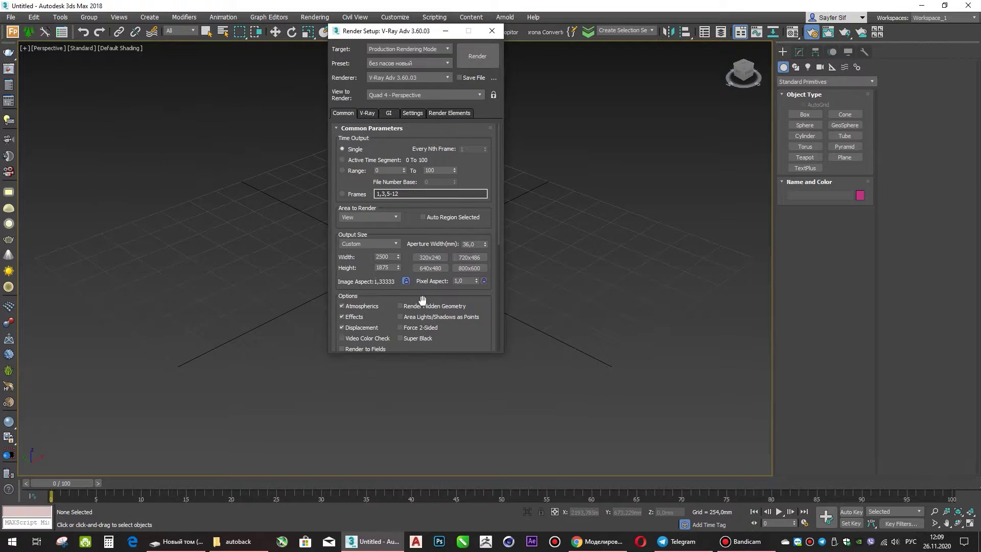
{"action": "left_click", "coordinate": [492, 31]}
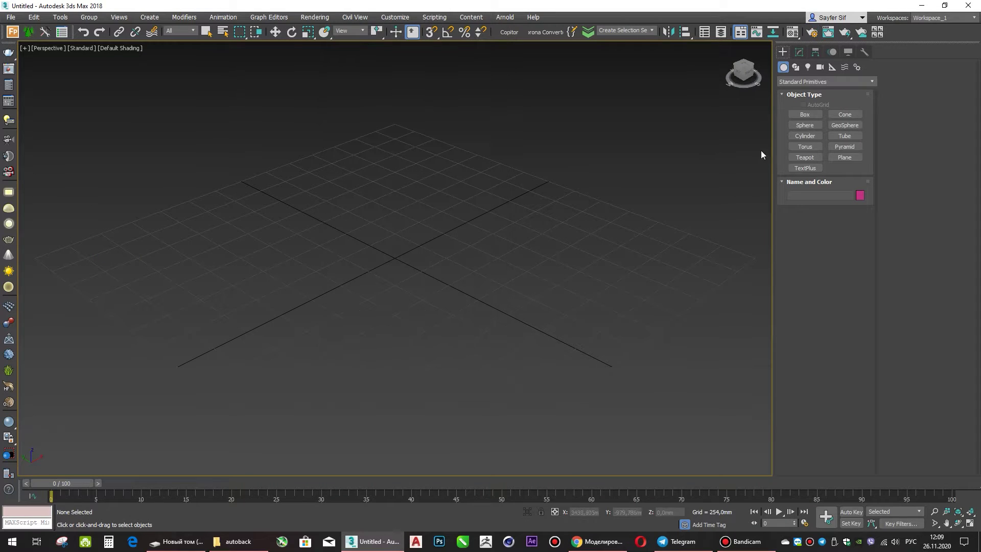
Step: Hide the home grid and drag out a ChamferBox about 4410×3435×633 mm with a 106.9 mm fillet
{"action": "mouse_move", "coordinate": [560, 284]}
{"action": "middle_mouse_down", "text": "alt"}
{"action": "mouse_move", "coordinate": [563, 316]}
{"action": "mouse_move", "coordinate": [468, 286]}
{"action": "mouse_move", "coordinate": [562, 299]}
{"action": "middle_mouse_up", "text": "alt"}
{"action": "key", "text": "g"}
{"action": "left_click", "coordinate": [818, 82]}
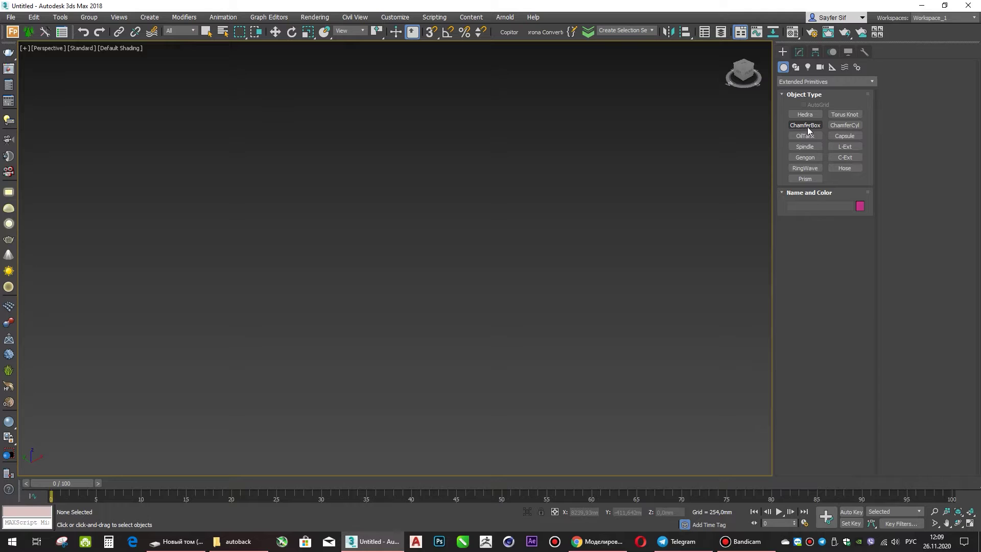
{"action": "left_click", "coordinate": [807, 127]}
{"action": "mouse_move", "coordinate": [265, 256]}
{"action": "left_mouse_down"}
{"action": "mouse_move", "coordinate": [603, 306]}
{"action": "mouse_move", "coordinate": [633, 285]}
{"action": "left_mouse_up"}
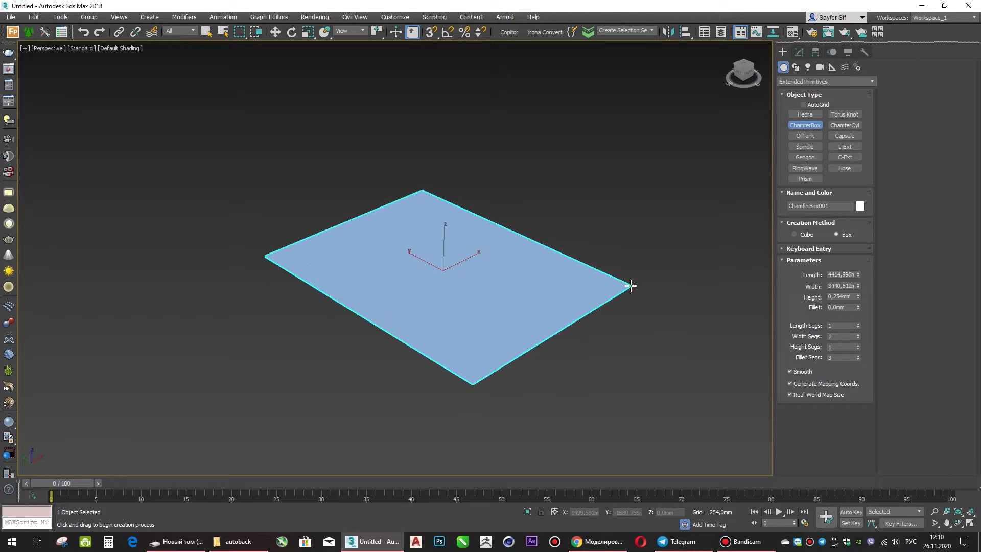
{"action": "left_click", "coordinate": [622, 271]}
{"action": "left_click", "coordinate": [612, 247]}
{"action": "key", "text": "w"}
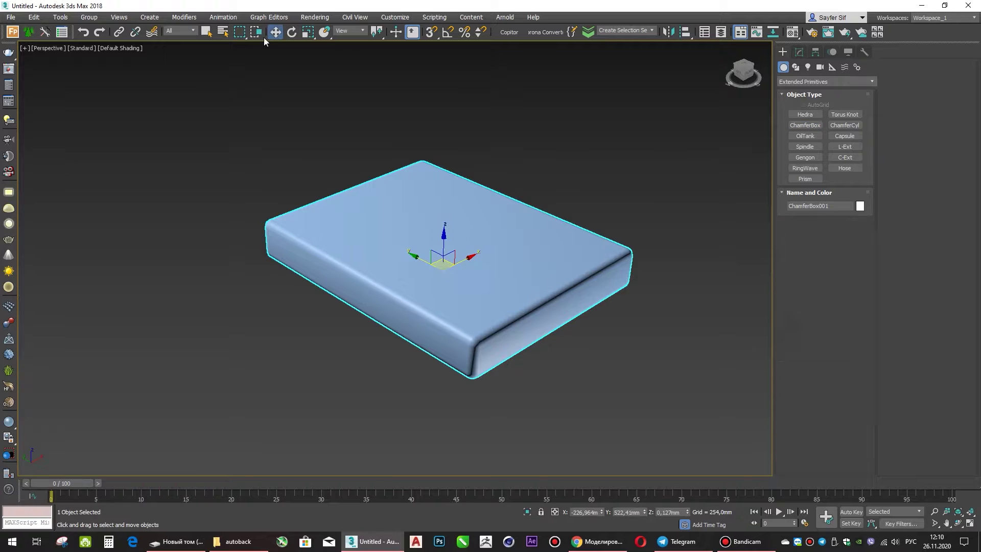
{"action": "left_click", "coordinate": [799, 51]}
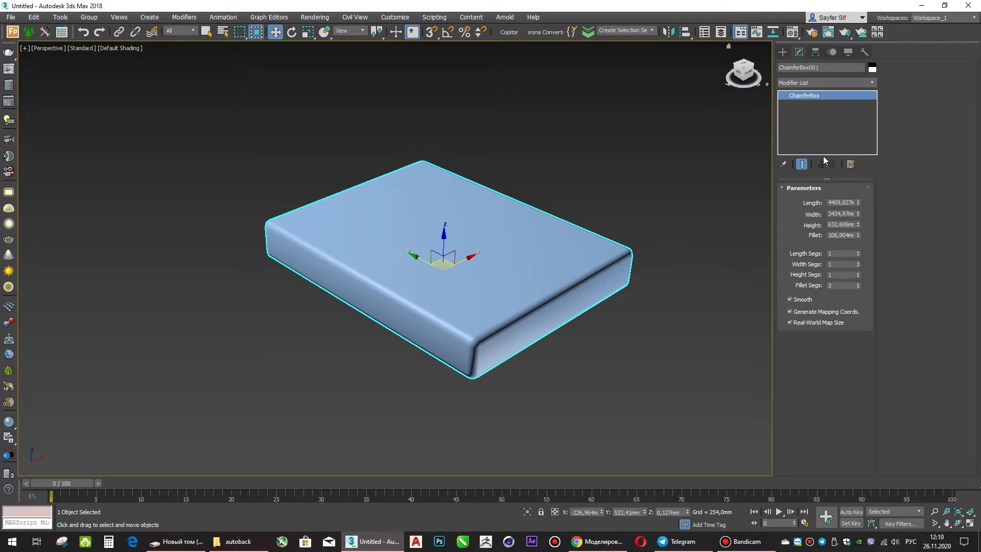
Step: Set the chamfer box Length to 2000 mm and Width to 1800 mm
{"action": "double_click", "coordinate": [838, 203]}
{"action": "type", "text": "200"}
{"action": "key", "text": "Return"}
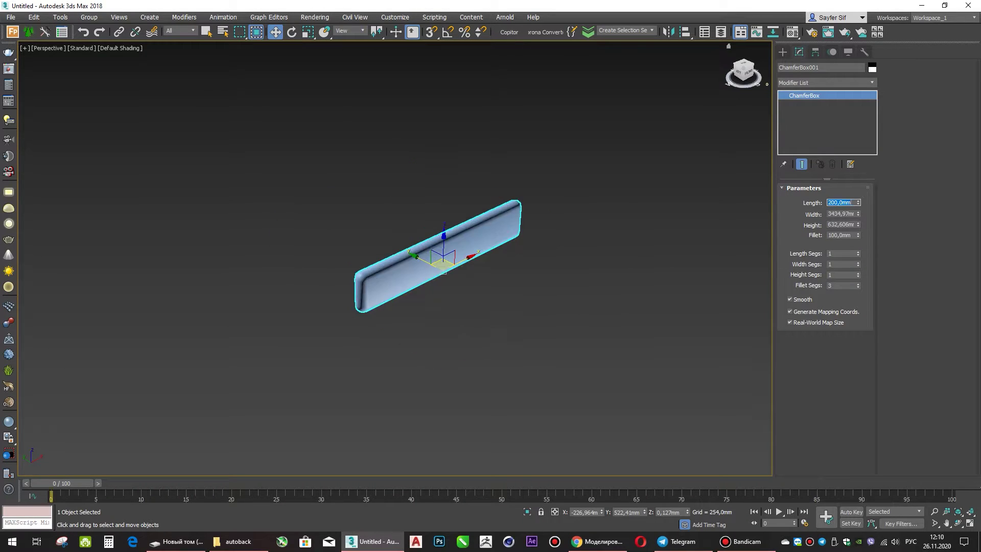
{"action": "type", "text": "00"}
{"action": "key", "text": "Return"}
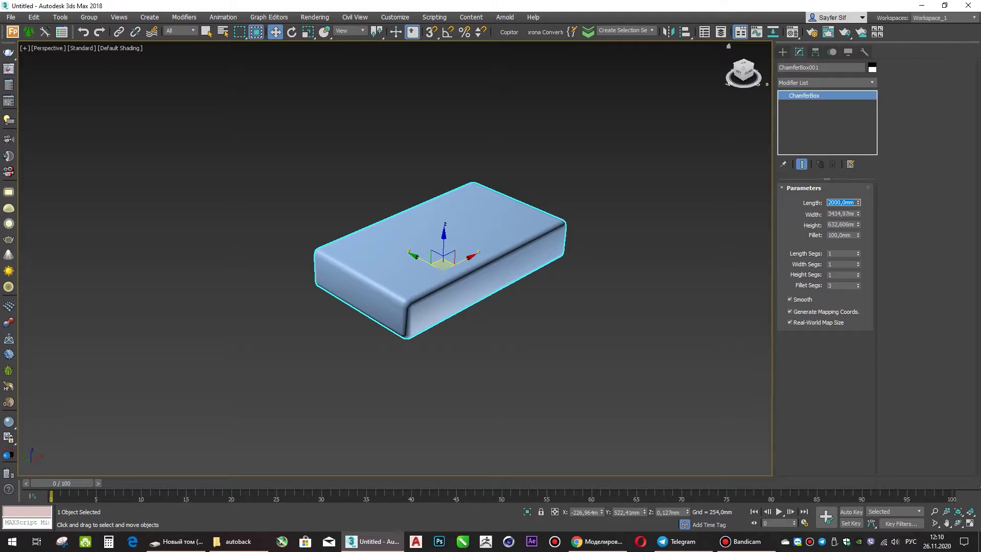
{"action": "double_click", "coordinate": [840, 214]}
{"action": "type", "text": "1800"}
{"action": "key", "text": "Return"}
Step: Set the chamfer box Height to 300 mm and Fillet to 30 mm
{"action": "double_click", "coordinate": [841, 225]}
{"action": "type", "text": "300"}
{"action": "key", "text": "Return"}
{"action": "double_click", "coordinate": [838, 236]}
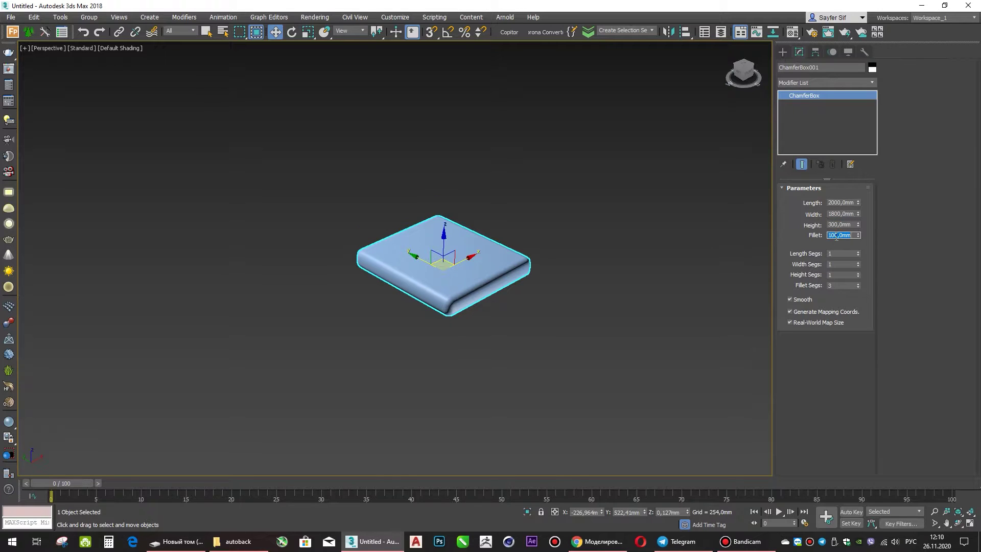
{"action": "type", "text": "10"}
{"action": "key", "text": "Return"}
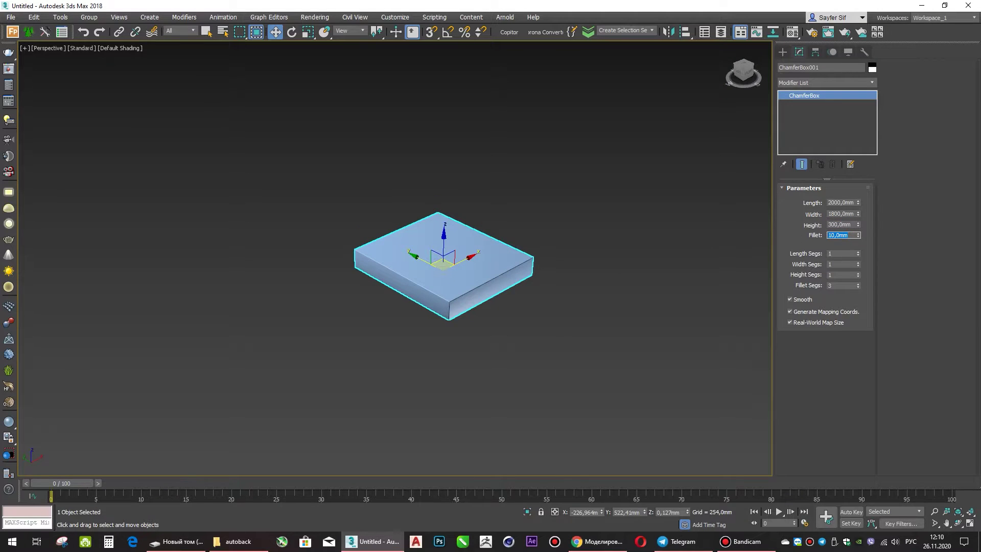
{"action": "type", "text": "50"}
{"action": "key", "text": "Return"}
{"action": "scroll", "coordinate": [454, 296], "scroll_direction": "up", "scroll_amount": 4}
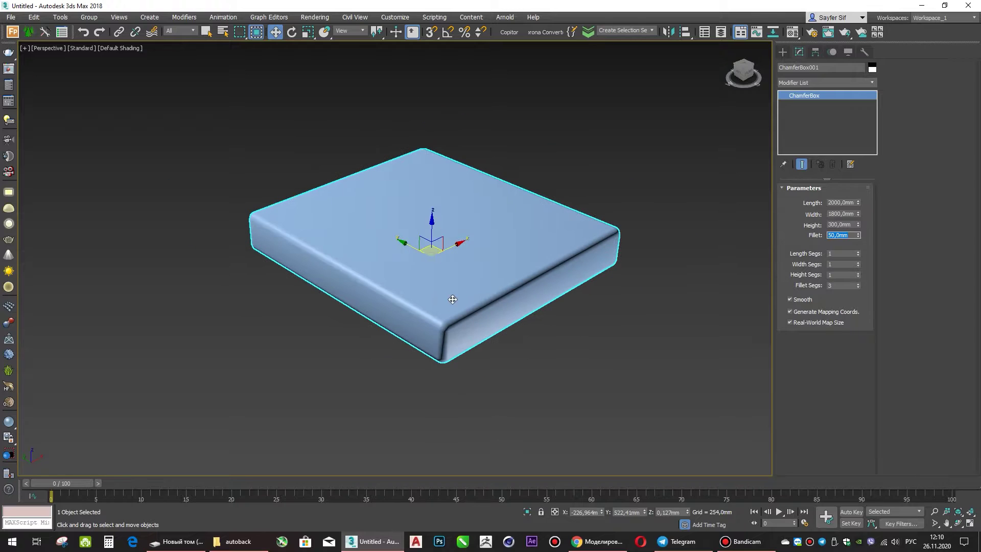
{"action": "type", "text": "30"}
{"action": "key", "text": "Return"}
Step: Drag a copy of the box up onto the original
{"action": "scroll", "coordinate": [438, 267], "scroll_direction": "up", "scroll_amount": 2}
{"action": "scroll", "coordinate": [438, 268], "scroll_direction": "down", "scroll_amount": 4}
{"action": "mouse_move", "coordinate": [438, 268]}
{"action": "middle_mouse_down"}
{"action": "mouse_move", "coordinate": [453, 363]}
{"action": "mouse_move", "coordinate": [492, 339]}
{"action": "middle_mouse_up"}
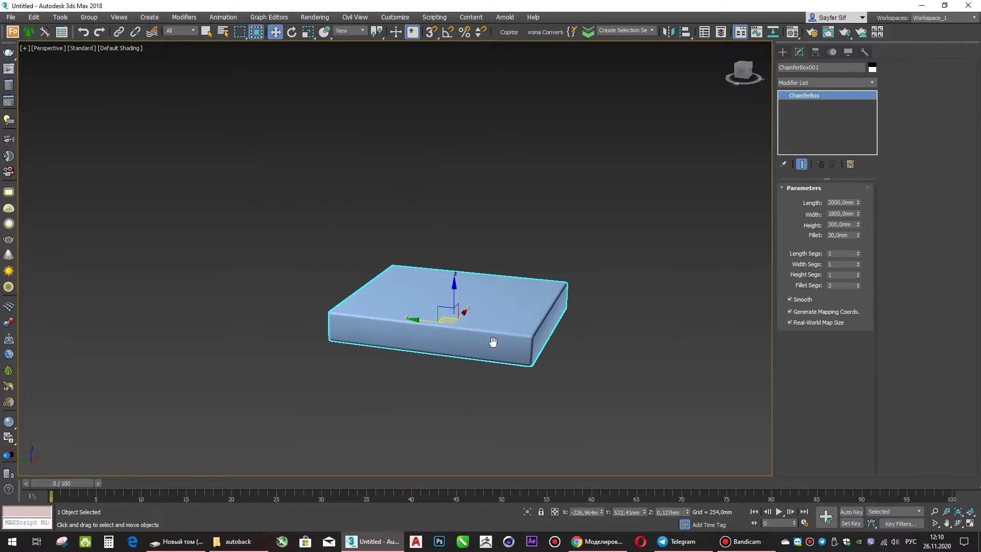
{"action": "scroll", "coordinate": [492, 340], "scroll_direction": "up", "scroll_amount": 3}
{"action": "left_click_drag", "start_coordinate": [434, 299], "coordinate": [427, 215], "text": "shift"}
Step: Make the top box an independent copy with Length 1800 mm and Width 1700 mm
{"action": "left_click", "coordinate": [455, 243]}
{"action": "left_click", "coordinate": [494, 313]}
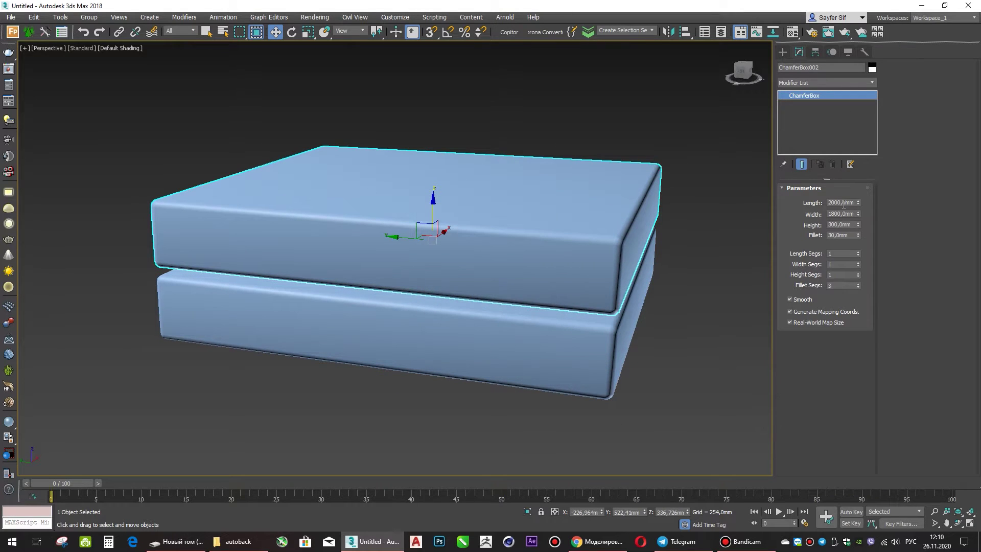
{"action": "left_click_drag", "start_coordinate": [860, 202], "coordinate": [859, 204]}
{"action": "type", "text": "1800"}
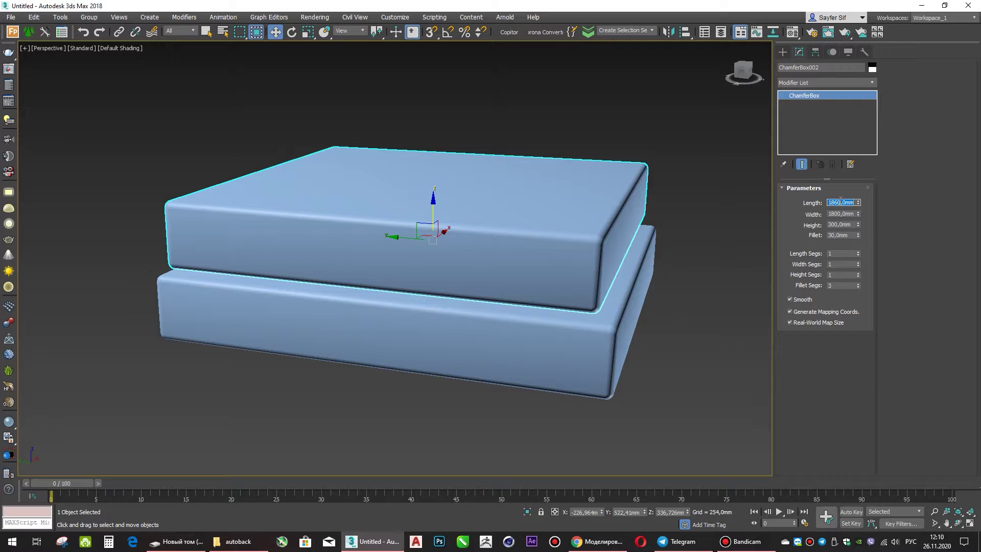
{"action": "key", "text": "Return"}
{"action": "key", "text": "Tab"}
{"action": "type", "text": "1700"}
{"action": "key", "text": "Return"}
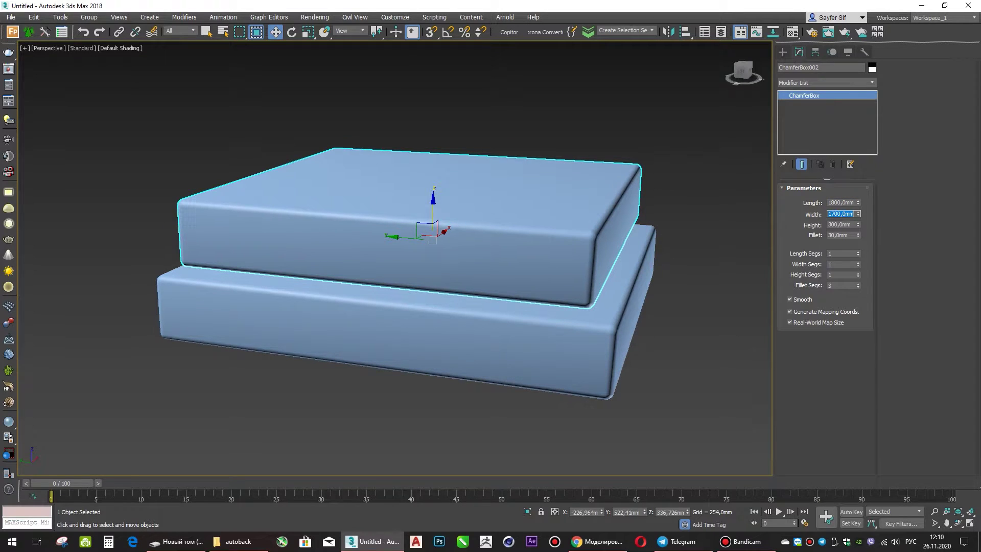
Step: Set the top box Height to 170 mm
{"action": "double_click", "coordinate": [835, 224]}
{"action": "type", "text": "0"}
{"action": "key", "text": "Return"}
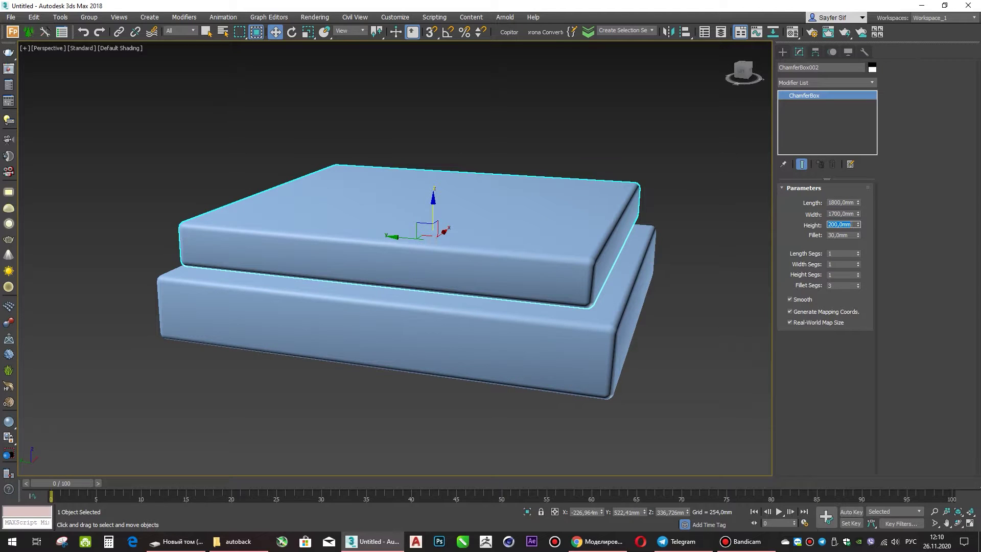
{"action": "type", "text": "70"}
{"action": "key", "text": "Return"}
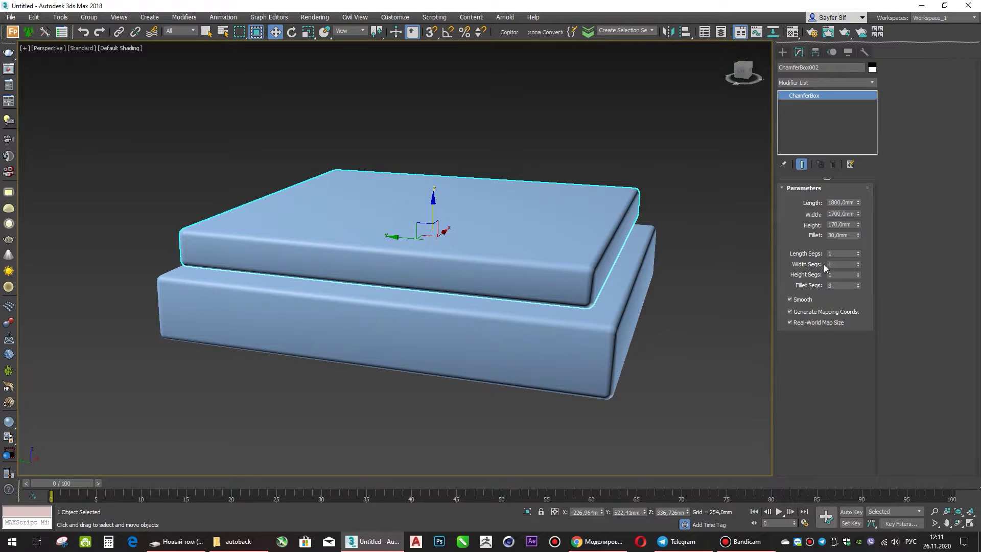
Step: In the Top view, set the mattress Length to 1900 mm and centre it over the base
{"action": "key", "text": "t"}
{"action": "left_click_drag", "start_coordinate": [357, 197], "coordinate": [357, 203]}
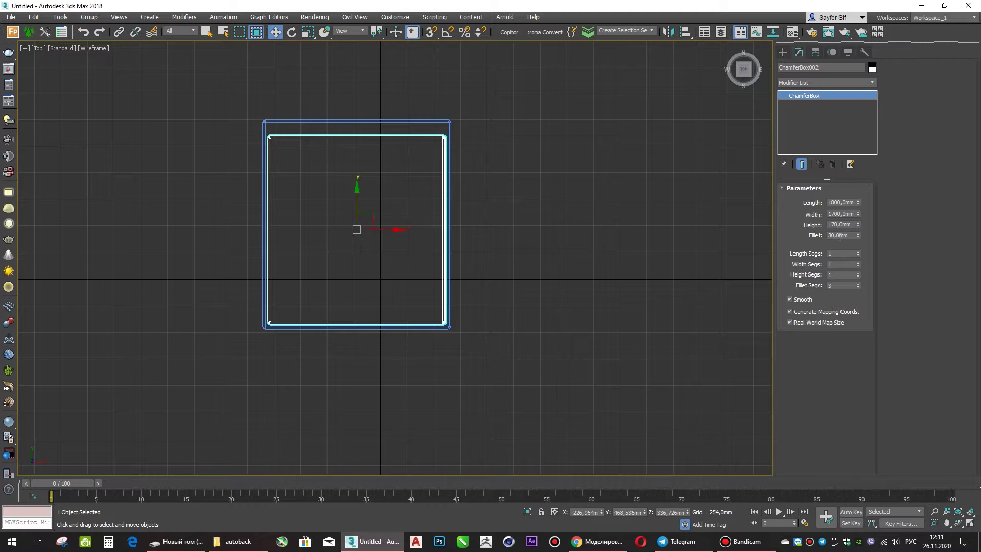
{"action": "left_click_drag", "start_coordinate": [858, 214], "coordinate": [858, 201]}
{"action": "right_click", "coordinate": [859, 210]}
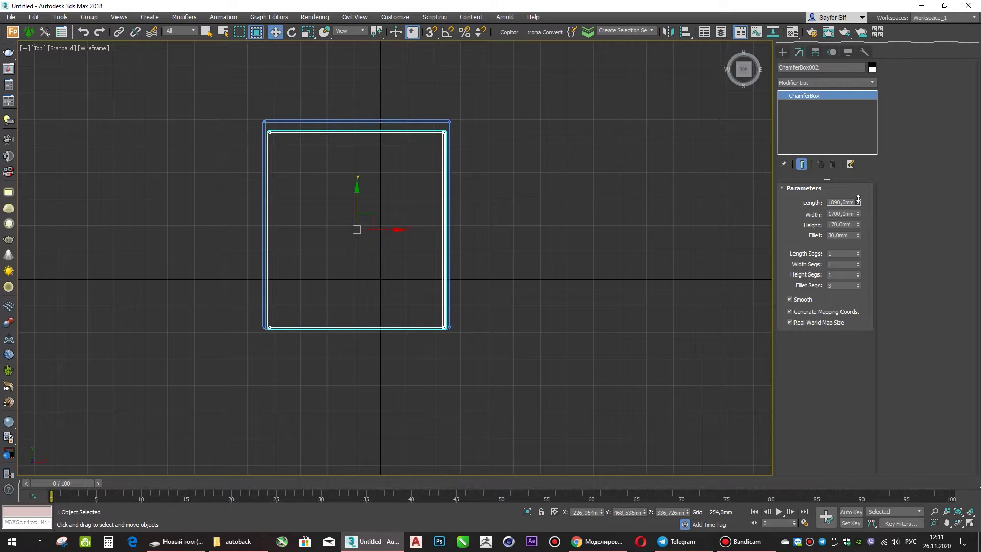
{"action": "type", "text": "1900"}
{"action": "key", "text": "Return"}
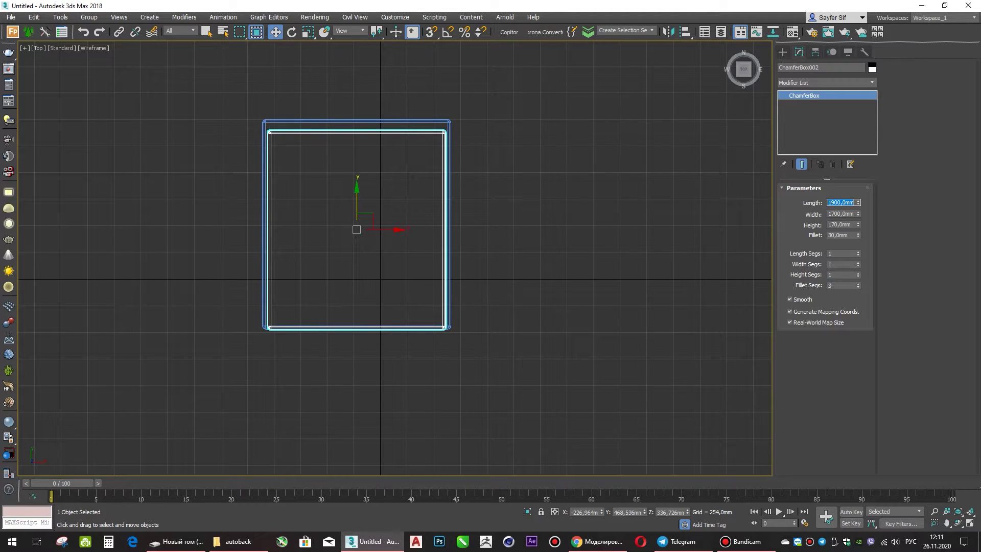
{"action": "left_click_drag", "start_coordinate": [358, 199], "coordinate": [358, 196]}
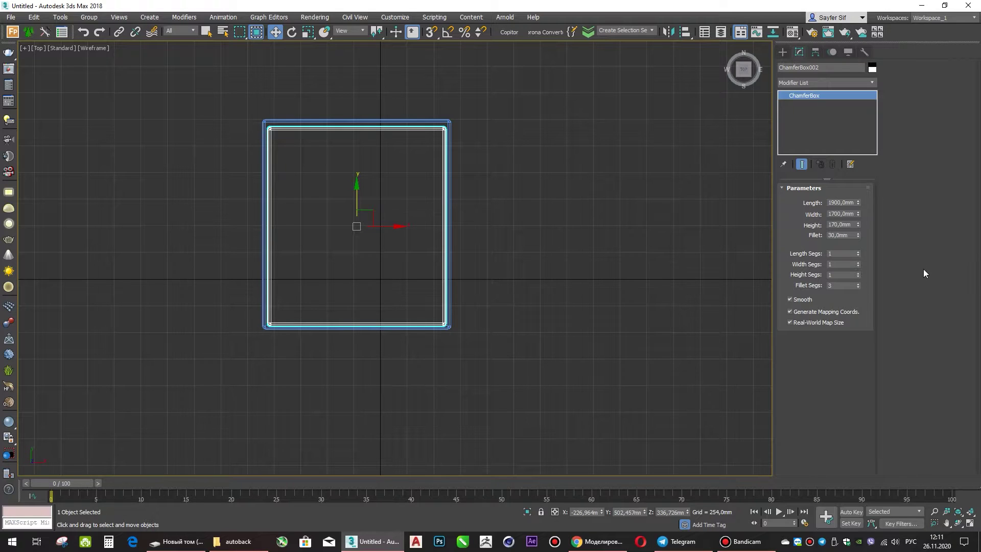
Step: Lower the mattress onto the base in the Left view and check alignment in Perspective and Top
{"action": "key", "text": "p"}
{"action": "key", "text": "l"}
{"action": "scroll", "coordinate": [326, 258], "scroll_direction": "up", "scroll_amount": 5}
{"action": "left_click_drag", "start_coordinate": [418, 189], "coordinate": [424, 200]}
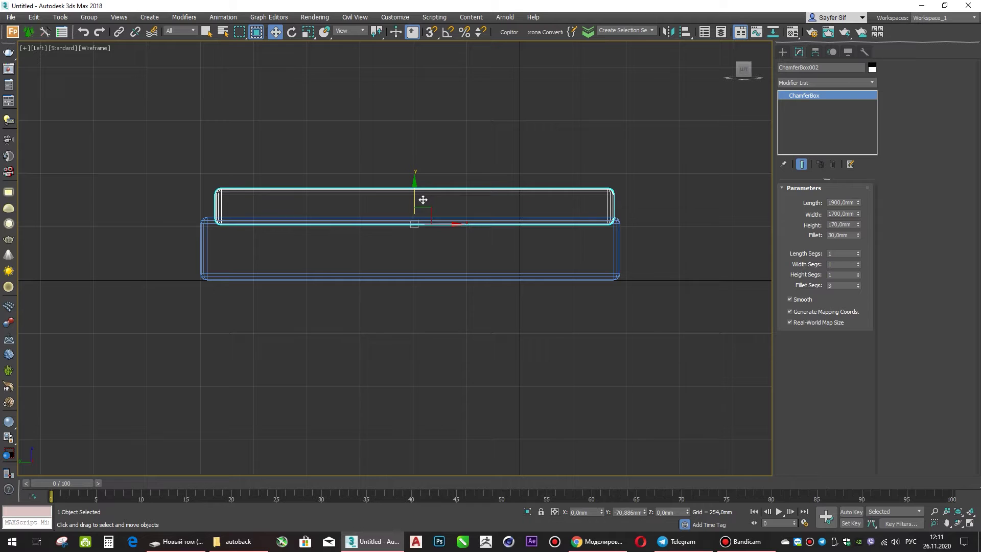
{"action": "key", "text": "p"}
{"action": "mouse_move", "coordinate": [388, 240]}
{"action": "middle_mouse_down", "text": "alt"}
{"action": "mouse_move", "coordinate": [357, 274]}
{"action": "mouse_move", "coordinate": [376, 333]}
{"action": "mouse_move", "coordinate": [421, 256]}
{"action": "mouse_move", "coordinate": [399, 270]}
{"action": "middle_mouse_up", "text": "alt"}
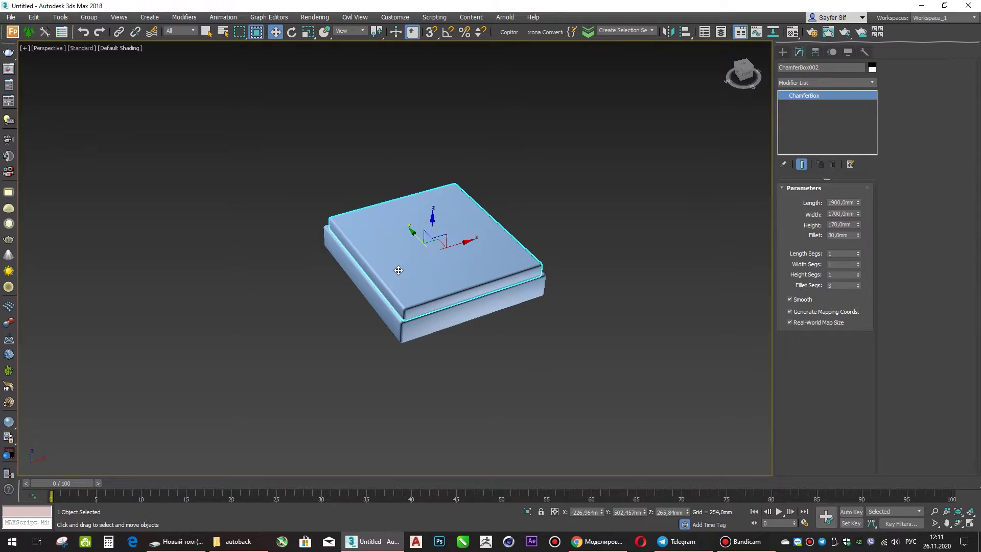
{"action": "key", "text": "l"}
{"action": "mouse_move", "coordinate": [525, 257]}
{"action": "middle_mouse_down"}
{"action": "mouse_move", "coordinate": [406, 278]}
{"action": "mouse_move", "coordinate": [517, 255]}
{"action": "middle_mouse_up"}
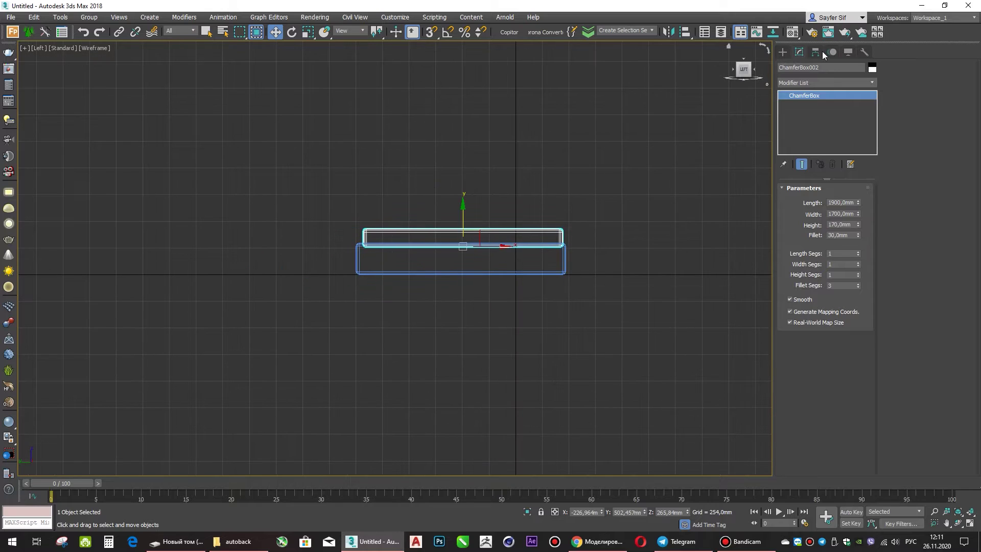
{"action": "key", "text": "t"}
{"action": "middle_click_drag", "start_coordinate": [672, 136], "coordinate": [766, 153]}
{"action": "left_click", "coordinate": [783, 51]}
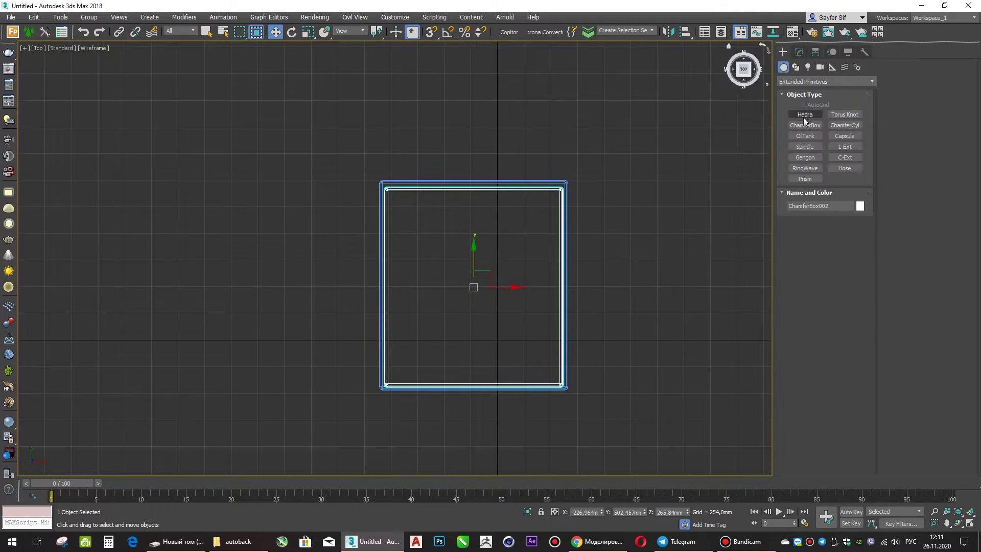
Step: Create a Box panel with Height 800 mm, Width 1800 mm and Length 10 mm
{"action": "left_click", "coordinate": [799, 82]}
{"action": "left_click", "coordinate": [801, 100]}
{"action": "left_click_drag", "start_coordinate": [378, 174], "coordinate": [566, 166]}
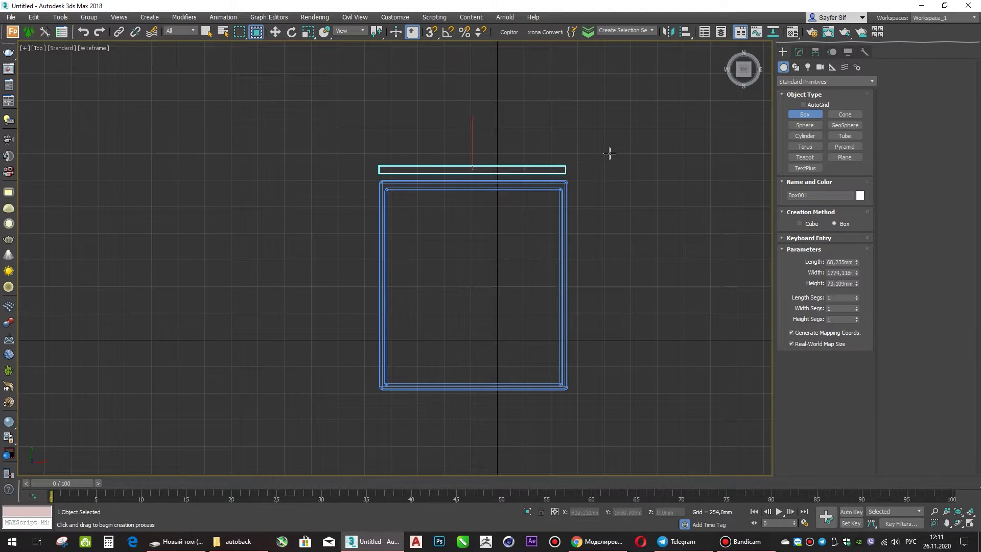
{"action": "double_click", "coordinate": [838, 283]}
{"action": "type", "text": "800"}
{"action": "key", "text": "Return"}
{"action": "double_click", "coordinate": [838, 272]}
{"action": "type", "text": "1"}
{"action": "key", "text": "Return"}
{"action": "left_click", "coordinate": [836, 262]}
{"action": "type", "text": "10w"}
Step: Stand the panel upright against the head end of the bed
{"action": "left_click", "coordinate": [799, 51]}
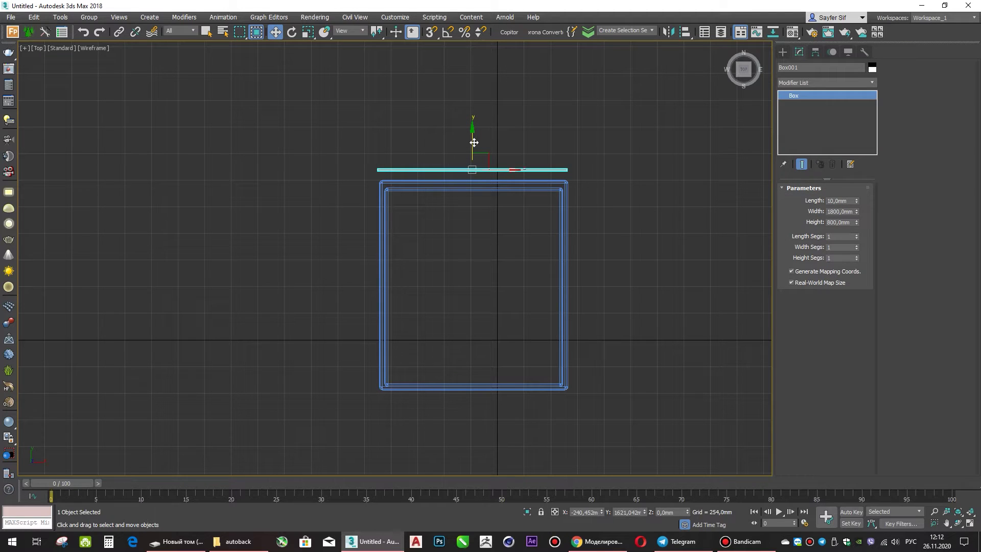
{"action": "left_click_drag", "start_coordinate": [478, 144], "coordinate": [477, 154]}
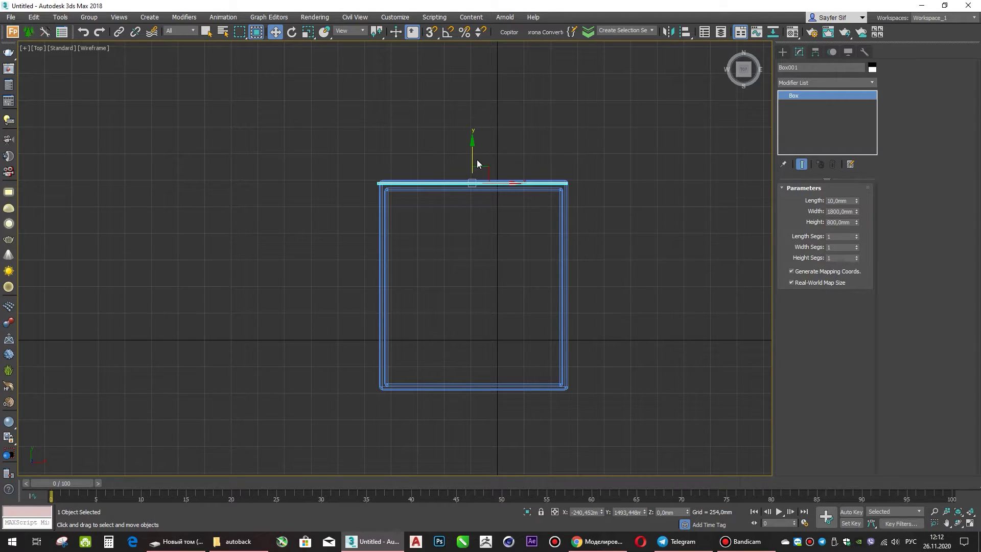
{"action": "key", "text": "l"}
{"action": "left_click_drag", "start_coordinate": [370, 243], "coordinate": [370, 215]}
{"action": "scroll", "coordinate": [361, 242], "scroll_direction": "up", "scroll_amount": 6}
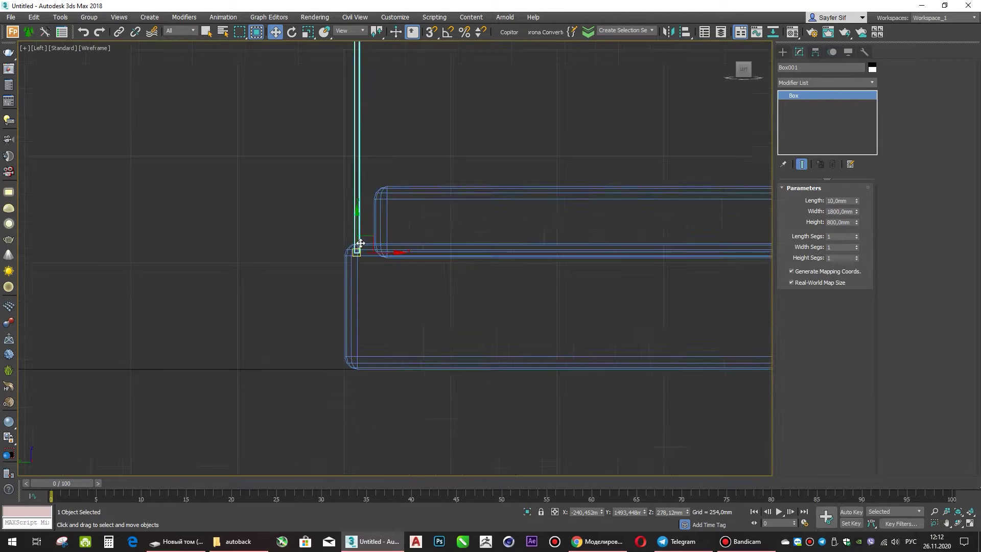
{"action": "scroll", "coordinate": [361, 242], "scroll_direction": "down", "scroll_amount": 3}
{"action": "key", "text": "p"}
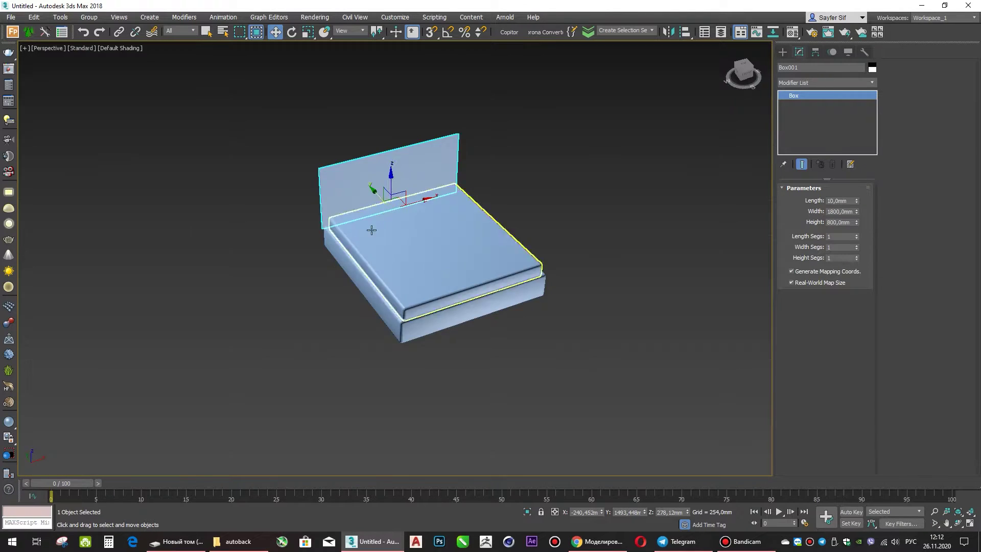
{"action": "scroll", "coordinate": [406, 180], "scroll_direction": "up", "scroll_amount": 3}
Step: Give the headboard 1 length segment, 1 height segment and 20 width segments
{"action": "left_click", "coordinate": [831, 247]}
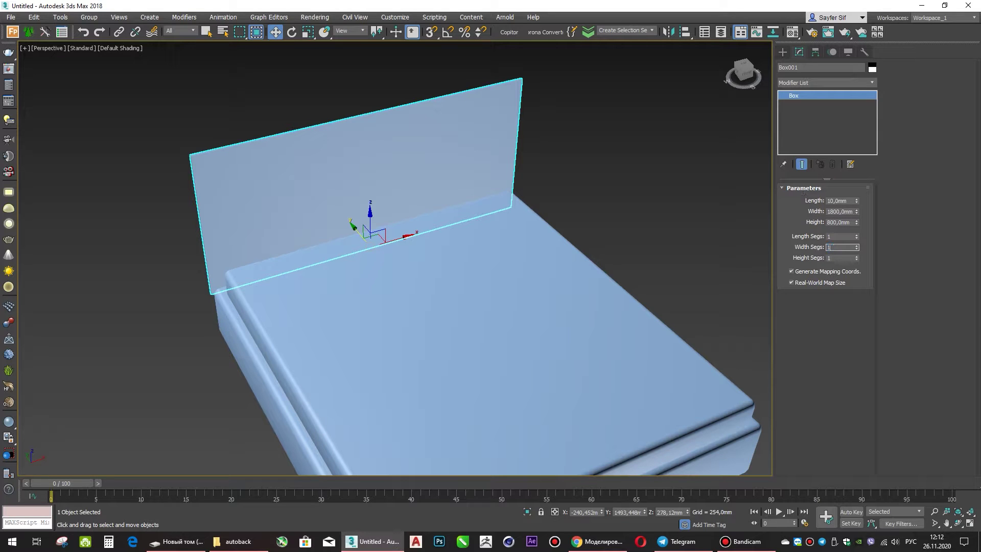
{"action": "left_click_drag", "start_coordinate": [856, 236], "coordinate": [856, 225]}
{"action": "left_click_drag", "start_coordinate": [857, 258], "coordinate": [856, 240]}
{"action": "key", "text": "F4"}
{"action": "key", "text": "Tab"}
{"action": "key", "text": "Tab"}
{"action": "type", "text": "1"}
{"action": "key", "text": "Return"}
{"action": "double_click", "coordinate": [835, 238]}
{"action": "type", "text": "1"}
{"action": "key", "text": "Tab"}
{"action": "type", "text": "20"}
{"action": "key", "text": "Return"}
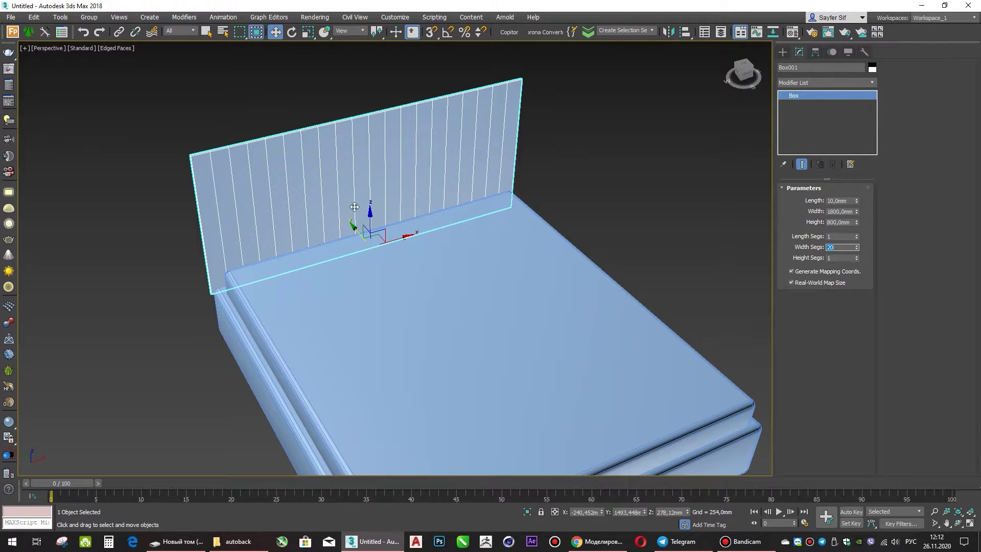
Step: Convert the headboard panel to an Editable Poly
{"action": "scroll", "coordinate": [483, 158], "scroll_direction": "up", "scroll_amount": 3}
{"action": "right_click", "coordinate": [484, 158]}
{"action": "left_click", "coordinate": [516, 305]}
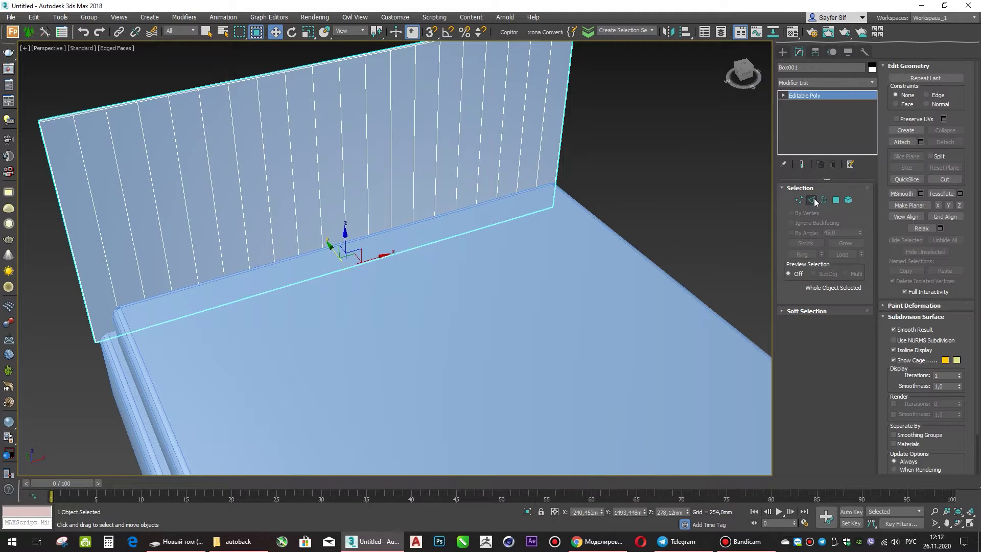
Step: Enter Edge mode and select nine alternate vertical edges of the headboard panel
{"action": "left_click", "coordinate": [813, 199]}
{"action": "left_click", "coordinate": [543, 133]}
{"action": "left_click", "coordinate": [500, 142], "text": "ctrl"}
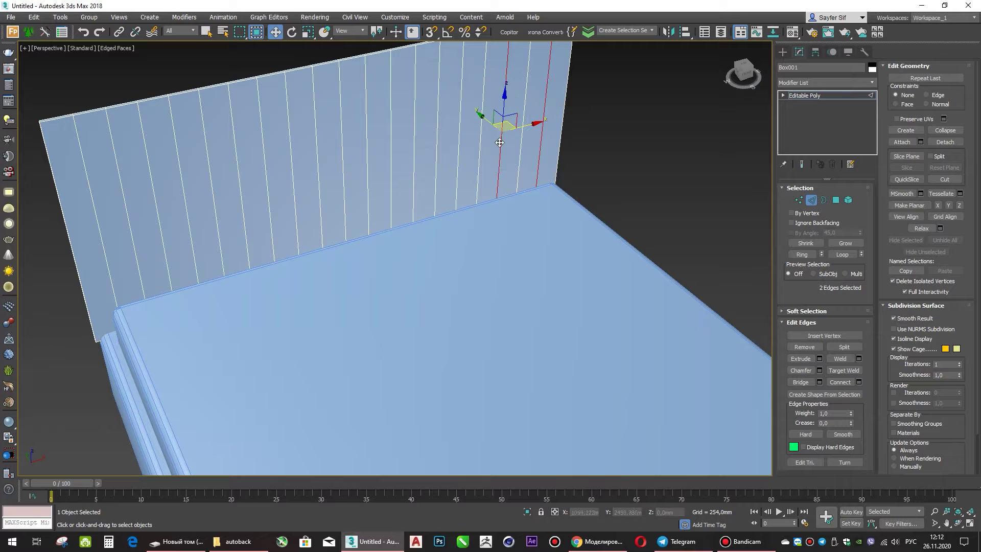
{"action": "left_click", "coordinate": [540, 147]}
{"action": "left_click", "coordinate": [481, 150], "text": "ctrl"}
{"action": "left_click", "coordinate": [436, 143], "text": "ctrl"}
{"action": "left_click", "coordinate": [393, 163], "text": "ctrl"}
{"action": "left_click", "coordinate": [344, 167], "text": "ctrl"}
{"action": "left_click", "coordinate": [292, 171], "text": "ctrl"}
{"action": "left_click", "coordinate": [241, 185], "text": "ctrl"}
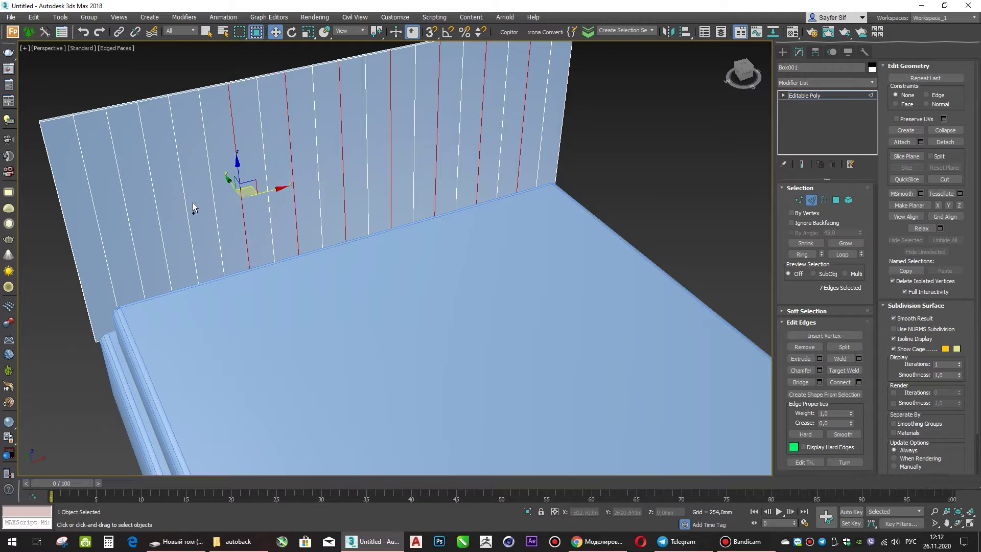
{"action": "left_click", "coordinate": [186, 202], "text": "ctrl"}
{"action": "left_click", "coordinate": [128, 216], "text": "ctrl"}
Step: Push the selected edges back into a zigzag, then undo that move
{"action": "mouse_move", "coordinate": [277, 211]}
{"action": "middle_mouse_down", "text": "alt"}
{"action": "mouse_move", "coordinate": [300, 221]}
{"action": "mouse_move", "coordinate": [231, 296]}
{"action": "middle_mouse_up", "text": "alt"}
{"action": "left_click_drag", "start_coordinate": [258, 245], "coordinate": [271, 245]}
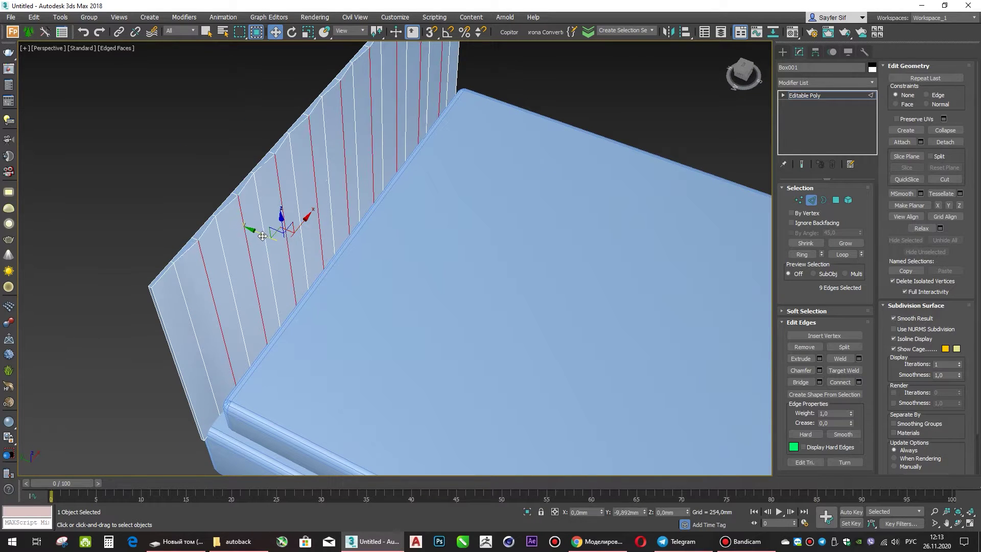
{"action": "mouse_move", "coordinate": [271, 245]}
{"action": "middle_mouse_down", "text": "alt"}
{"action": "mouse_move", "coordinate": [213, 214]}
{"action": "mouse_move", "coordinate": [267, 250]}
{"action": "middle_mouse_up", "text": "alt"}
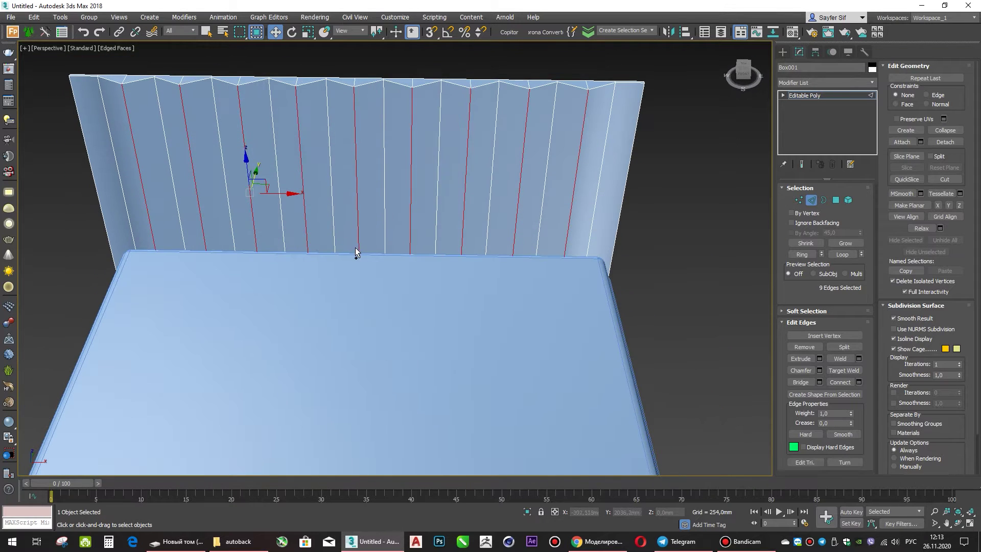
{"action": "key", "text": "ctrl+z"}
{"action": "key", "text": "ctrl+z"}
Step: Clear the selection and reselect ten alternate vertical edges across the headboard
{"action": "left_click", "coordinate": [682, 246]}
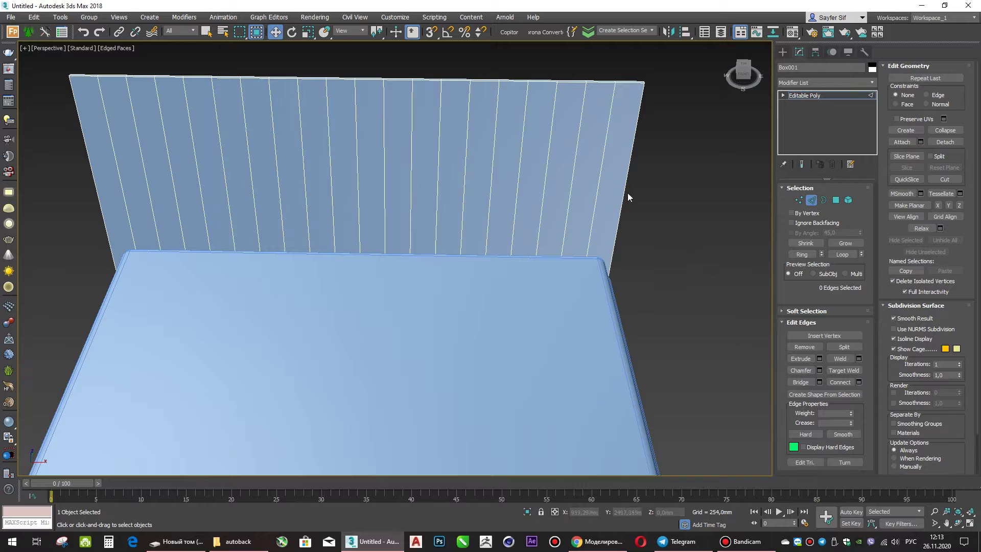
{"action": "left_click", "coordinate": [596, 196]}
{"action": "left_click", "coordinate": [543, 194], "text": "ctrl"}
{"action": "left_click", "coordinate": [489, 195], "text": "ctrl"}
{"action": "left_click", "coordinate": [439, 195], "text": "ctrl"}
{"action": "left_click", "coordinate": [385, 195], "text": "ctrl"}
{"action": "left_click", "coordinate": [332, 190], "text": "ctrl"}
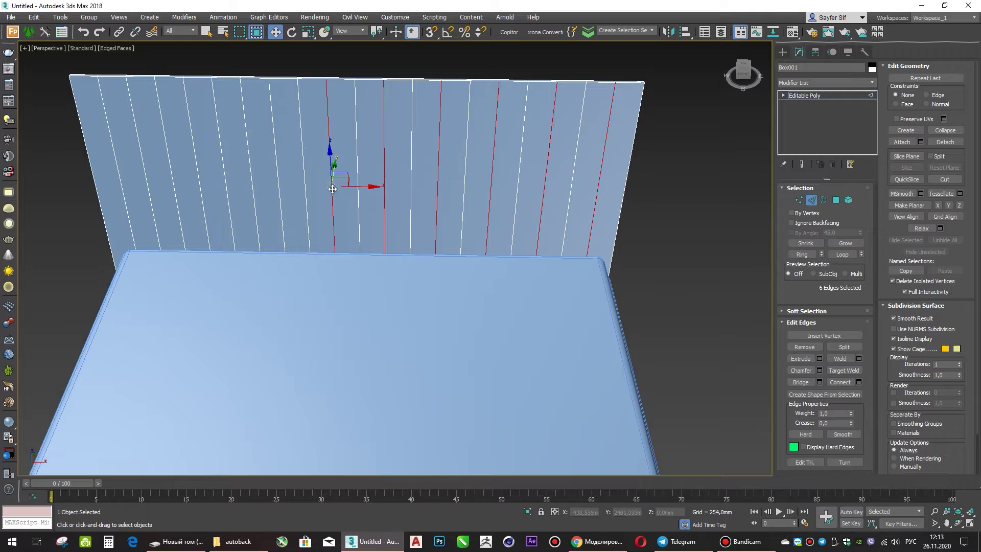
{"action": "left_click", "coordinate": [279, 187], "text": "ctrl"}
{"action": "left_click", "coordinate": [225, 179], "text": "ctrl"}
{"action": "left_click", "coordinate": [172, 178], "text": "ctrl"}
{"action": "left_click", "coordinate": [118, 173], "text": "ctrl"}
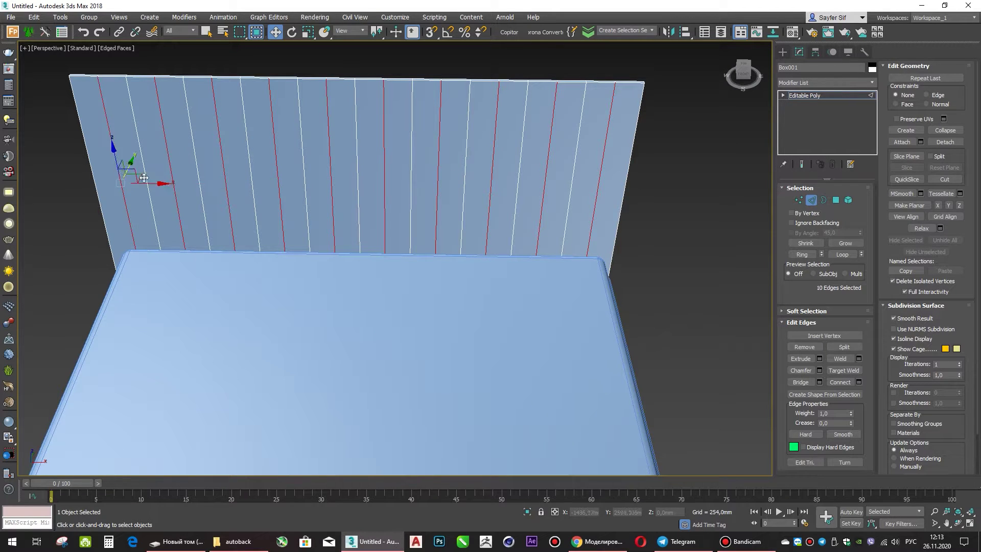
Step: Orbit and zoom to look down on the bed and pleated headboard
{"action": "middle_click_drag", "start_coordinate": [119, 172], "coordinate": [295, 201], "text": "alt"}
{"action": "scroll", "coordinate": [238, 277], "scroll_direction": "up", "scroll_amount": 3}
{"action": "mouse_move", "coordinate": [244, 285]}
{"action": "middle_mouse_down", "text": "alt"}
{"action": "mouse_move", "coordinate": [237, 281]}
{"action": "mouse_move", "coordinate": [274, 300]}
{"action": "mouse_move", "coordinate": [317, 363]}
{"action": "mouse_move", "coordinate": [362, 239]}
{"action": "middle_mouse_up", "text": "alt"}
{"action": "scroll", "coordinate": [274, 300], "scroll_direction": "down", "scroll_amount": 5}
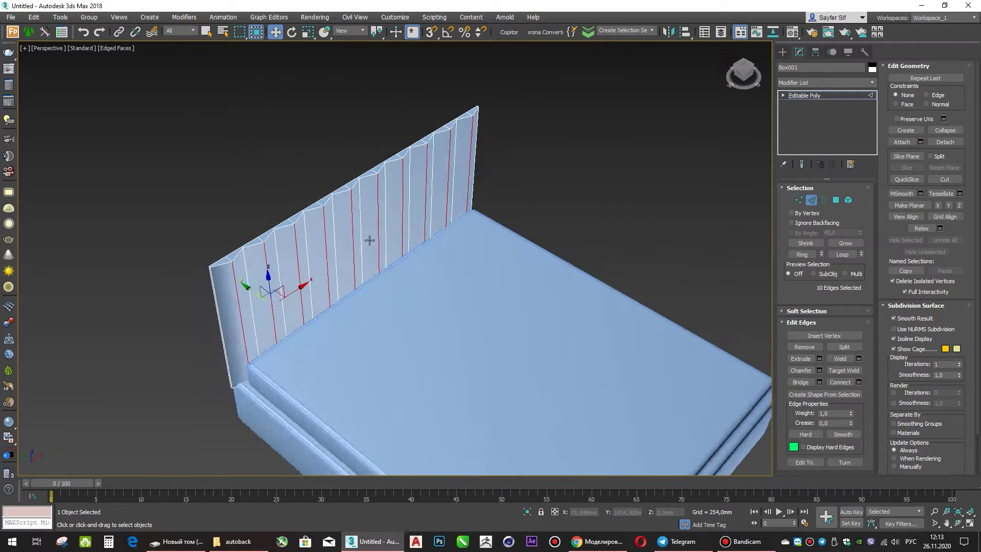
{"action": "scroll", "coordinate": [362, 238], "scroll_direction": "up", "scroll_amount": 2}
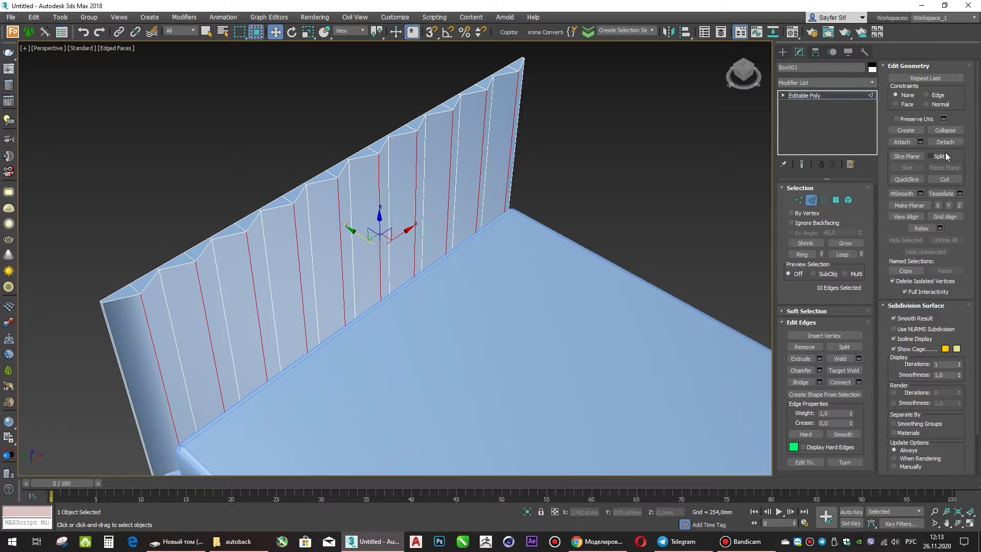
Step: Chamfer the pleat edges with a rounded, 5-segment profile and lowered tension
{"action": "left_click", "coordinate": [819, 368]}
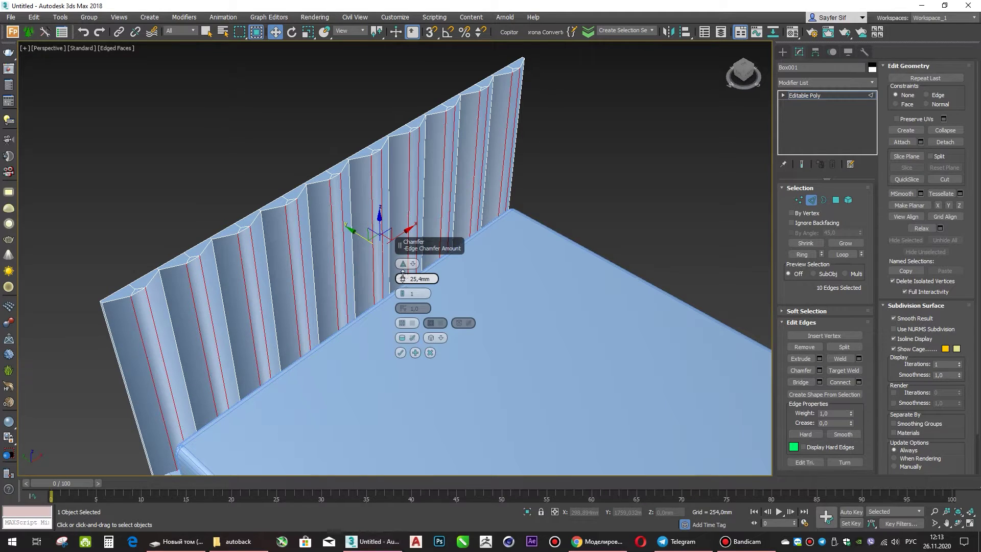
{"action": "left_click_drag", "start_coordinate": [402, 294], "coordinate": [404, 276]}
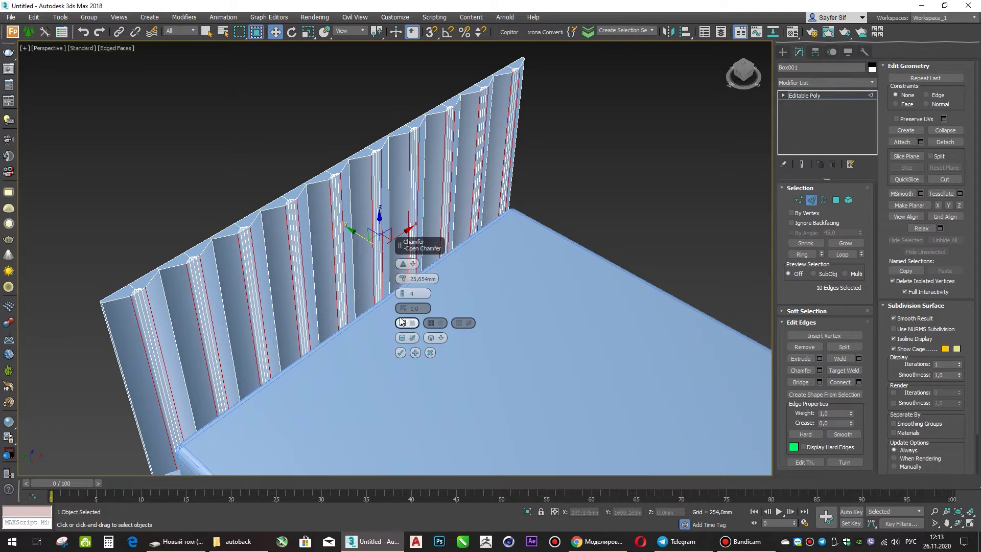
{"action": "left_click", "coordinate": [407, 265]}
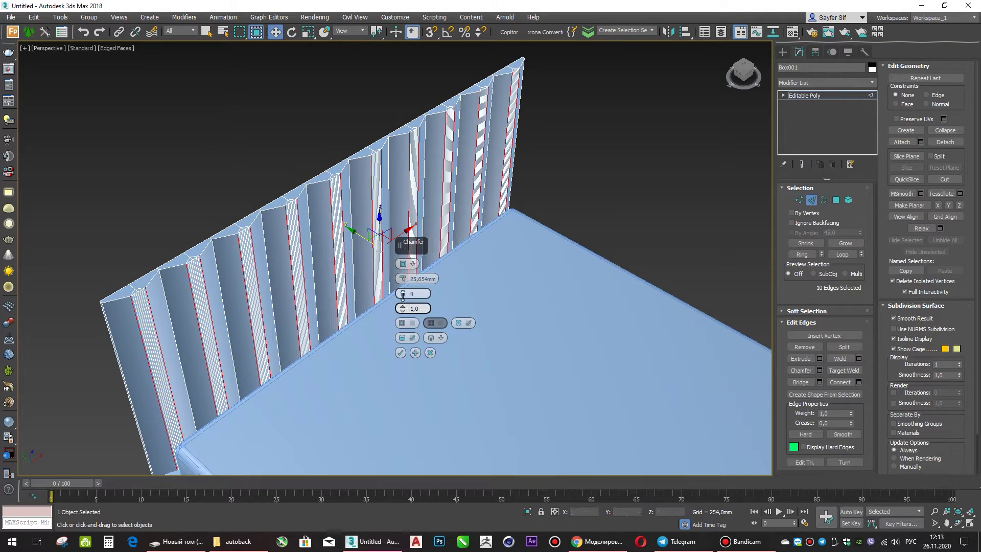
{"action": "left_click_drag", "start_coordinate": [403, 297], "coordinate": [403, 317]}
{"action": "scroll", "coordinate": [308, 216], "scroll_direction": "up", "scroll_amount": 4}
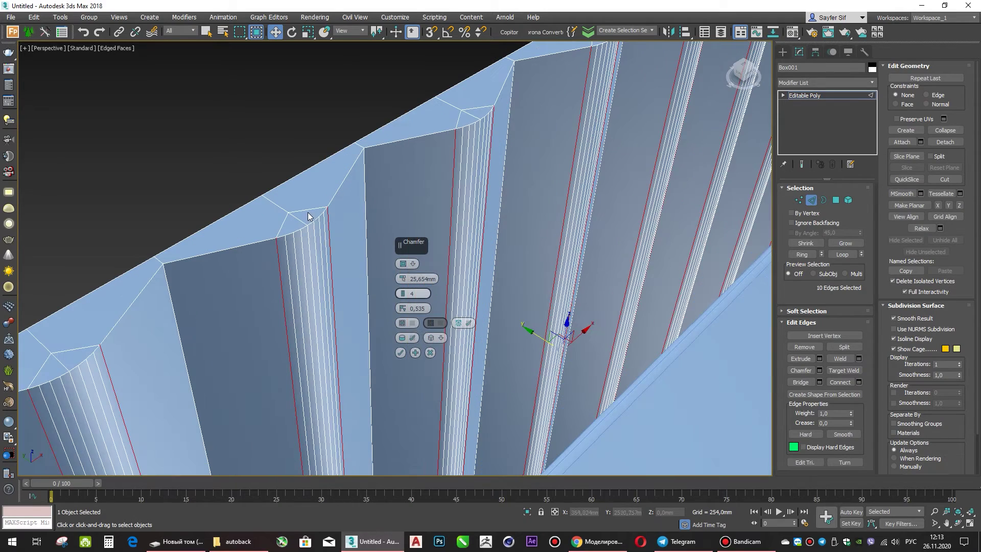
Step: Widen the chamfers to about 48.5 mm at 0.45 tension, confirm, and view shaded
{"action": "left_click_drag", "start_coordinate": [403, 279], "coordinate": [403, 273]}
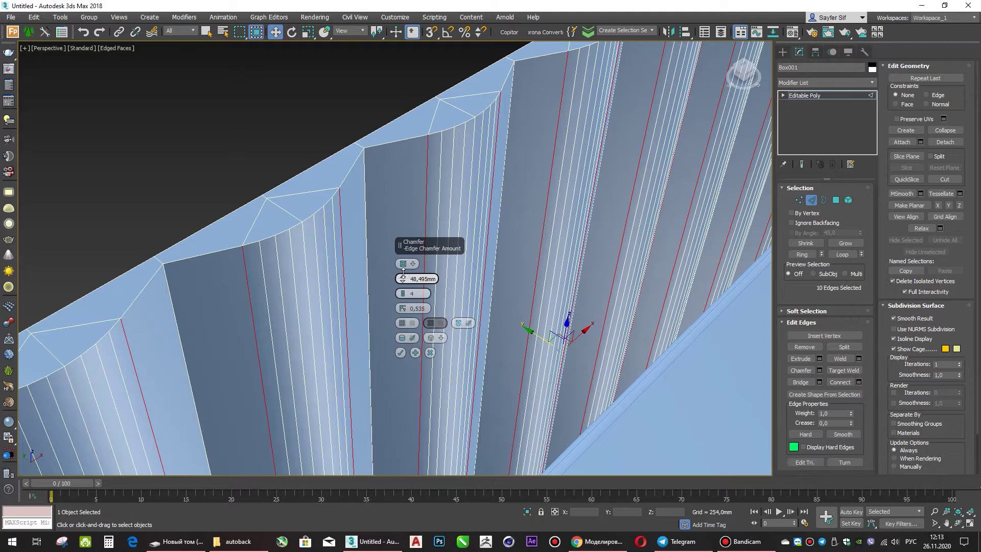
{"action": "left_click_drag", "start_coordinate": [403, 274], "coordinate": [409, 315]}
{"action": "scroll", "coordinate": [409, 316], "scroll_direction": "down", "scroll_amount": 3}
{"action": "left_click", "coordinate": [401, 353]}
{"action": "scroll", "coordinate": [389, 323], "scroll_direction": "down", "scroll_amount": 2}
{"action": "mouse_move", "coordinate": [388, 322]}
{"action": "middle_mouse_down", "text": "alt"}
{"action": "mouse_move", "coordinate": [350, 236]}
{"action": "mouse_move", "coordinate": [292, 295]}
{"action": "mouse_move", "coordinate": [228, 279]}
{"action": "mouse_move", "coordinate": [376, 276]}
{"action": "middle_mouse_up", "text": "alt"}
{"action": "key", "text": "F4"}
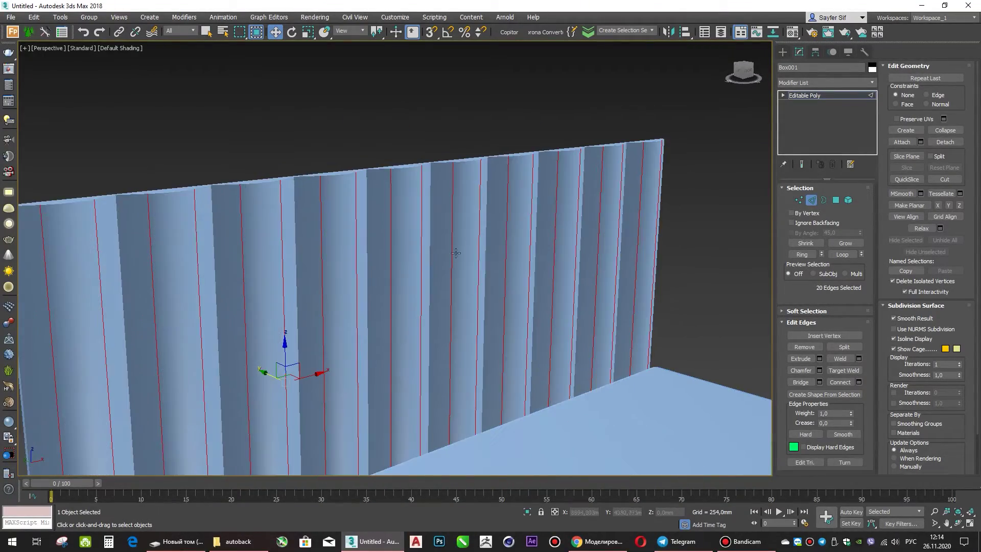
Step: Leave edge editing of the headboard and orbit to the side of the bed
{"action": "left_click", "coordinate": [782, 51]}
{"action": "scroll", "coordinate": [525, 186], "scroll_direction": "down", "scroll_amount": 5}
{"action": "mouse_move", "coordinate": [526, 186]}
{"action": "middle_mouse_down", "text": "alt"}
{"action": "mouse_move", "coordinate": [499, 198]}
{"action": "mouse_move", "coordinate": [550, 195]}
{"action": "mouse_move", "coordinate": [544, 182]}
{"action": "mouse_move", "coordinate": [390, 188]}
{"action": "mouse_move", "coordinate": [389, 205]}
{"action": "mouse_move", "coordinate": [444, 215]}
{"action": "mouse_move", "coordinate": [482, 191]}
{"action": "mouse_move", "coordinate": [635, 175]}
{"action": "middle_mouse_up", "text": "alt"}
{"action": "left_click", "coordinate": [800, 53]}
{"action": "left_click", "coordinate": [800, 199]}
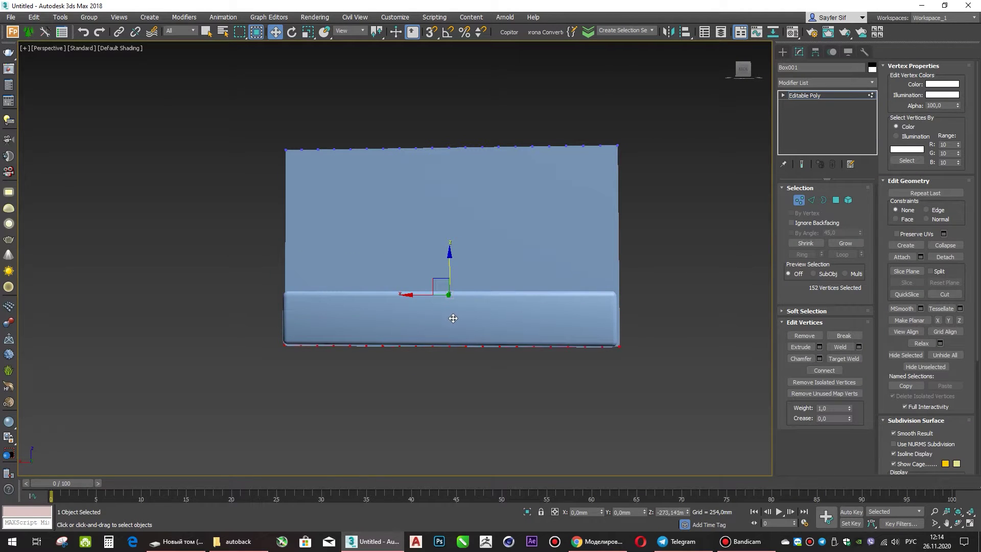
{"action": "left_click", "coordinate": [784, 53]}
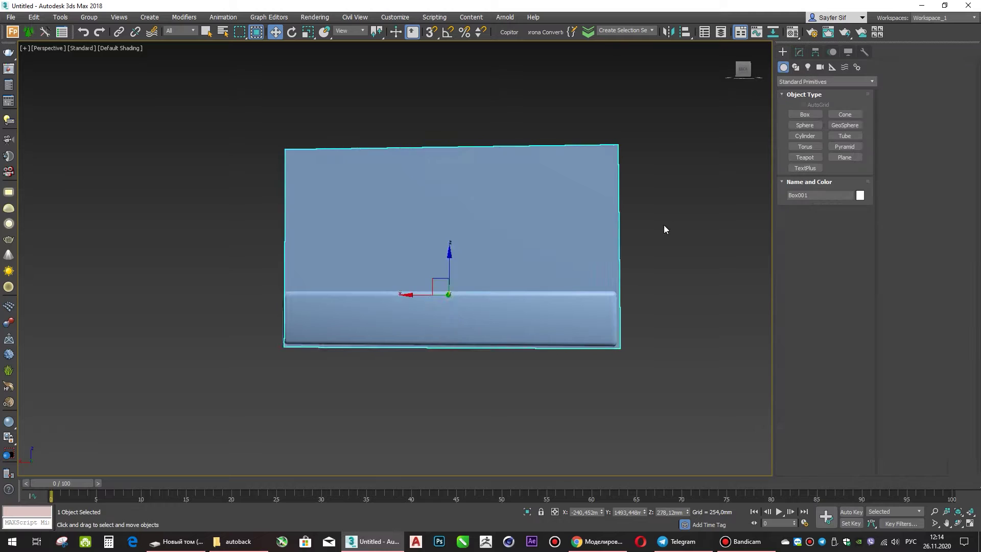
{"action": "middle_click_drag", "start_coordinate": [664, 225], "coordinate": [572, 231], "text": "alt"}
Step: Nudge the headboard against the bed frame in Left and Top views, then deselect
{"action": "key", "text": "l"}
{"action": "scroll", "coordinate": [376, 252], "scroll_direction": "up", "scroll_amount": 5}
{"action": "left_click_drag", "start_coordinate": [382, 251], "coordinate": [374, 246]}
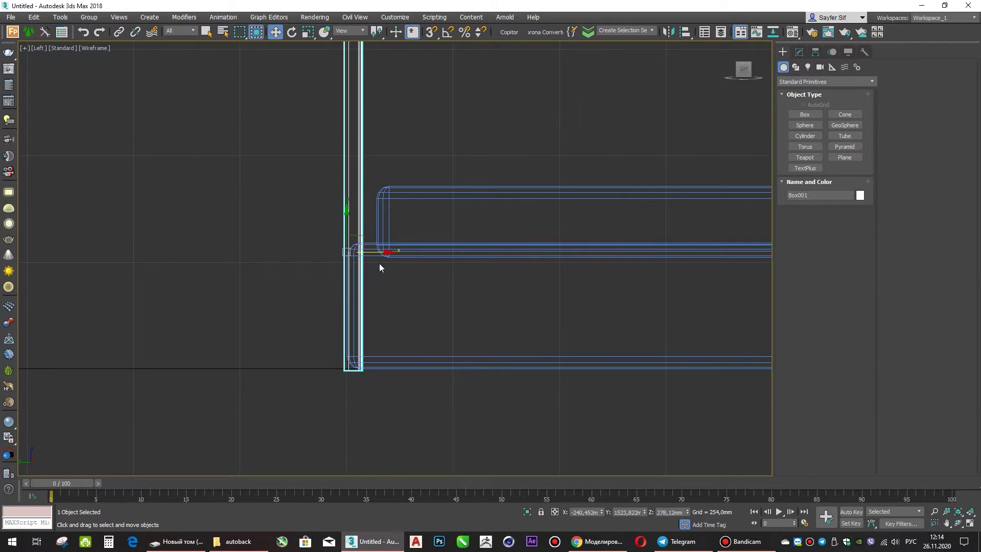
{"action": "key", "text": "t"}
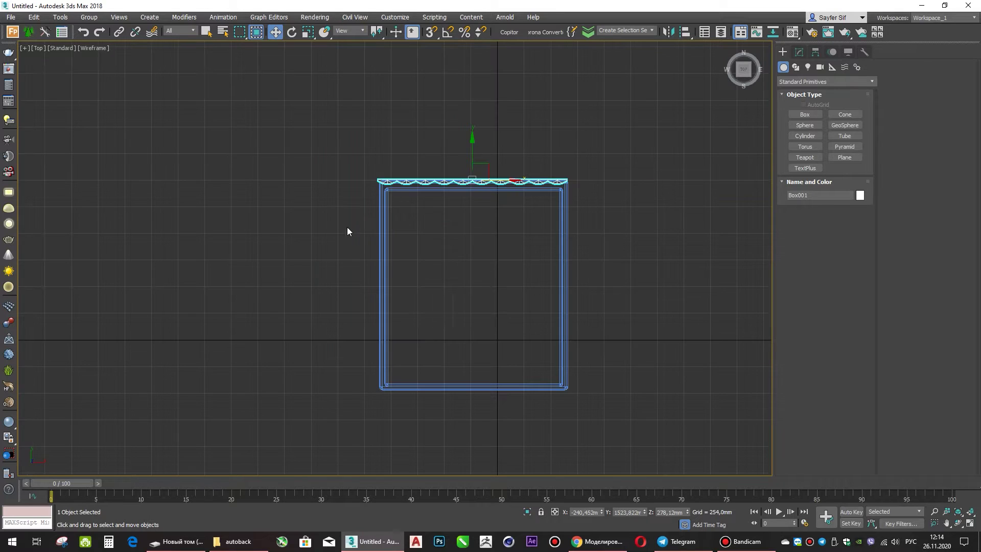
{"action": "scroll", "coordinate": [480, 170], "scroll_direction": "up", "scroll_amount": 3}
{"action": "left_click_drag", "start_coordinate": [491, 196], "coordinate": [493, 195]}
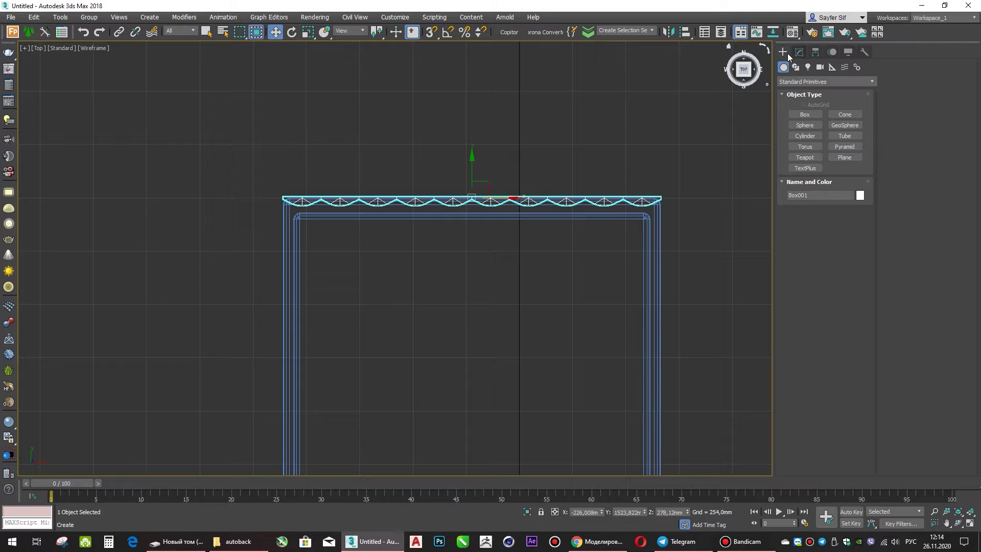
{"action": "left_click", "coordinate": [590, 159]}
Step: Return to Perspective and orbit to a raised view of the bed with nothing selected
{"action": "key", "text": "p"}
{"action": "left_click", "coordinate": [566, 274]}
{"action": "mouse_move", "coordinate": [591, 287]}
{"action": "middle_mouse_down", "text": "alt"}
{"action": "mouse_move", "coordinate": [558, 306]}
{"action": "mouse_move", "coordinate": [501, 244]}
{"action": "mouse_move", "coordinate": [510, 324]}
{"action": "mouse_move", "coordinate": [523, 305]}
{"action": "mouse_move", "coordinate": [400, 299]}
{"action": "mouse_move", "coordinate": [358, 274]}
{"action": "mouse_move", "coordinate": [423, 274]}
{"action": "middle_mouse_up", "text": "alt"}
{"action": "left_click", "coordinate": [612, 203]}
{"action": "middle_click_drag", "start_coordinate": [612, 208], "coordinate": [559, 270], "text": "alt"}
Step: Draw a box over the bed in Top view: 500 × 650 × 1 mm, 50 × 50 segments
{"action": "key", "text": "t"}
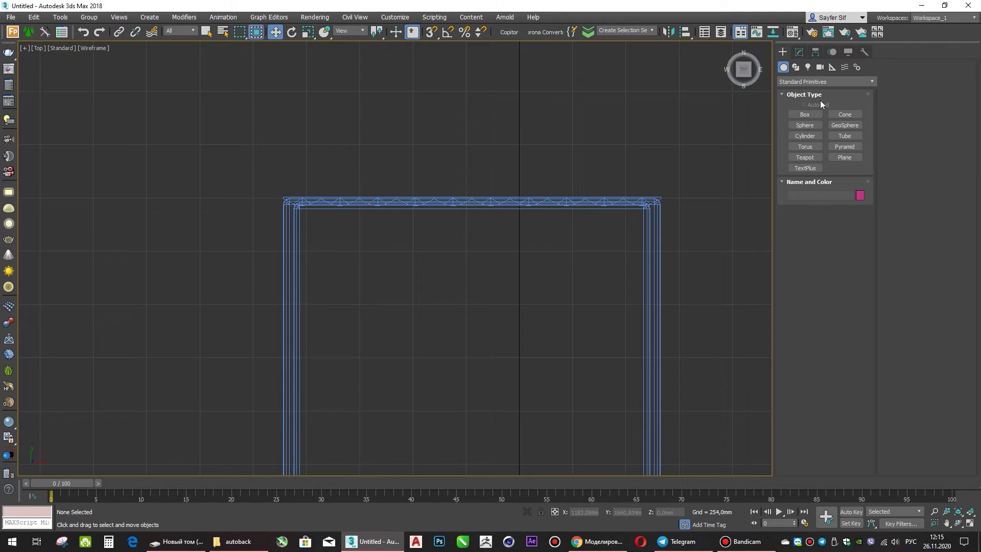
{"action": "left_click", "coordinate": [805, 114]}
{"action": "mouse_move", "coordinate": [526, 234]}
{"action": "left_mouse_down"}
{"action": "mouse_move", "coordinate": [600, 333]}
{"action": "mouse_move", "coordinate": [648, 334]}
{"action": "left_mouse_up"}
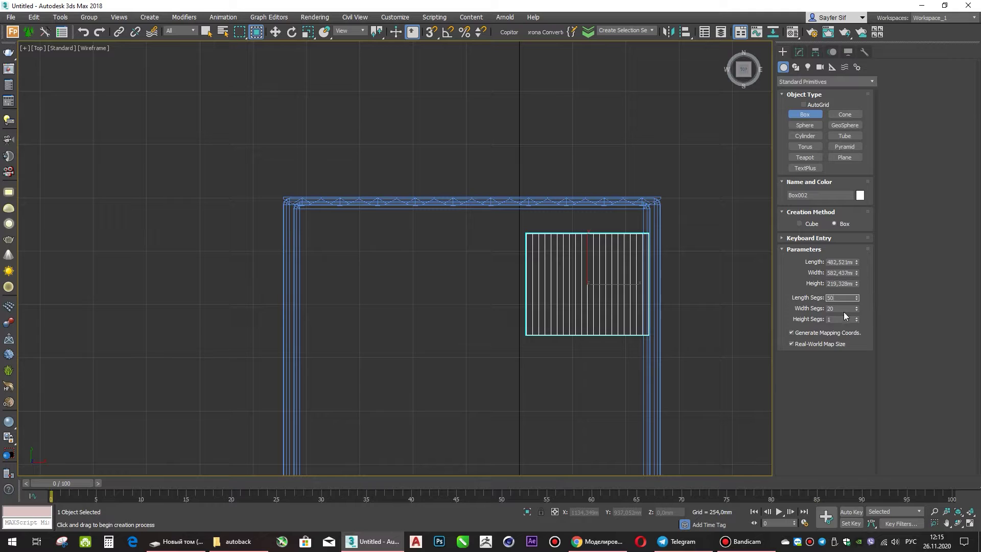
{"action": "key", "text": "Return"}
{"action": "type", "text": "50"}
{"action": "key", "text": "Return"}
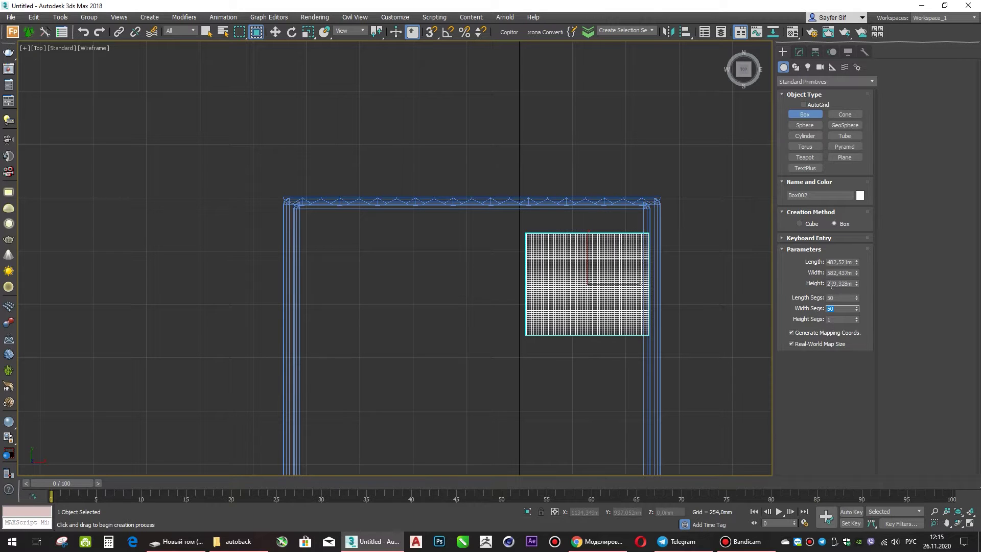
{"action": "type", "text": "500"}
{"action": "key", "text": "Return"}
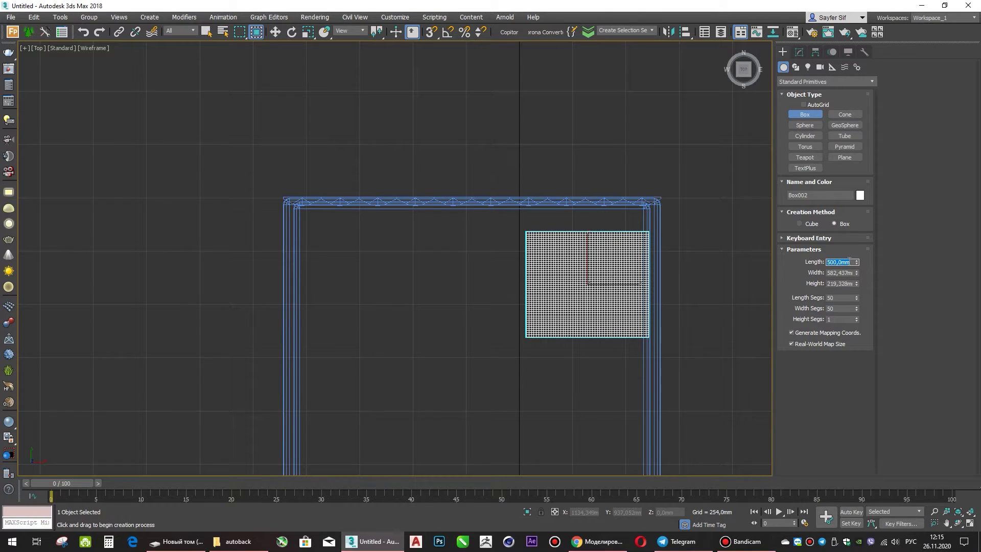
{"action": "type", "text": "630"}
{"action": "key", "text": "Return"}
{"action": "type", "text": "1"}
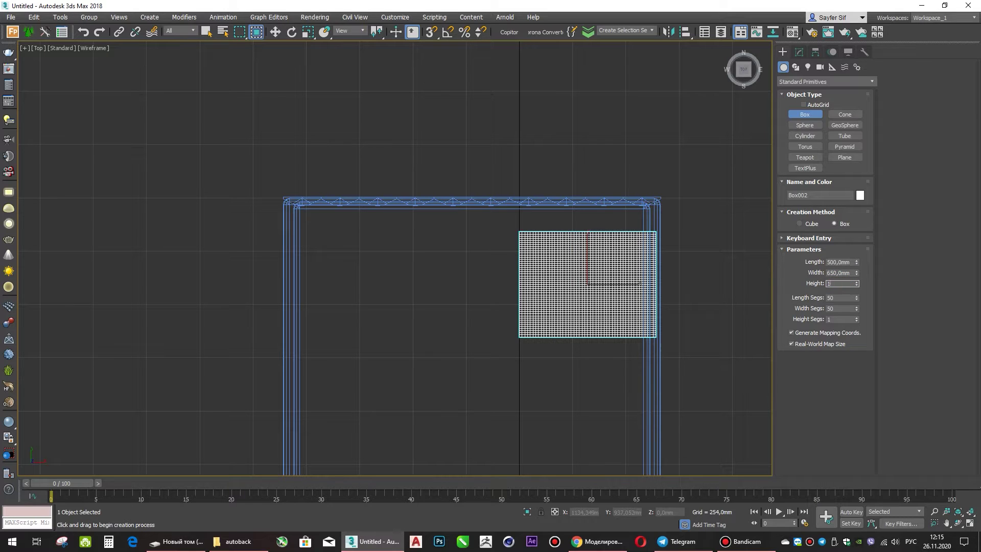
Step: Check the thin box from Left, Front and Perspective views, looking down on it
{"action": "left_click", "coordinate": [799, 51]}
{"action": "scroll", "coordinate": [592, 286], "scroll_direction": "up", "scroll_amount": 2}
{"action": "key", "text": "l"}
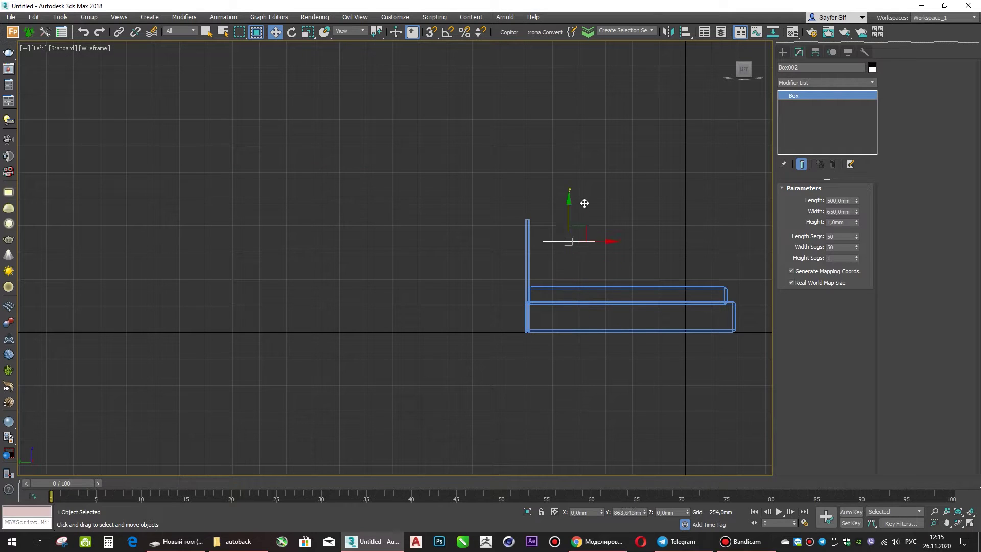
{"action": "key", "text": "f"}
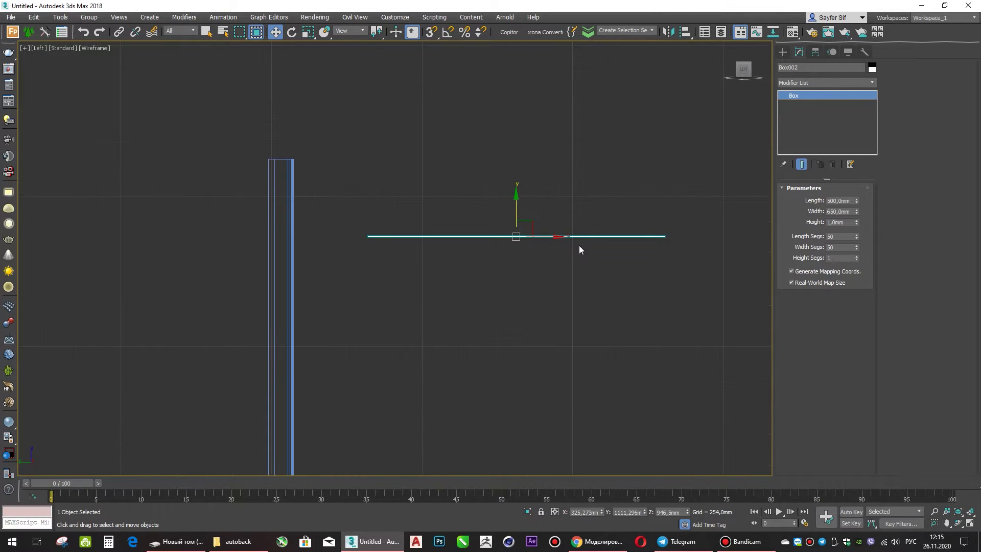
{"action": "key", "text": "p"}
{"action": "middle_click_drag", "start_coordinate": [541, 247], "coordinate": [427, 284]}
{"action": "scroll", "coordinate": [426, 284], "scroll_direction": "down", "scroll_amount": 2}
{"action": "scroll", "coordinate": [453, 219], "scroll_direction": "up", "scroll_amount": 5}
{"action": "mouse_move", "coordinate": [453, 219]}
{"action": "middle_mouse_down", "text": "alt"}
{"action": "mouse_move", "coordinate": [449, 256]}
{"action": "mouse_move", "coordinate": [477, 266]}
{"action": "middle_mouse_up", "text": "alt"}
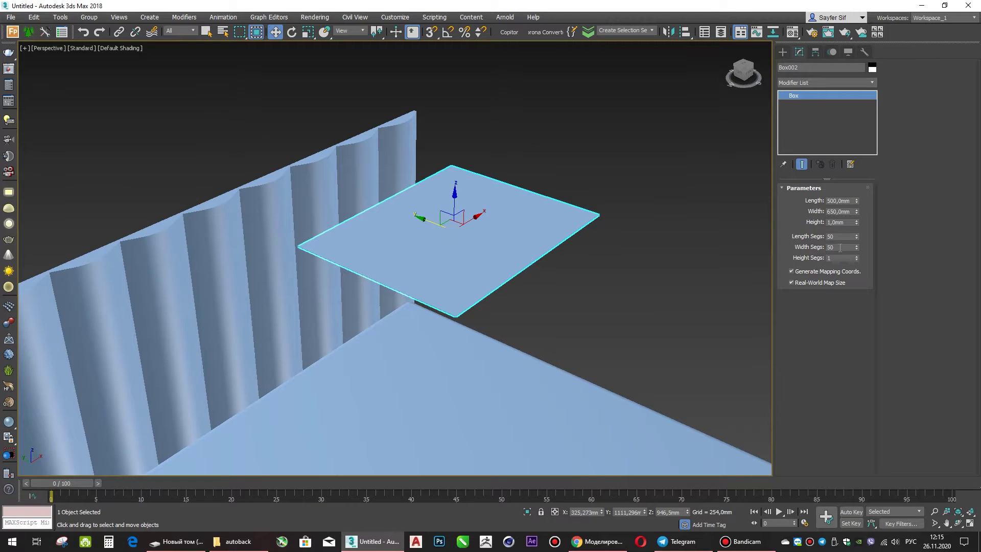
Step: Apply a Cloth modifier to the thin box and briefly view its object properties
{"action": "key", "text": "F4"}
{"action": "scroll", "coordinate": [491, 248], "scroll_direction": "down", "scroll_amount": 2}
{"action": "left_click", "coordinate": [872, 82]}
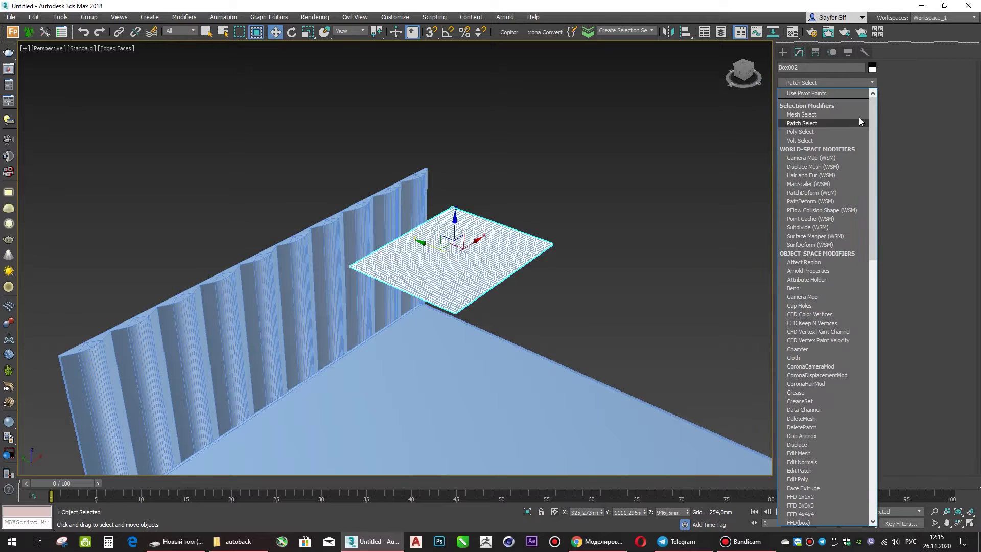
{"action": "left_click", "coordinate": [802, 357]}
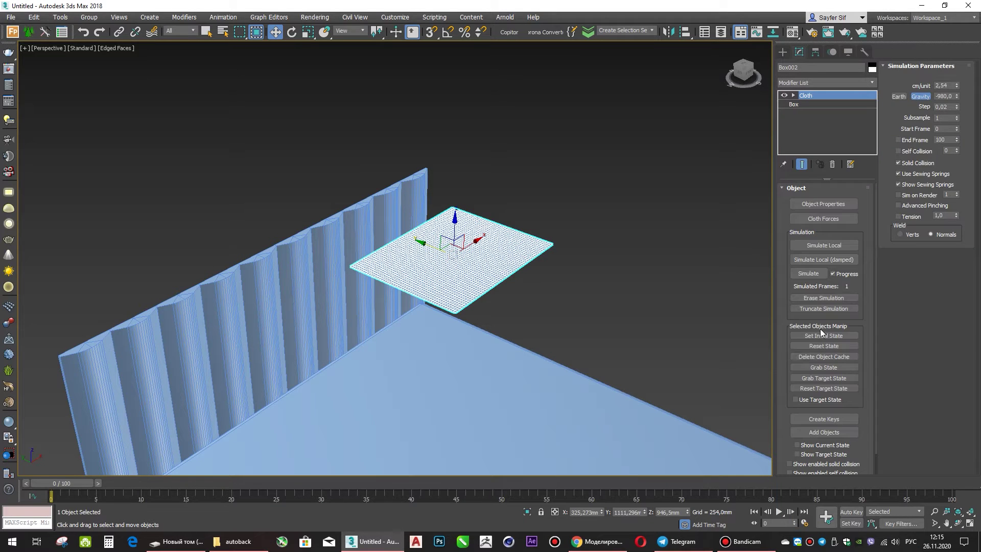
{"action": "left_click", "coordinate": [840, 203]}
{"action": "left_click", "coordinate": [601, 87]}
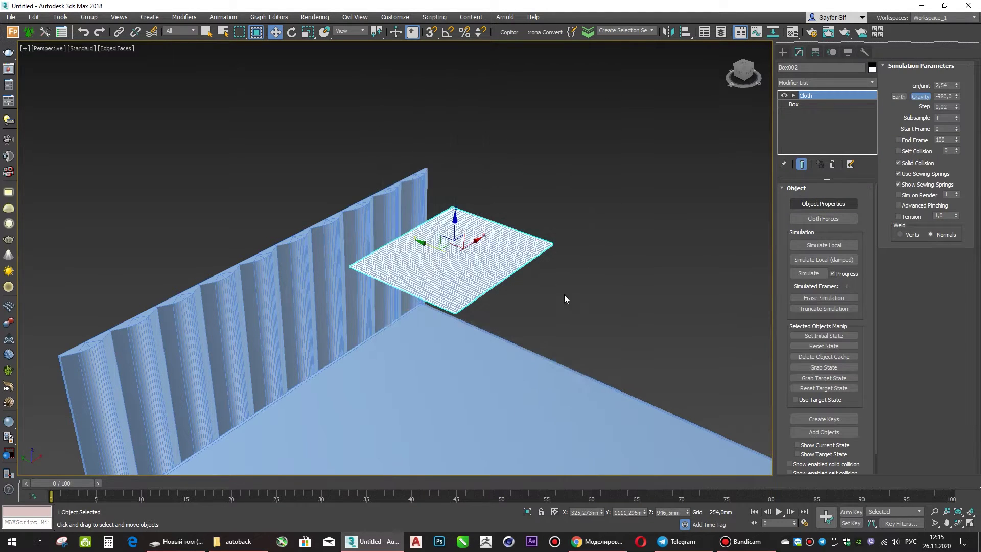
Step: Delete the box's own Cloth modifier and select the pillow together with the mattress
{"action": "left_click", "coordinate": [514, 437]}
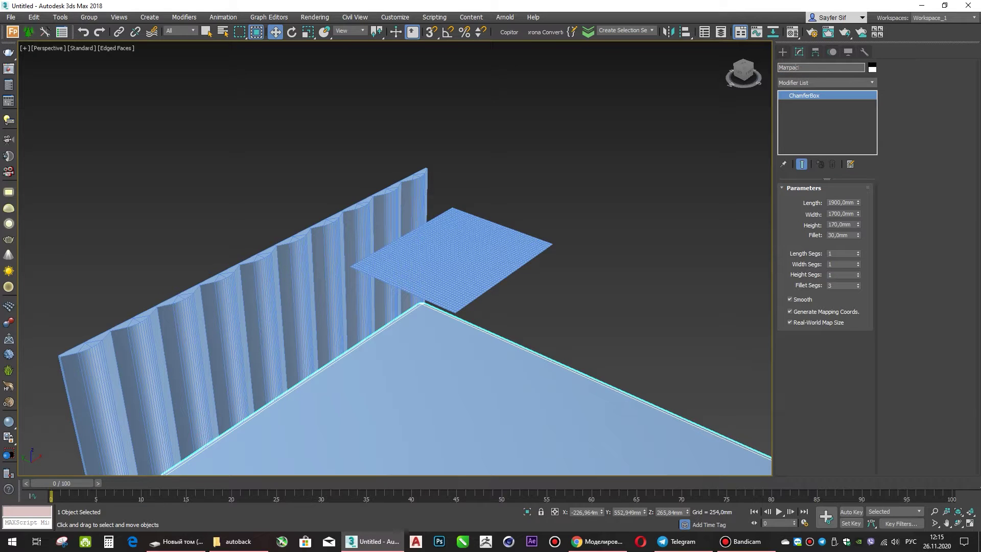
{"action": "left_click", "coordinate": [466, 270]}
{"action": "right_click", "coordinate": [833, 95]}
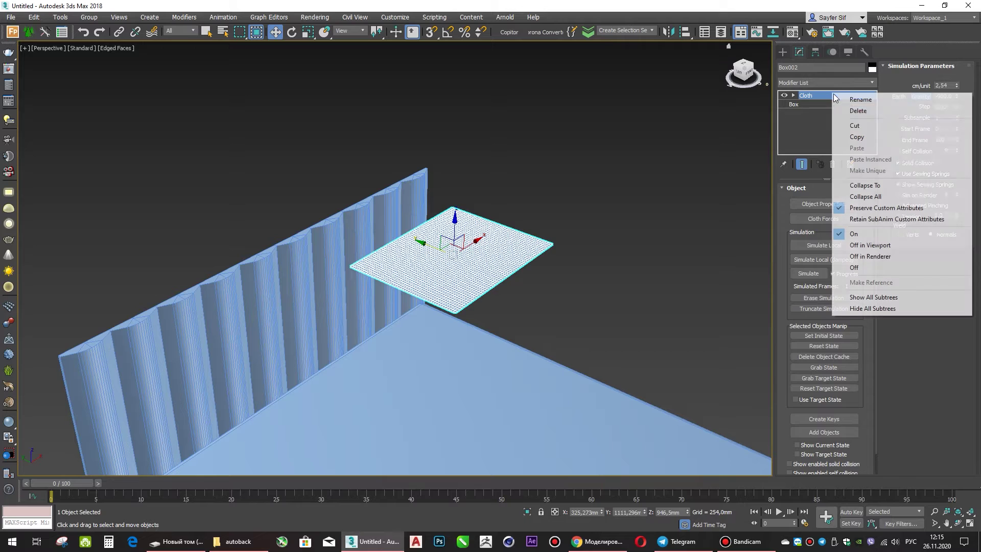
{"action": "left_click", "coordinate": [867, 111]}
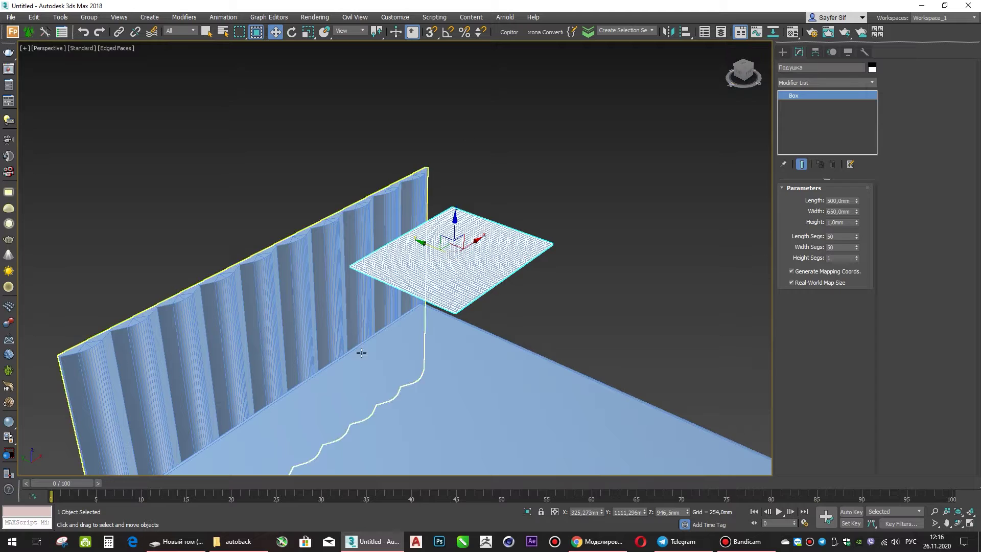
{"action": "left_click", "coordinate": [481, 302]}
{"action": "left_click", "coordinate": [479, 272], "text": "ctrl"}
{"action": "left_click", "coordinate": [826, 82]}
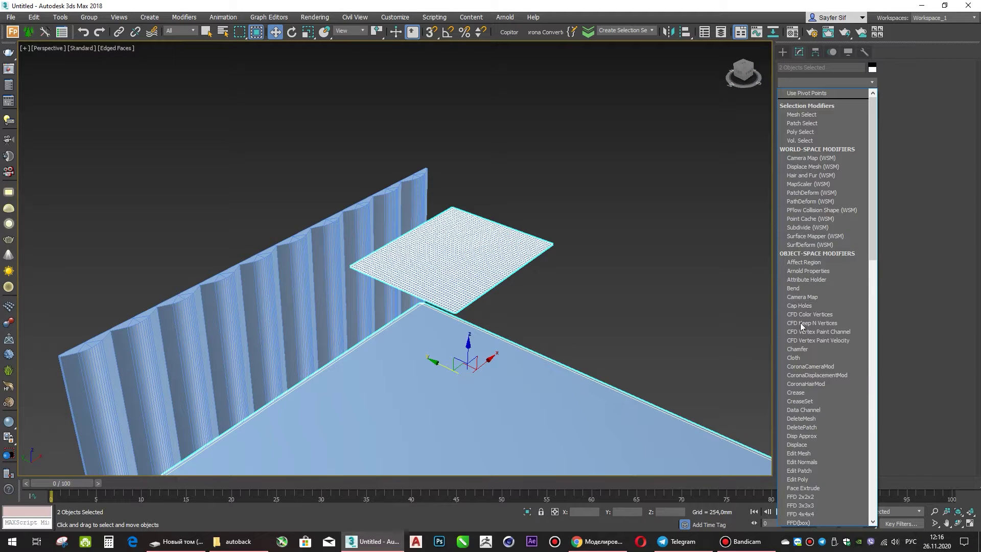
Step: Add one Cloth modifier to both objects, making Подушка Cotton cloth at pressure 20
{"action": "left_click", "coordinate": [794, 357]}
{"action": "left_click", "coordinate": [828, 206]}
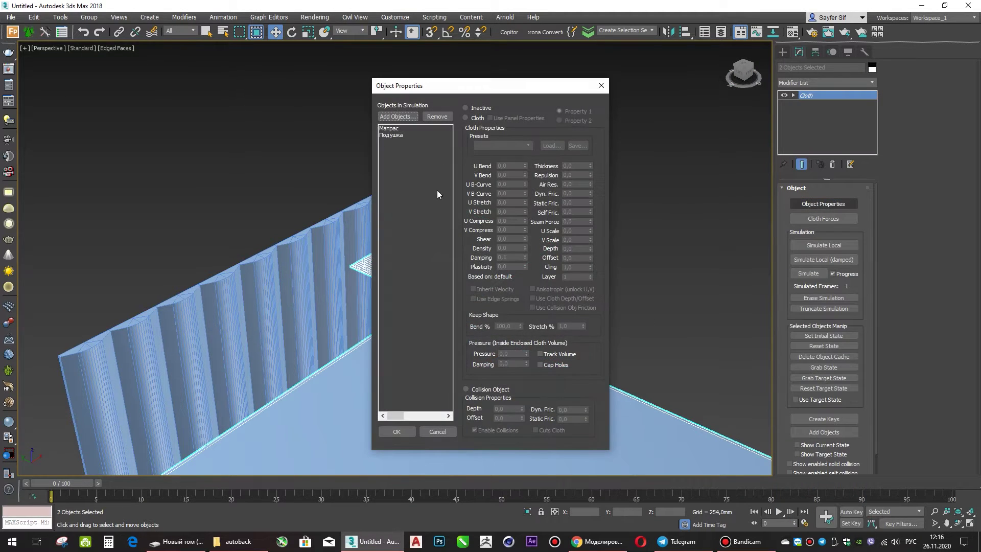
{"action": "left_click", "coordinate": [404, 136]}
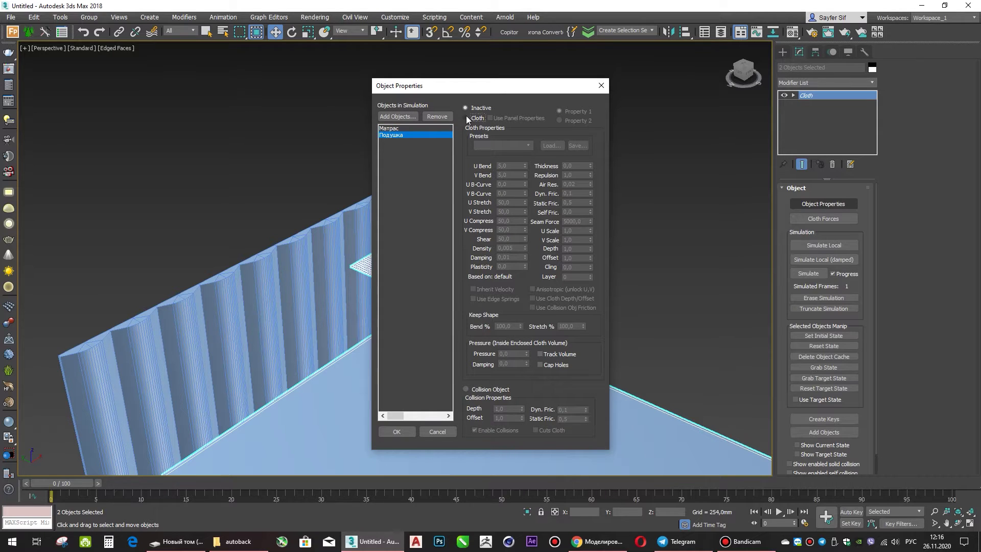
{"action": "left_click", "coordinate": [467, 118]}
{"action": "left_click", "coordinate": [519, 145]}
{"action": "left_click", "coordinate": [510, 168]}
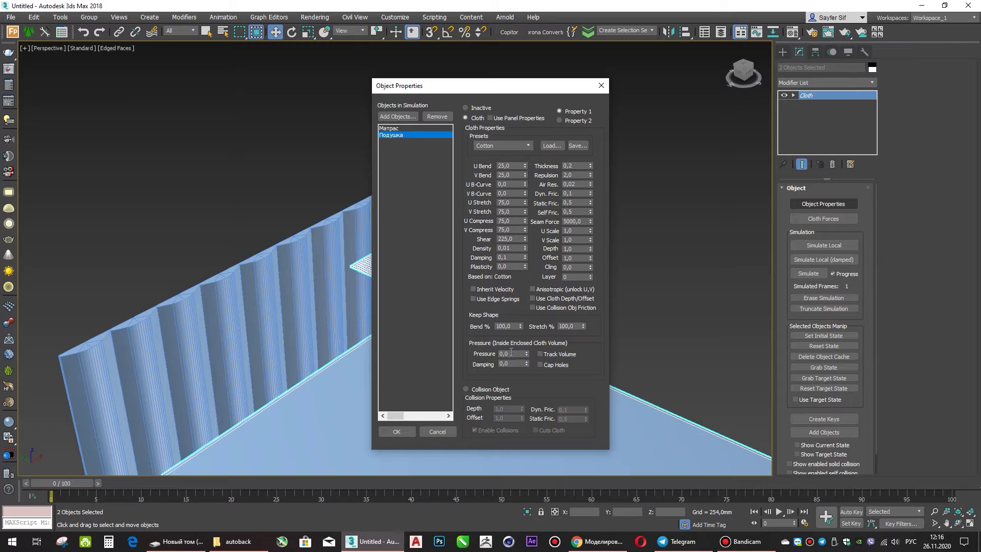
{"action": "type", "text": "20"}
{"action": "left_click", "coordinate": [407, 435]}
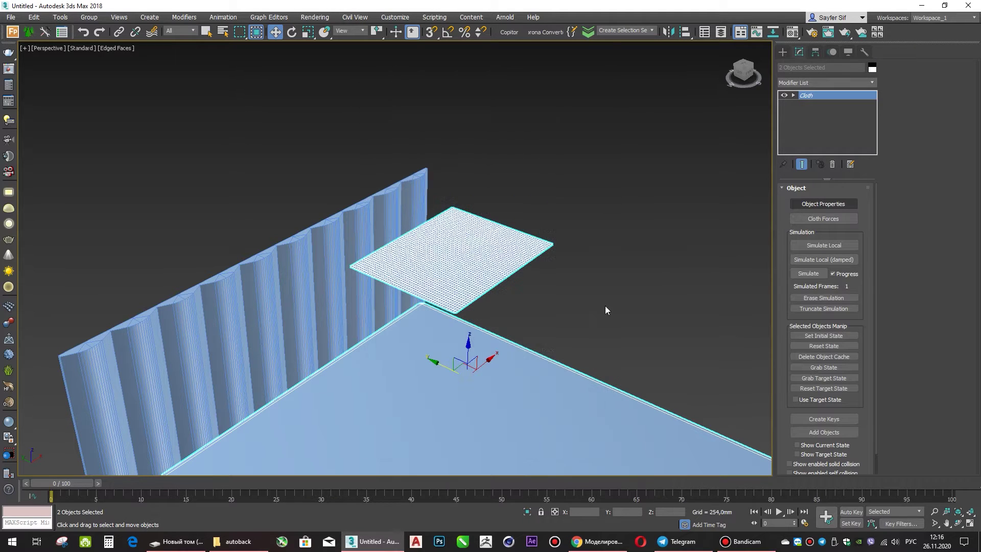
Step: Run the cloth simulation, stop it, and scrub back to frame 10
{"action": "left_click", "coordinate": [802, 273]}
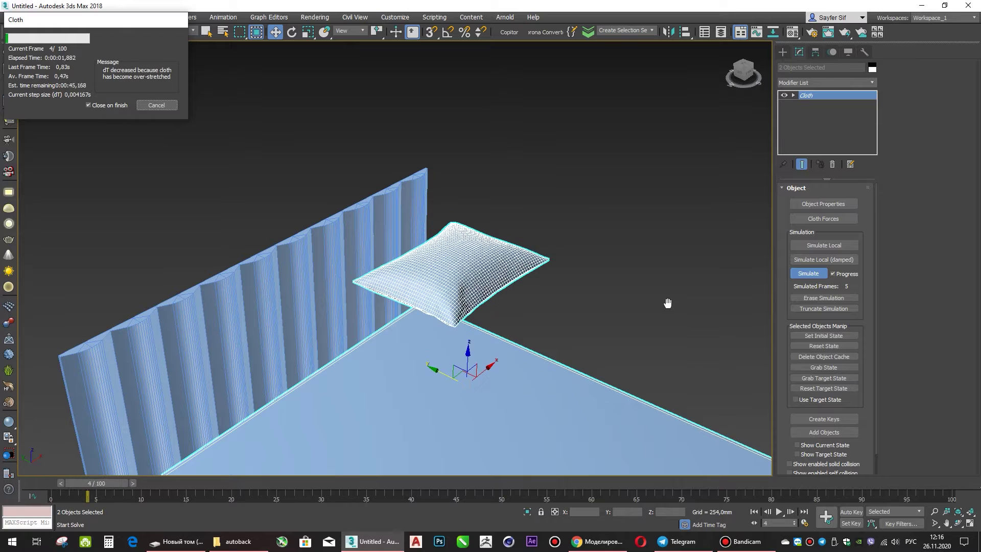
{"action": "left_click", "coordinate": [151, 104]}
{"action": "left_click_drag", "start_coordinate": [181, 489], "coordinate": [135, 484]}
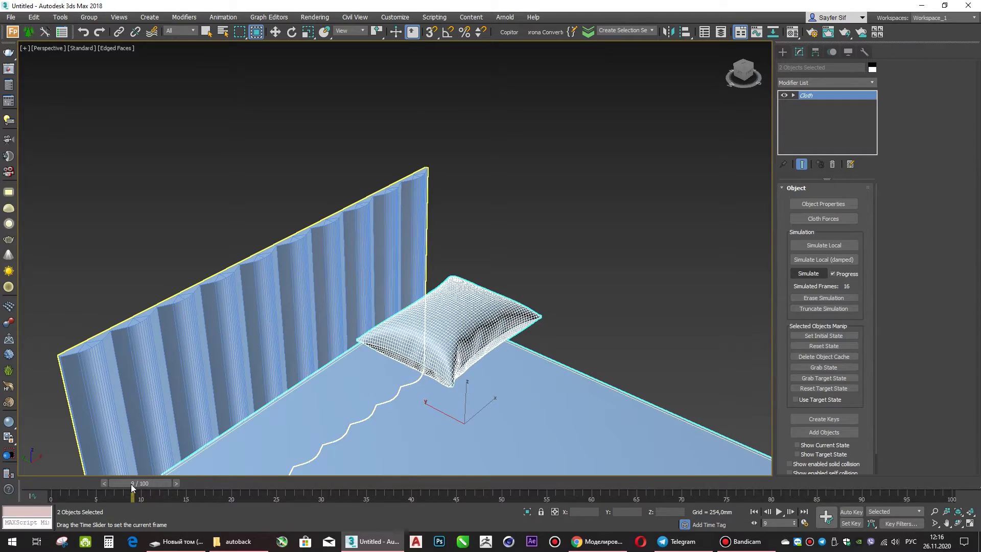
Step: Orbit to a low front view, select only the pillow, and open its quad menu
{"action": "key", "text": "w"}
{"action": "mouse_move", "coordinate": [405, 447]}
{"action": "middle_mouse_down", "text": "alt"}
{"action": "mouse_move", "coordinate": [342, 405]}
{"action": "mouse_move", "coordinate": [762, 303]}
{"action": "middle_mouse_up", "text": "alt"}
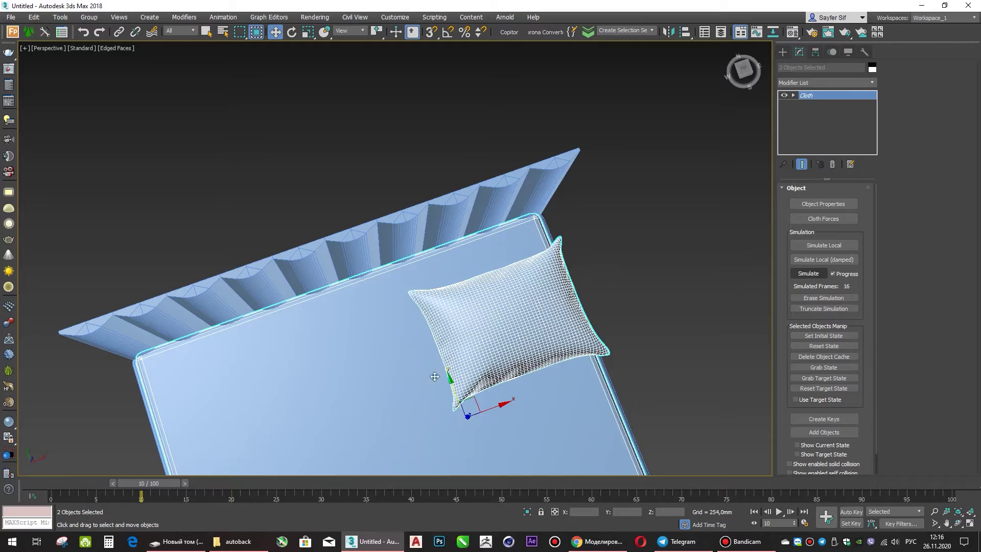
{"action": "middle_click_drag", "start_coordinate": [435, 377], "coordinate": [528, 288], "text": "alt"}
{"action": "scroll", "coordinate": [452, 411], "scroll_direction": "up", "scroll_amount": 5}
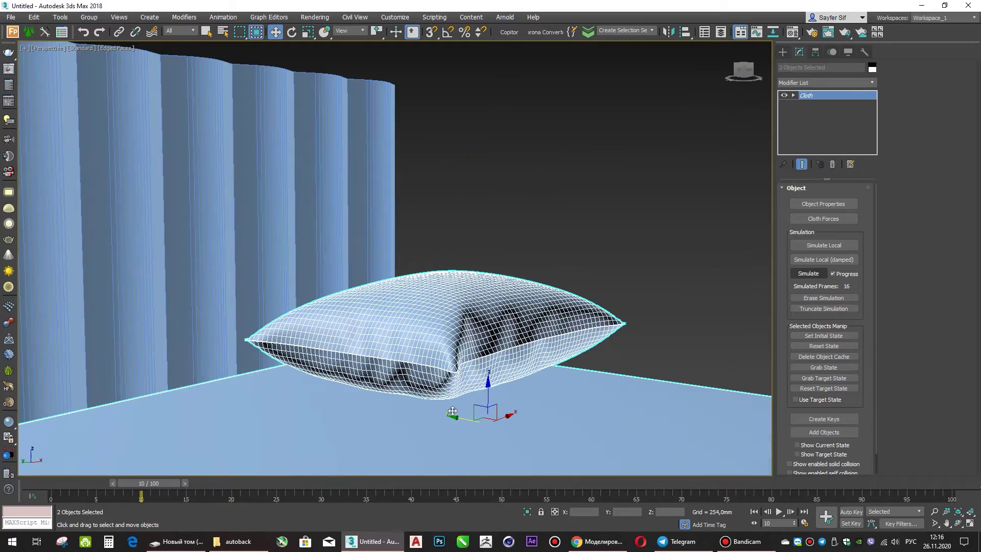
{"action": "left_click", "coordinate": [505, 328]}
{"action": "mouse_move", "coordinate": [433, 320]}
{"action": "middle_mouse_down", "text": "alt"}
{"action": "mouse_move", "coordinate": [456, 316]}
{"action": "mouse_move", "coordinate": [413, 358]}
{"action": "middle_mouse_up", "text": "alt"}
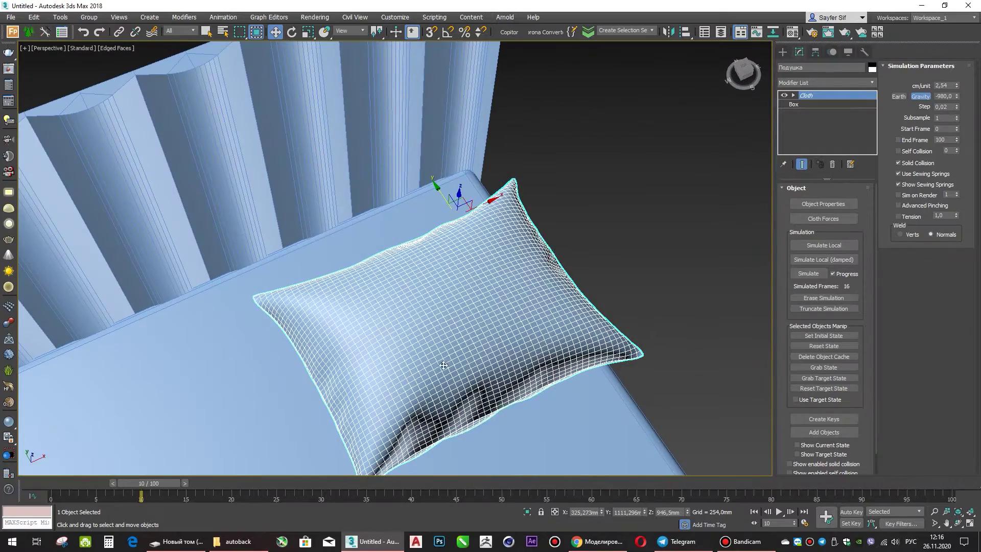
{"action": "right_click", "coordinate": [414, 358]}
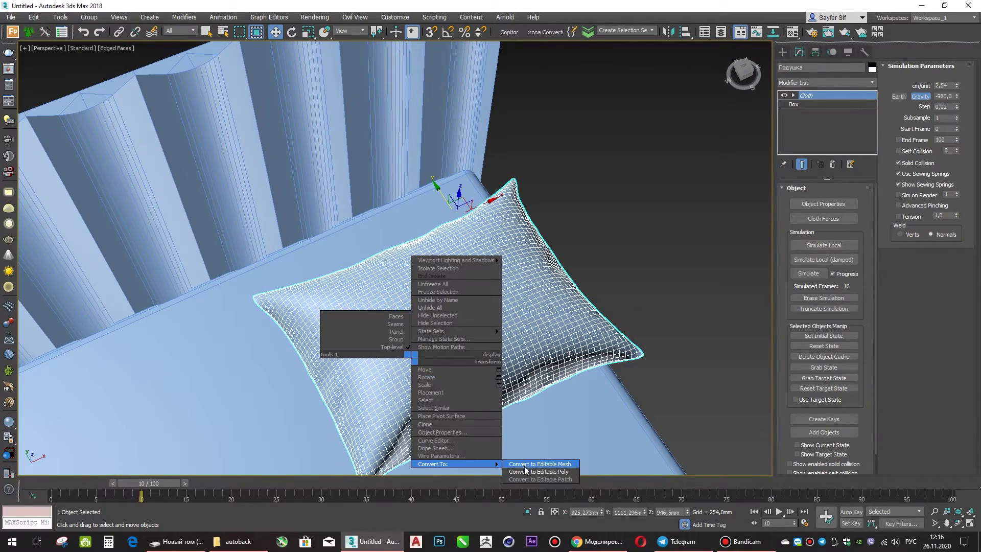
Step: Convert the pillow to Editable Poly and view it from the Left side
{"action": "left_click", "coordinate": [588, 465]}
{"action": "right_click", "coordinate": [826, 96]}
{"action": "left_click", "coordinate": [844, 107]}
{"action": "left_click", "coordinate": [438, 307]}
{"action": "middle_click_drag", "start_coordinate": [438, 307], "coordinate": [381, 254], "text": "alt"}
{"action": "key", "text": "l"}
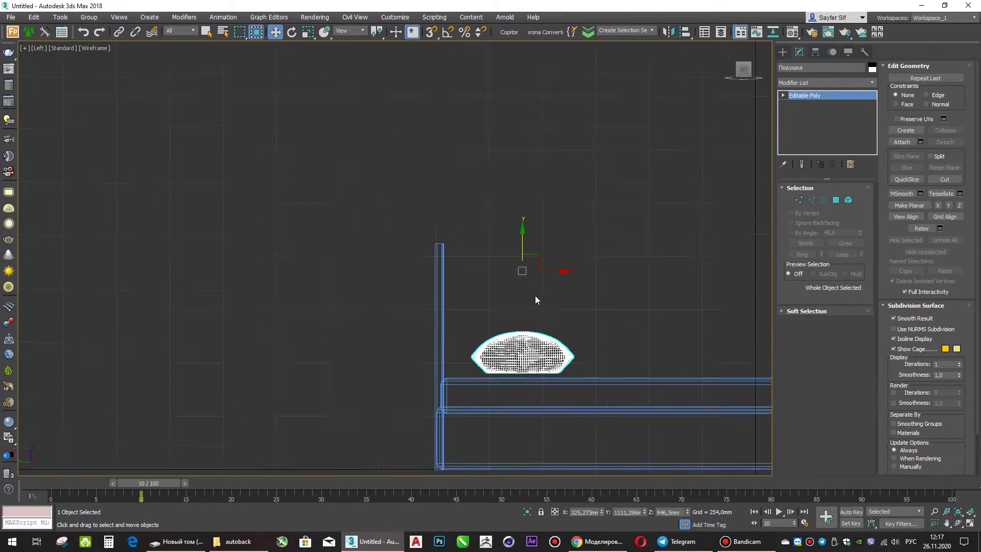
{"action": "scroll", "coordinate": [526, 286], "scroll_direction": "up", "scroll_amount": 4}
Step: Center the pillow's pivot on the object using Affect Pivot Only
{"action": "left_click", "coordinate": [308, 32]}
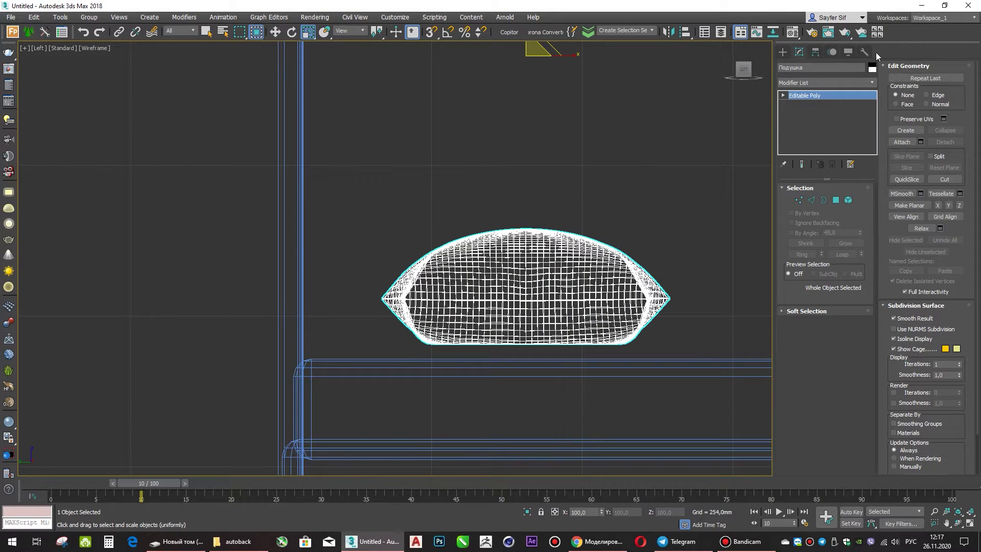
{"action": "left_click", "coordinate": [864, 52]}
{"action": "left_click", "coordinate": [815, 52]}
{"action": "left_click", "coordinate": [825, 122]}
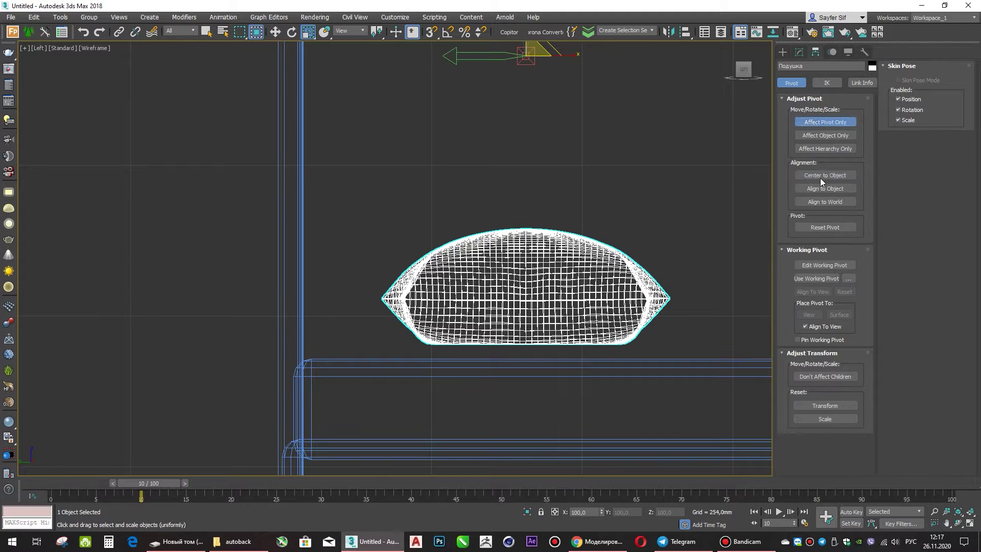
{"action": "left_click", "coordinate": [815, 151]}
{"action": "left_click", "coordinate": [783, 51]}
Step: Scale the pillow up uniformly, then flatten it along Y
{"action": "left_click_drag", "start_coordinate": [549, 279], "coordinate": [551, 268]}
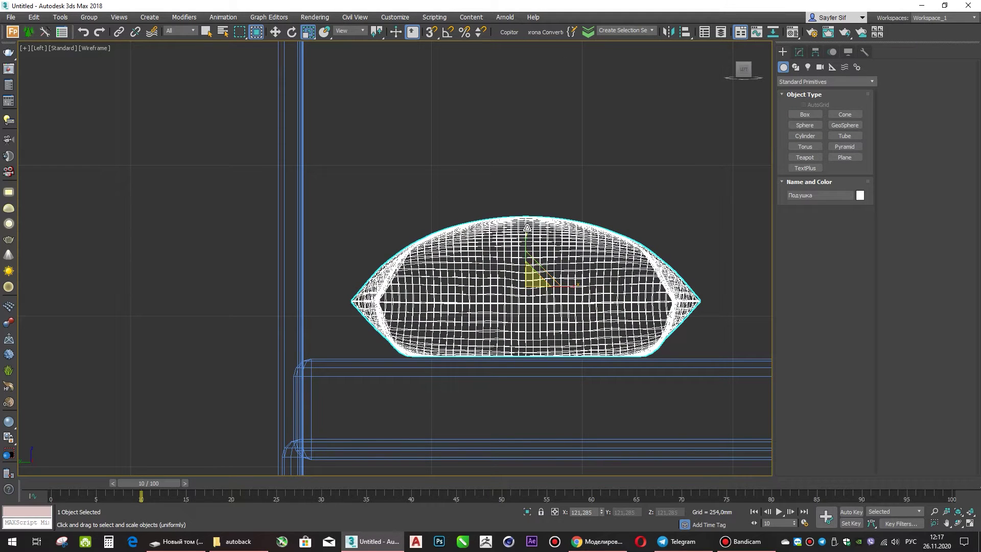
{"action": "mouse_move", "coordinate": [525, 235]}
{"action": "left_mouse_down"}
{"action": "mouse_move", "coordinate": [525, 255]}
{"action": "mouse_move", "coordinate": [498, 287]}
{"action": "left_mouse_up"}
{"action": "left_click", "coordinate": [276, 31]}
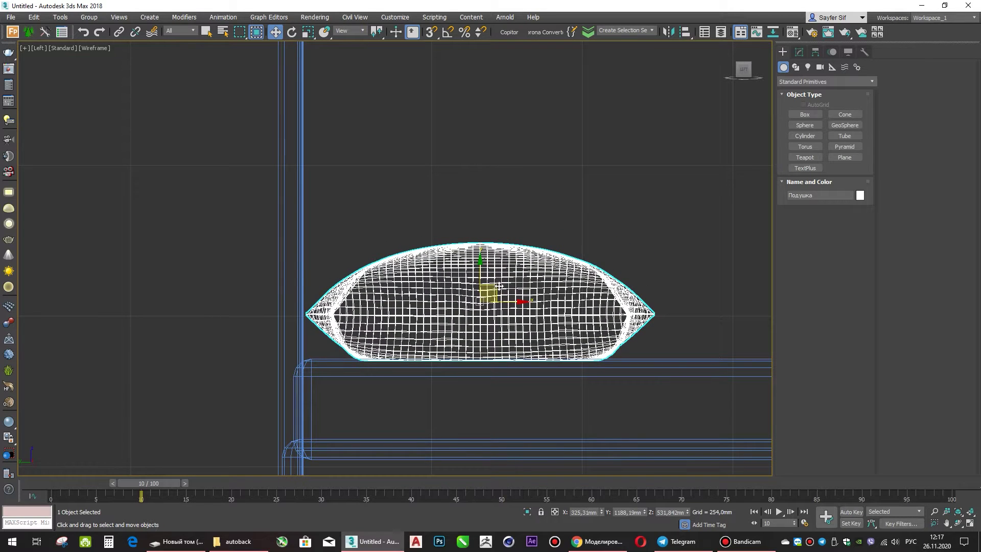
{"action": "key", "text": "p"}
Step: Shift-drag a Copy of the pillow onto the left half of the bed and nudge the original left
{"action": "middle_click_drag", "start_coordinate": [511, 299], "coordinate": [545, 333], "text": "alt"}
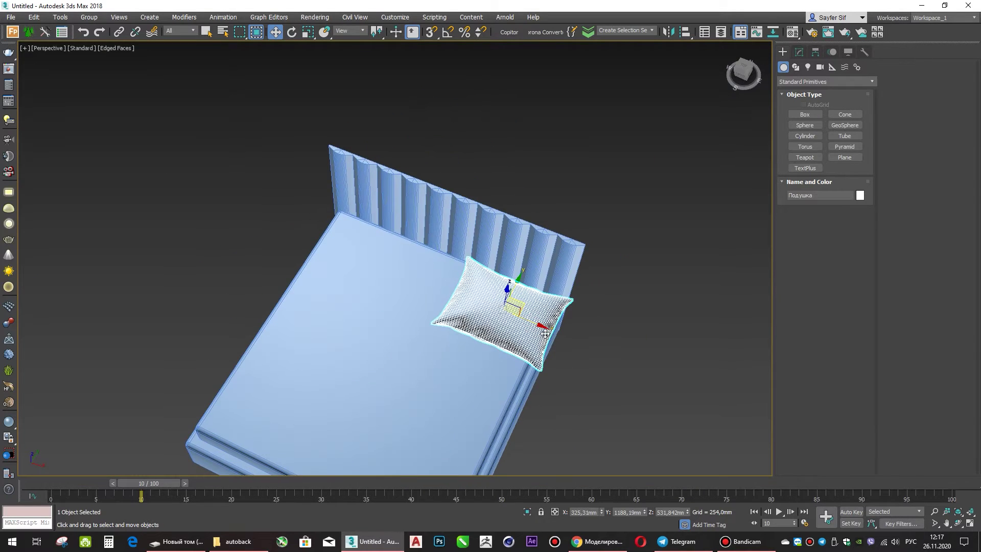
{"action": "key", "text": "t"}
{"action": "scroll", "coordinate": [545, 334], "scroll_direction": "down", "scroll_amount": 3}
{"action": "left_click_drag", "start_coordinate": [588, 297], "coordinate": [459, 301]}
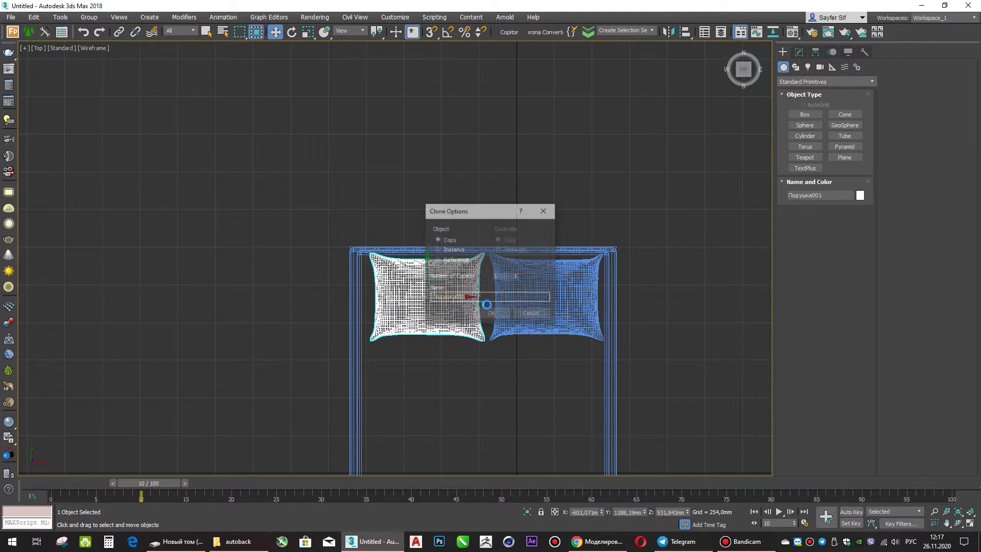
{"action": "left_click", "coordinate": [498, 315]}
{"action": "left_click", "coordinate": [541, 300]}
{"action": "left_click_drag", "start_coordinate": [572, 296], "coordinate": [569, 296]}
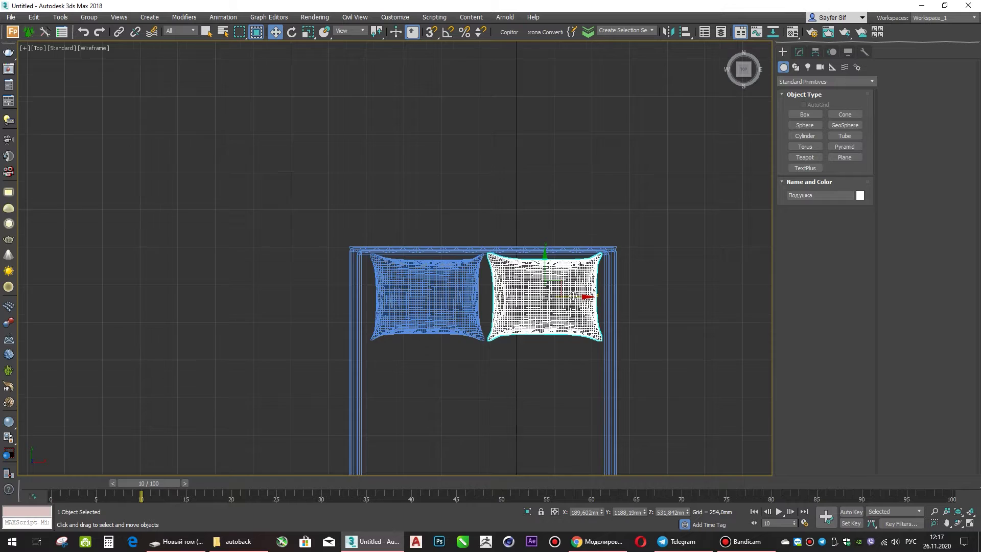
Step: Select both pillows in the perspective view
{"action": "scroll", "coordinate": [572, 296], "scroll_direction": "down", "scroll_amount": 2}
{"action": "key", "text": "p"}
{"action": "mouse_move", "coordinate": [465, 344]}
{"action": "middle_mouse_down", "text": "alt"}
{"action": "mouse_move", "coordinate": [532, 341]}
{"action": "mouse_move", "coordinate": [550, 357]}
{"action": "middle_mouse_up", "text": "alt"}
{"action": "left_click", "coordinate": [564, 340]}
{"action": "scroll", "coordinate": [565, 341], "scroll_direction": "down", "scroll_amount": 3}
{"action": "left_click", "coordinate": [567, 319]}
{"action": "left_click", "coordinate": [519, 330], "text": "ctrl"}
Step: Move both pillows off the bed and draw a plane over it
{"action": "left_click_drag", "start_coordinate": [571, 316], "coordinate": [738, 299]}
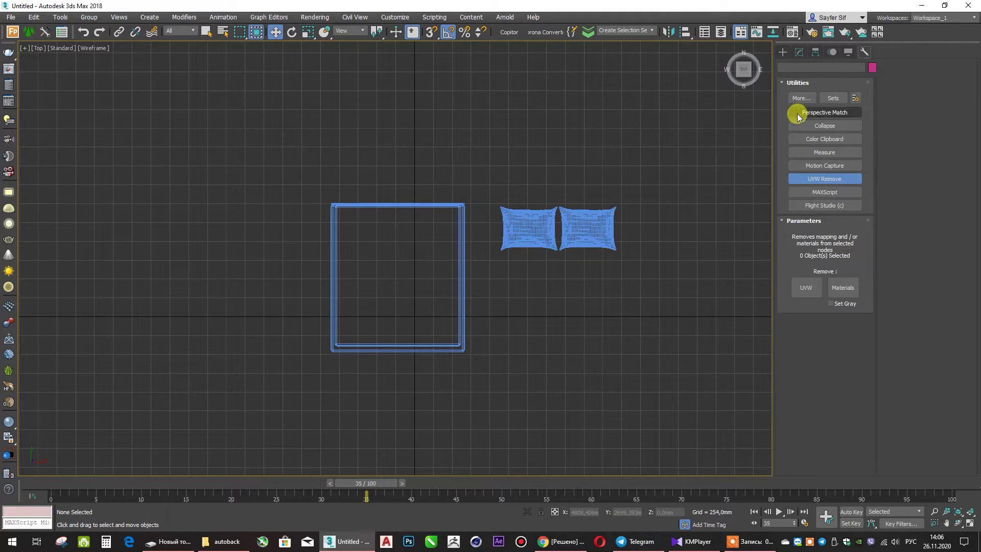
{"action": "left_click", "coordinate": [782, 51]}
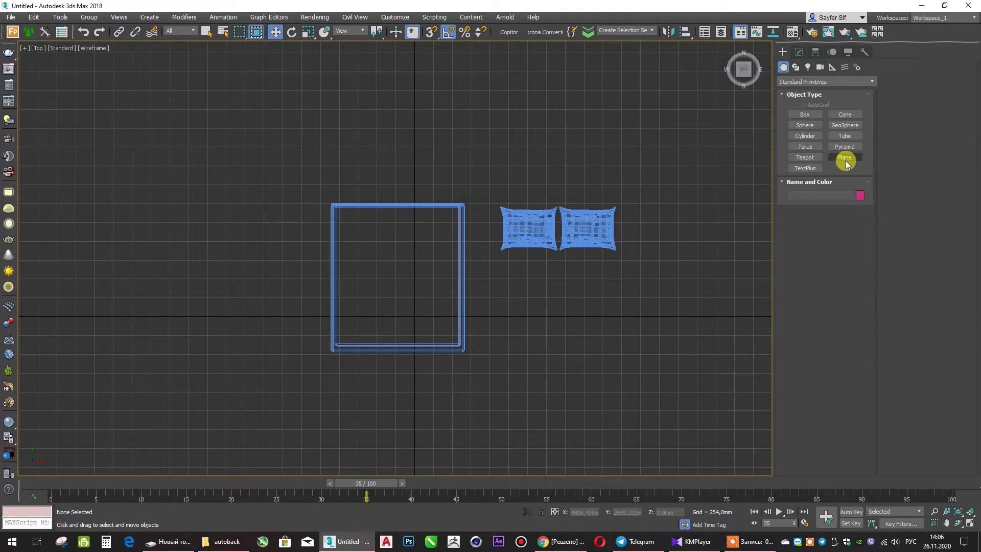
{"action": "left_click", "coordinate": [845, 158]}
{"action": "mouse_move", "coordinate": [320, 218]}
{"action": "left_mouse_down"}
{"action": "mouse_move", "coordinate": [500, 341]}
{"action": "mouse_move", "coordinate": [480, 363]}
{"action": "left_mouse_up"}
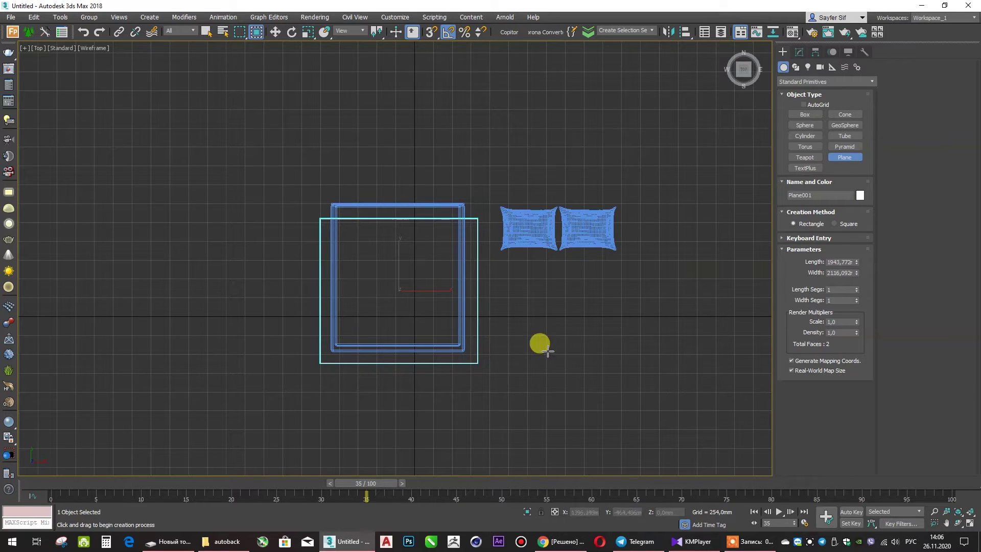
Step: Size the plane to 2000 × 2000 mm and raise it above the bed in Left view
{"action": "left_click", "coordinate": [840, 272]}
{"action": "type", "text": "2000"}
{"action": "key", "text": "Return"}
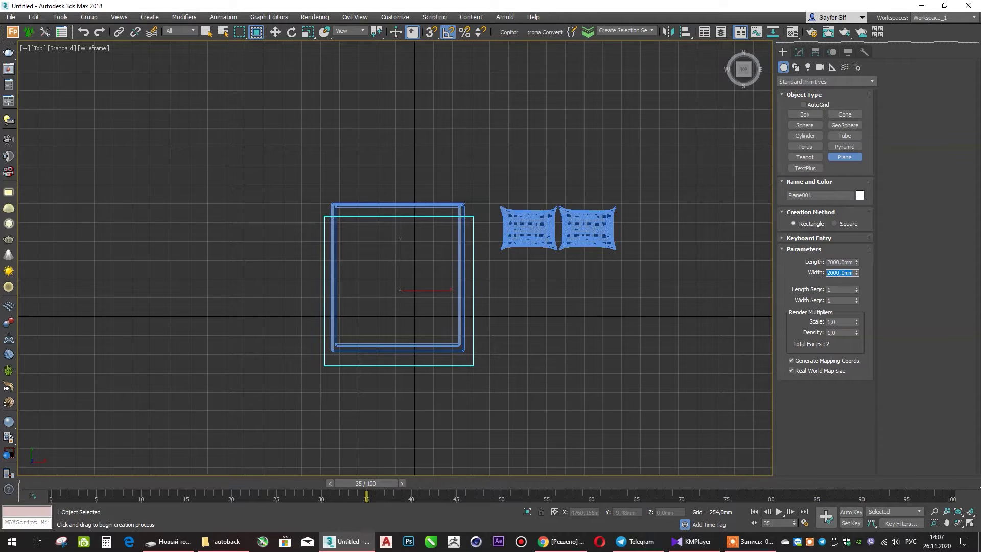
{"action": "left_click", "coordinate": [275, 32]}
{"action": "key", "text": "l"}
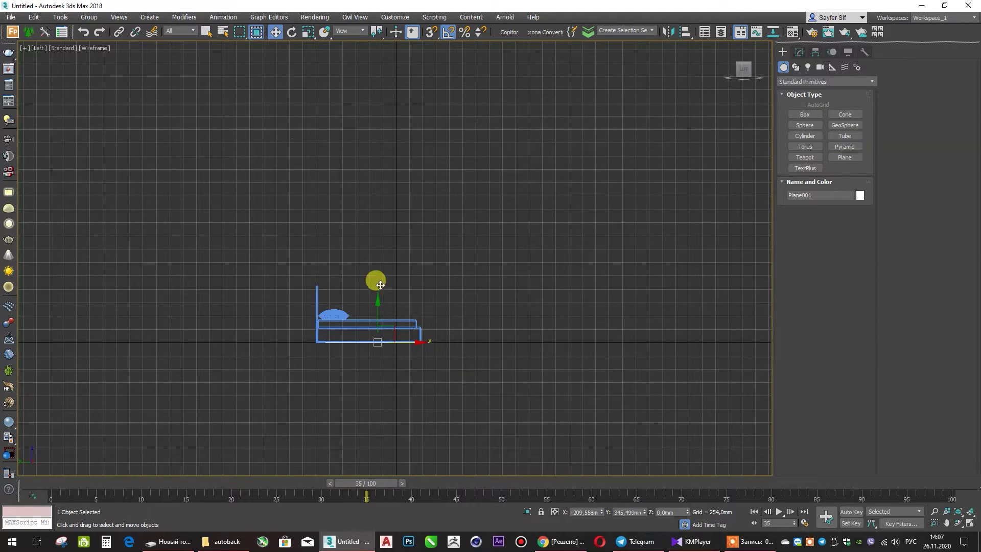
{"action": "scroll", "coordinate": [390, 308], "scroll_direction": "up", "scroll_amount": 5}
{"action": "left_click_drag", "start_coordinate": [389, 318], "coordinate": [376, 175]}
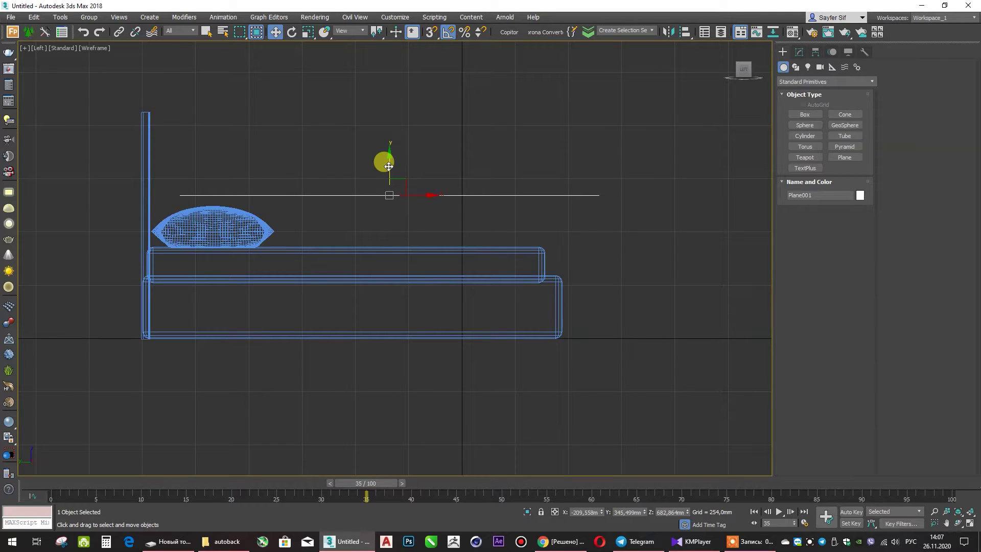
{"action": "left_click_drag", "start_coordinate": [388, 166], "coordinate": [404, 188]}
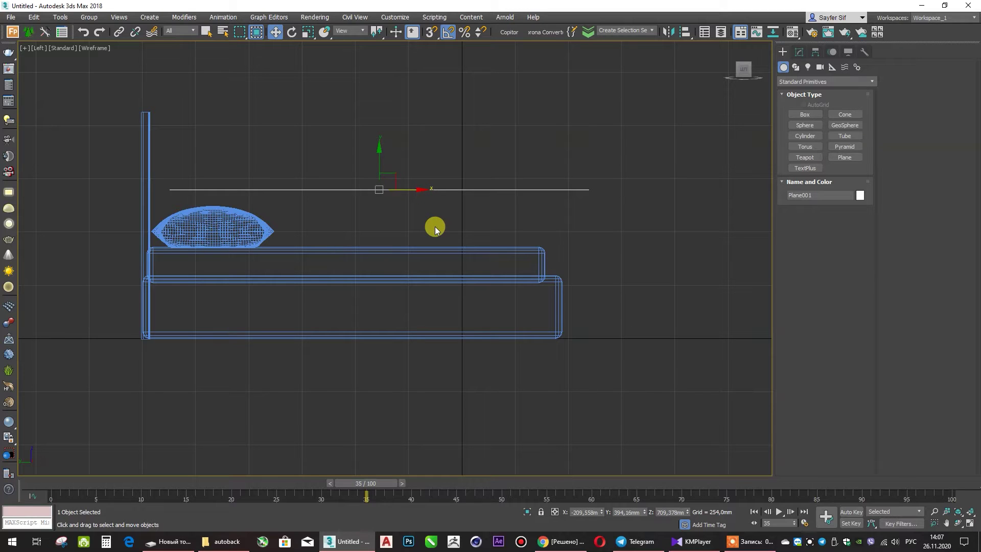
{"action": "left_click_drag", "start_coordinate": [406, 189], "coordinate": [392, 179]}
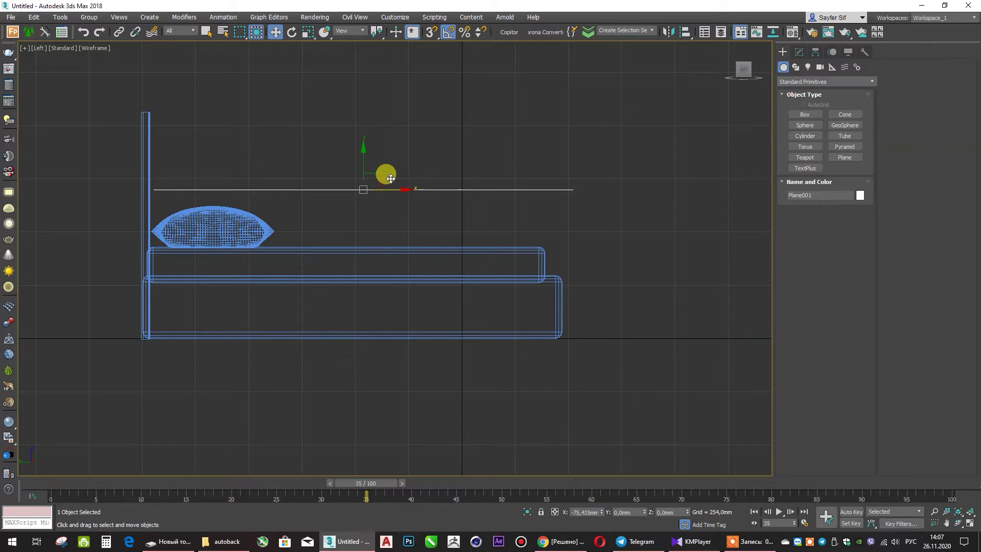
Step: Give the plane 100 length and 100 width segments, with edged faces shown
{"action": "key", "text": "p"}
{"action": "scroll", "coordinate": [445, 259], "scroll_direction": "up", "scroll_amount": 3}
{"action": "scroll", "coordinate": [516, 309], "scroll_direction": "up", "scroll_amount": 3}
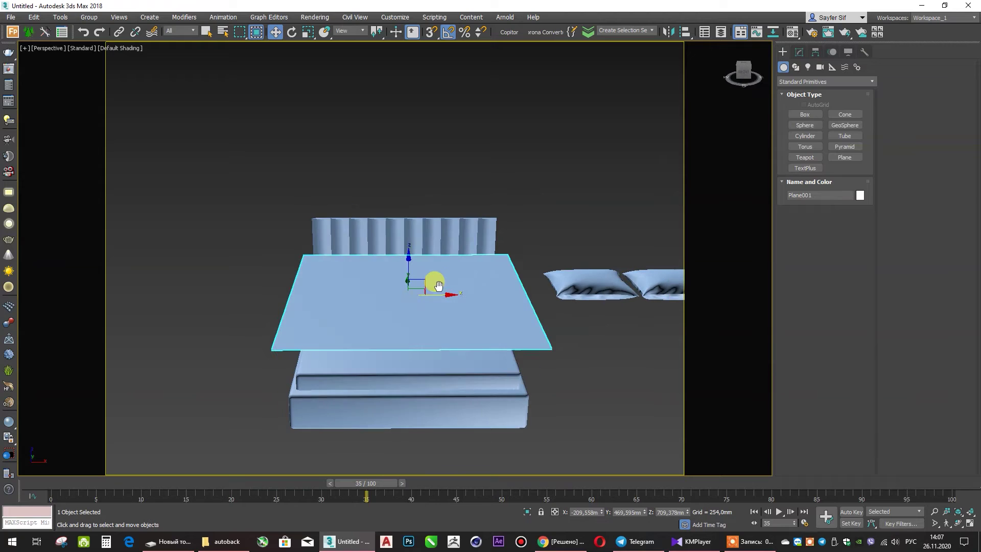
{"action": "key", "text": "F4"}
{"action": "left_click", "coordinate": [799, 52]}
{"action": "double_click", "coordinate": [836, 229]}
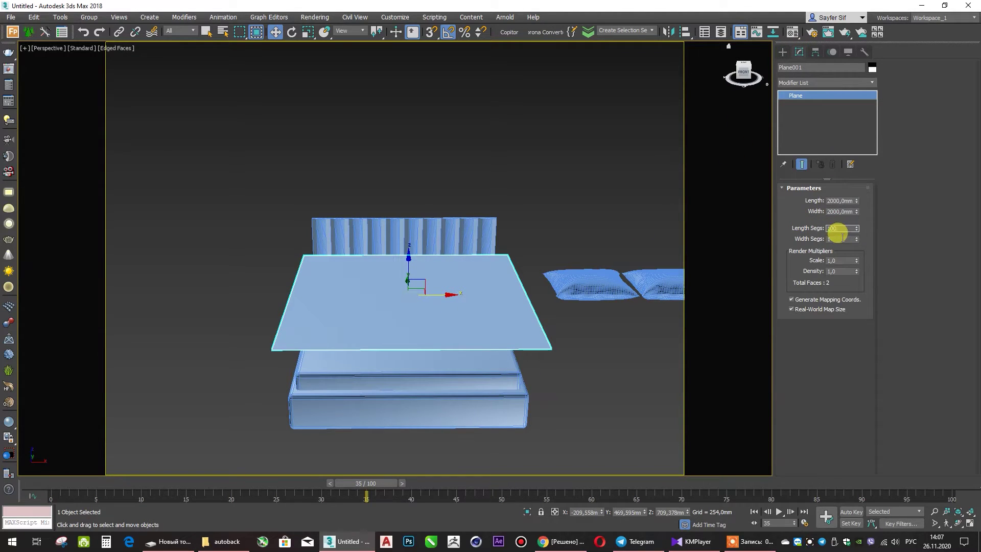
{"action": "key", "text": "Tab"}
{"action": "key", "text": "Return"}
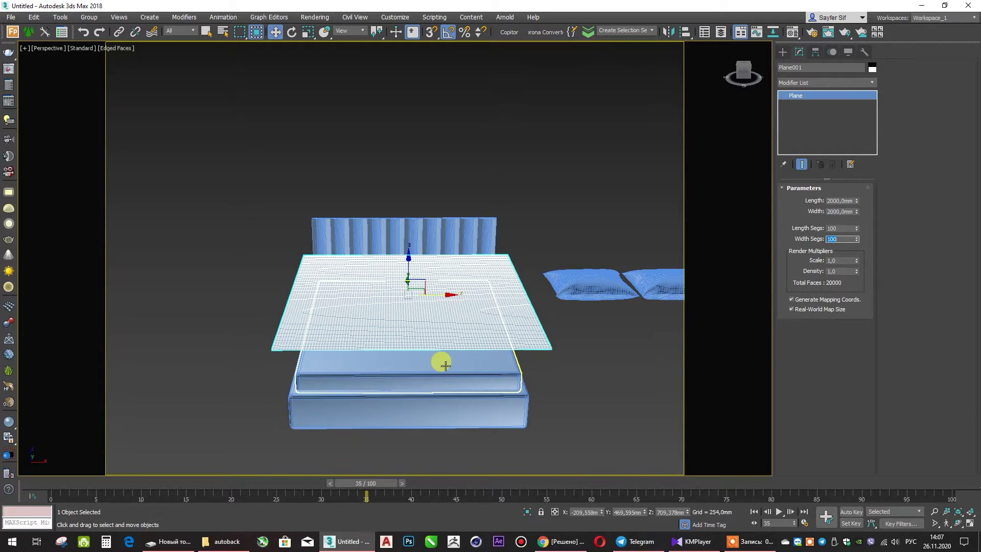
Step: Select the mattress
{"action": "left_click", "coordinate": [447, 399], "text": "ctrl"}
{"action": "left_click", "coordinate": [476, 333]}
{"action": "type", "text": "Простын"}
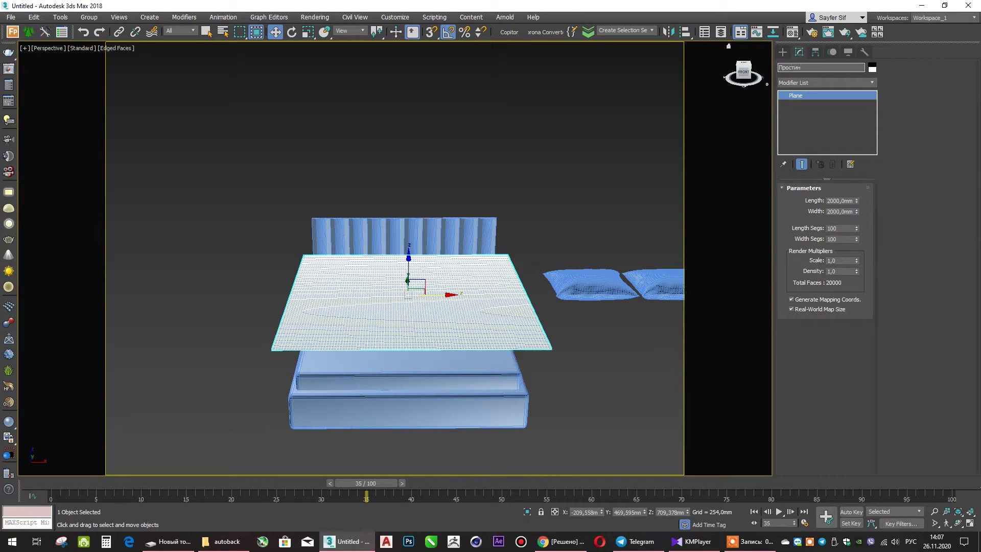
{"action": "left_click", "coordinate": [461, 398]}
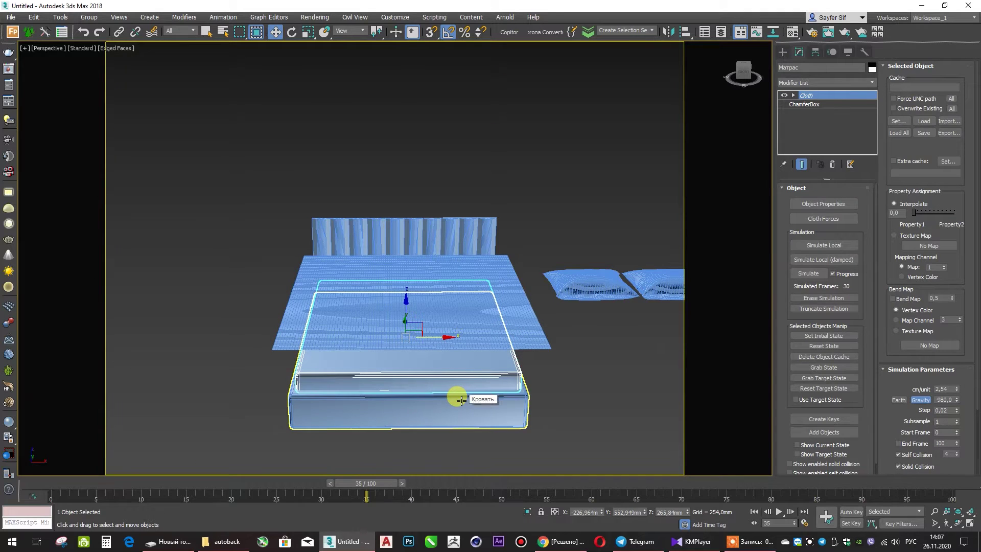
Step: Remove the old Cloth modifiers from mattress and bed, then select bed, mattress and sheet
{"action": "right_click", "coordinate": [803, 96]}
{"action": "left_click", "coordinate": [806, 101]}
{"action": "left_click", "coordinate": [503, 391]}
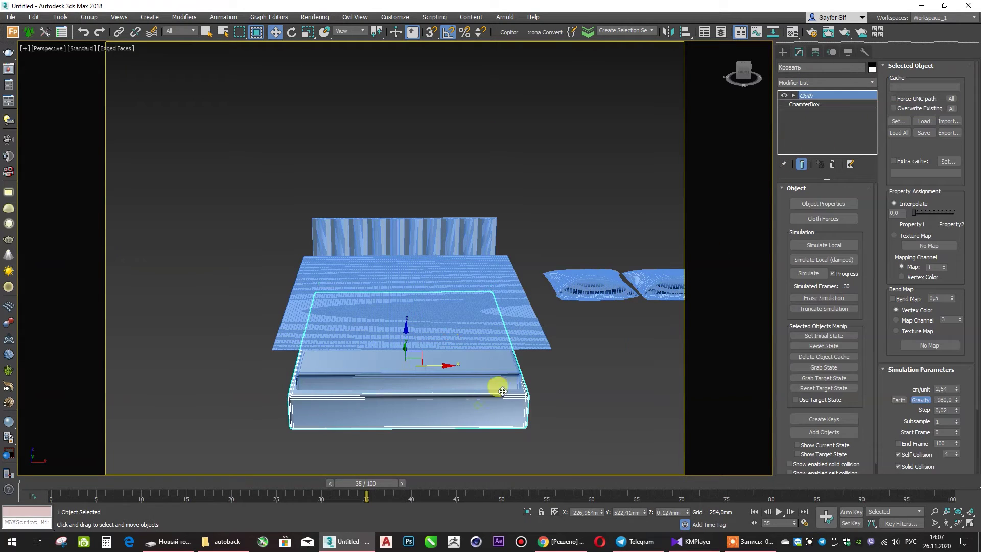
{"action": "right_click", "coordinate": [809, 96]}
{"action": "left_click", "coordinate": [831, 141]}
{"action": "left_click", "coordinate": [467, 372], "text": "ctrl"}
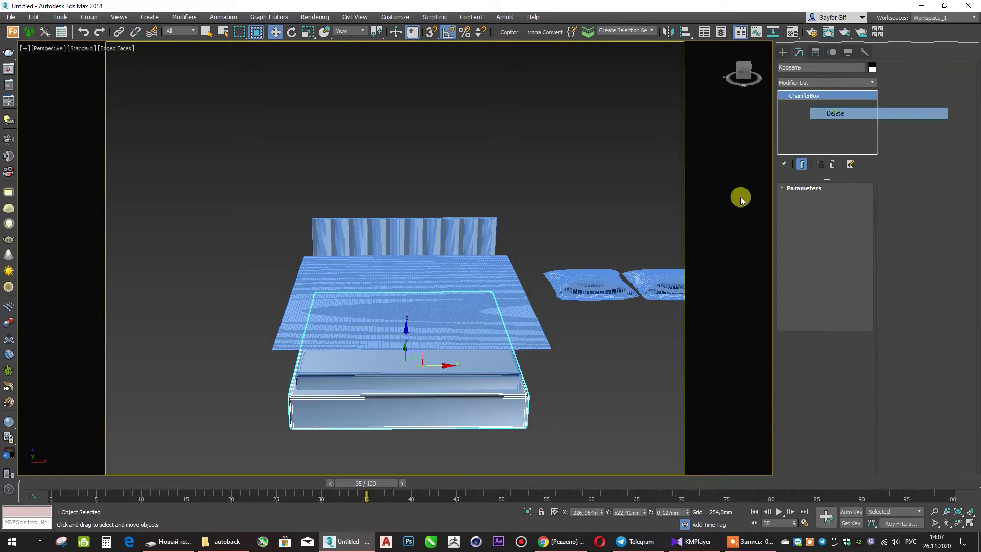
{"action": "left_click", "coordinate": [500, 328], "text": "ctrl"}
Step: Add one shared Cloth modifier and set Кровать and Матрас as Collision Objects
{"action": "left_click", "coordinate": [871, 83]}
{"action": "left_click", "coordinate": [789, 357]}
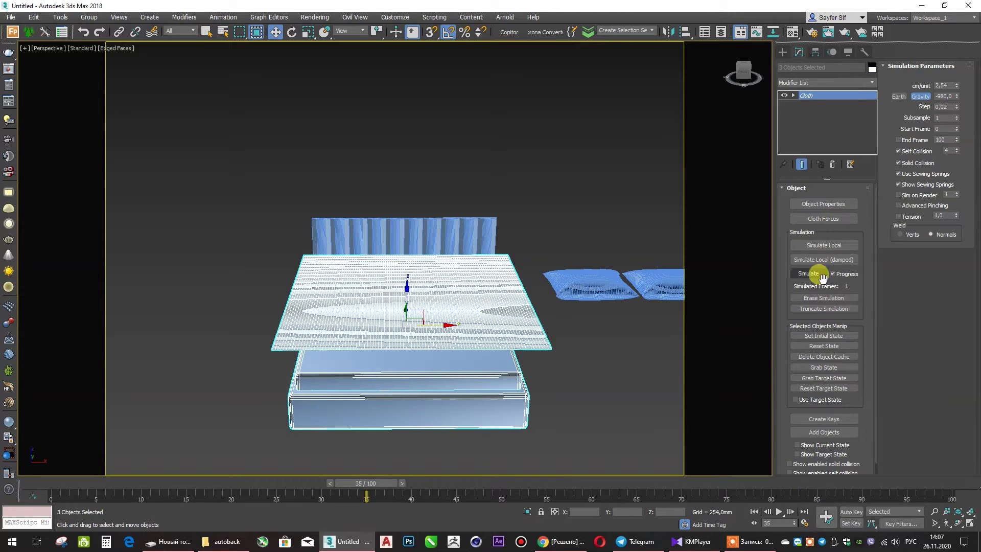
{"action": "left_click", "coordinate": [828, 204]}
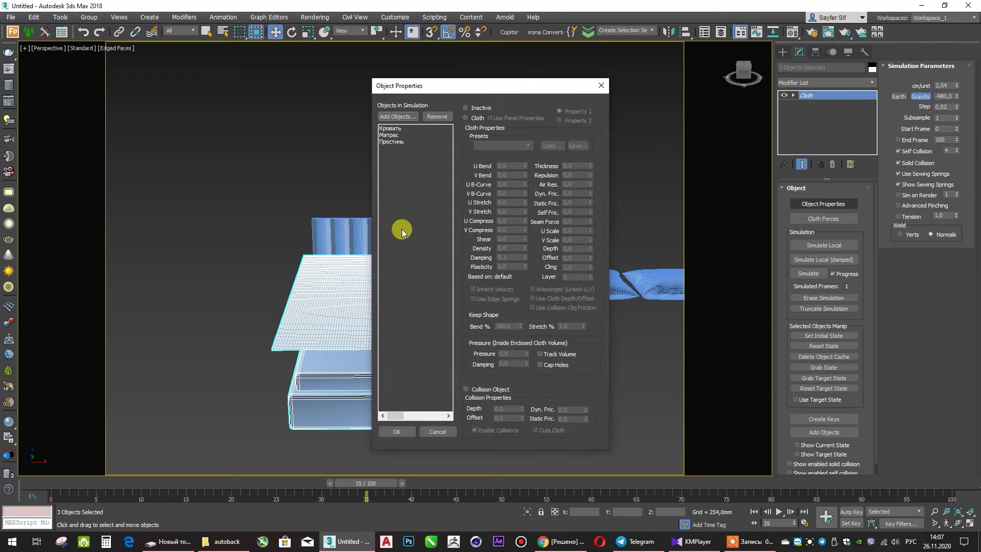
{"action": "left_click", "coordinate": [390, 129]}
{"action": "left_click", "coordinate": [466, 387]}
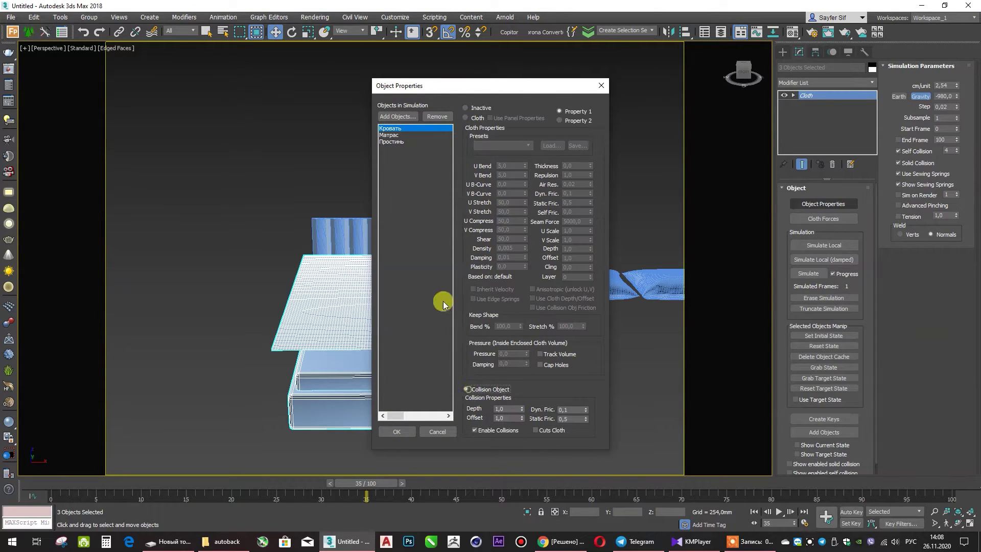
{"action": "left_click", "coordinate": [392, 135]}
{"action": "left_click", "coordinate": [466, 389]}
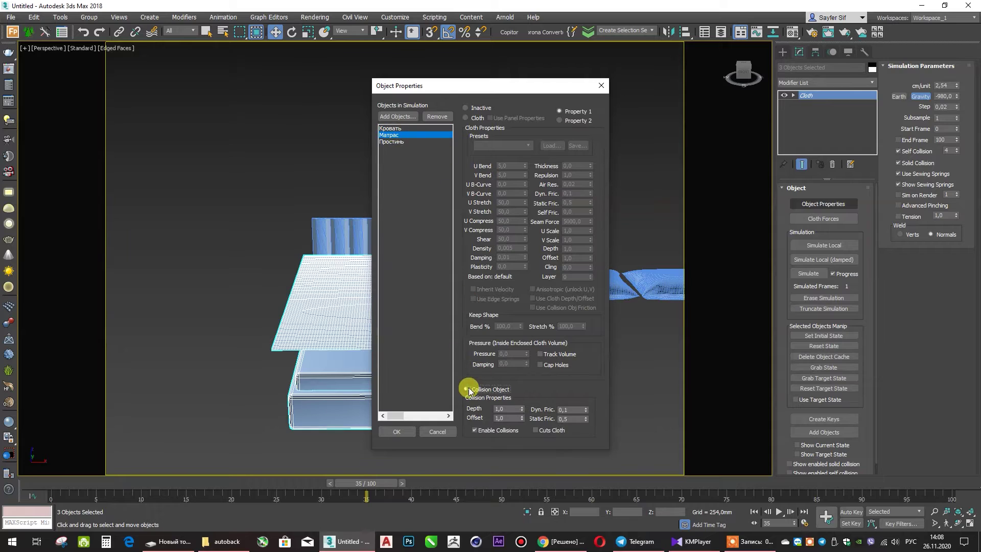
Step: Set Простынь to Cloth with the Cotton preset and confirm the properties
{"action": "left_click", "coordinate": [397, 142]}
{"action": "left_click", "coordinate": [466, 118]}
{"action": "left_click", "coordinate": [526, 146]}
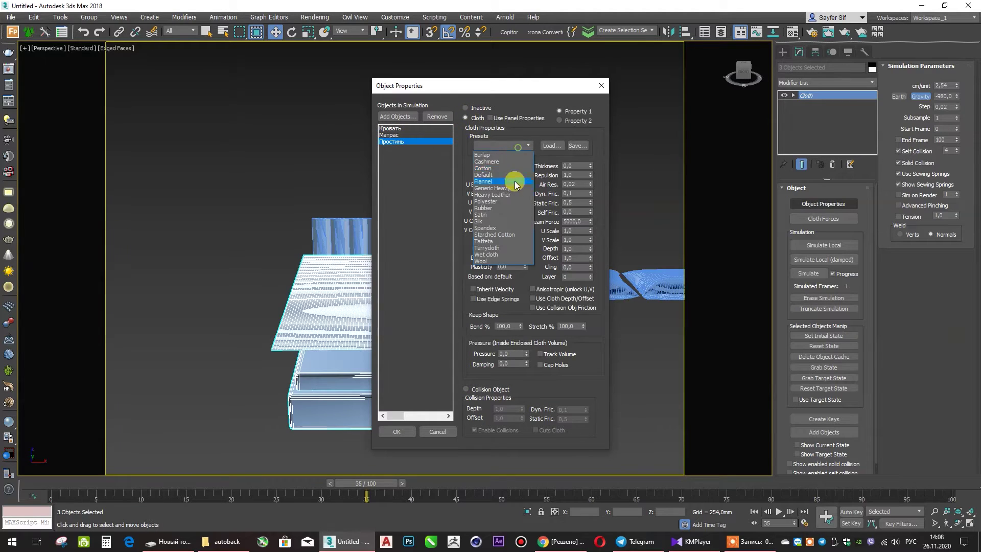
{"action": "left_click", "coordinate": [493, 175]}
{"action": "left_click", "coordinate": [396, 432]}
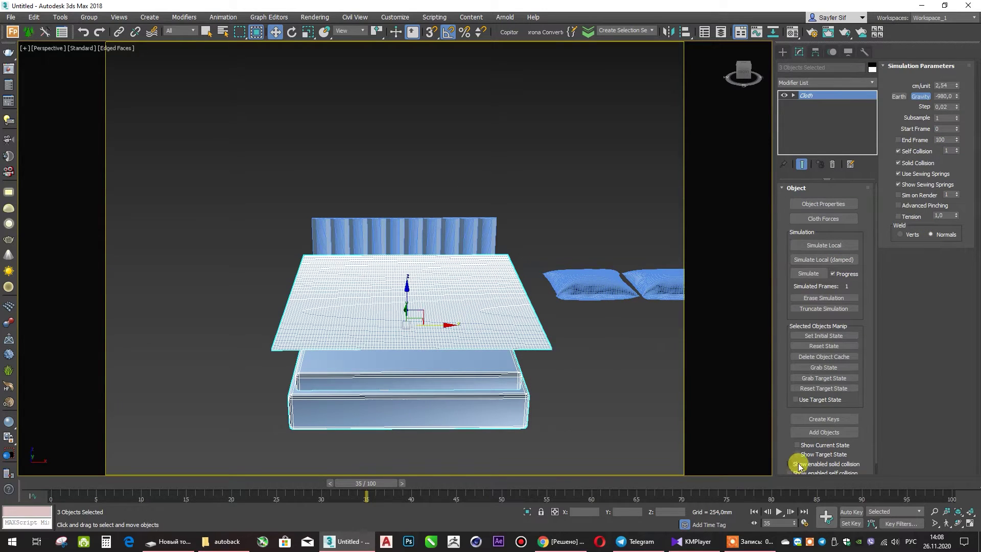
Step: Run the cloth simulation and cancel it at frame 44
{"action": "mouse_move", "coordinate": [517, 279]}
{"action": "middle_mouse_down", "text": "alt"}
{"action": "mouse_move", "coordinate": [576, 272]}
{"action": "mouse_move", "coordinate": [731, 281]}
{"action": "middle_mouse_up", "text": "alt"}
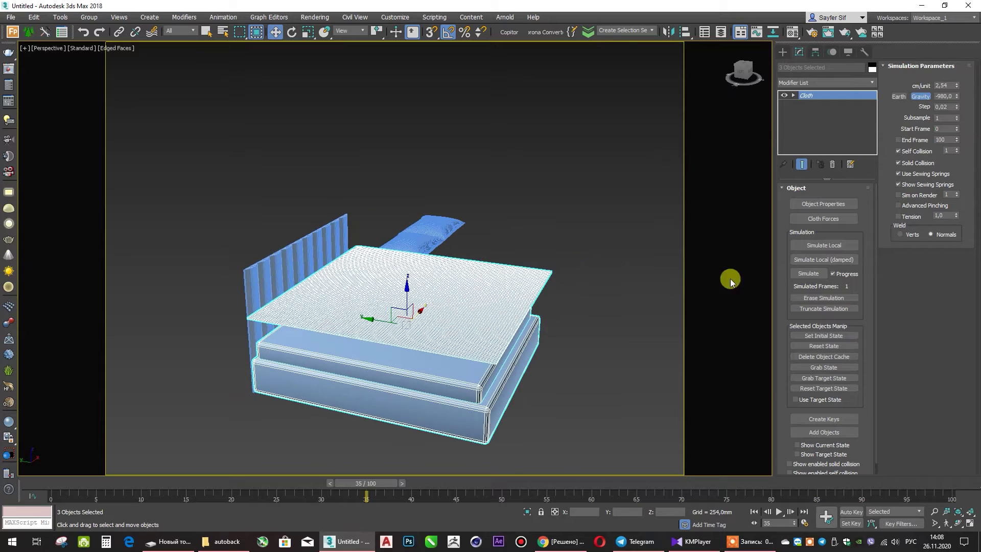
{"action": "left_click", "coordinate": [808, 274]}
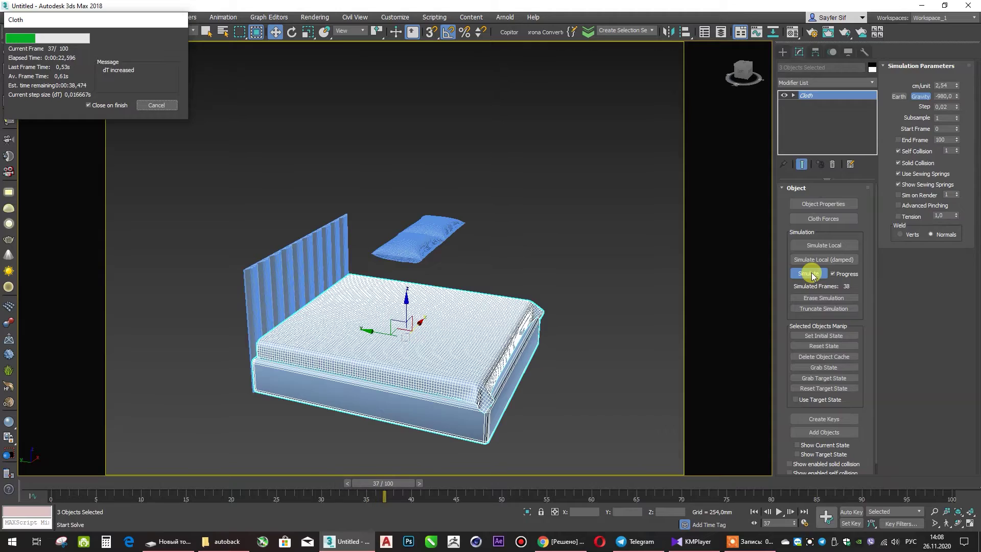
{"action": "left_click", "coordinate": [156, 105]}
Step: Orbit around the draped sheet and select it
{"action": "scroll", "coordinate": [497, 395], "scroll_direction": "up", "scroll_amount": 5}
{"action": "middle_click_drag", "start_coordinate": [467, 374], "coordinate": [428, 333], "text": "alt"}
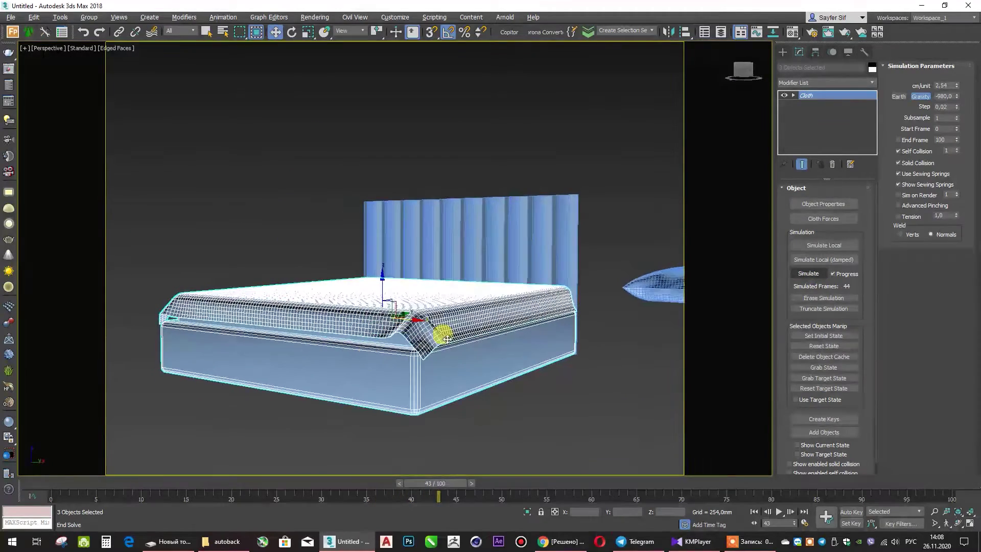
{"action": "scroll", "coordinate": [434, 337], "scroll_direction": "up", "scroll_amount": 8}
{"action": "scroll", "coordinate": [447, 338], "scroll_direction": "down", "scroll_amount": 5}
{"action": "scroll", "coordinate": [433, 322], "scroll_direction": "down", "scroll_amount": 5}
{"action": "middle_click_drag", "start_coordinate": [504, 344], "coordinate": [373, 309], "text": "alt"}
{"action": "left_click", "coordinate": [368, 318]}
{"action": "right_click", "coordinate": [416, 324]}
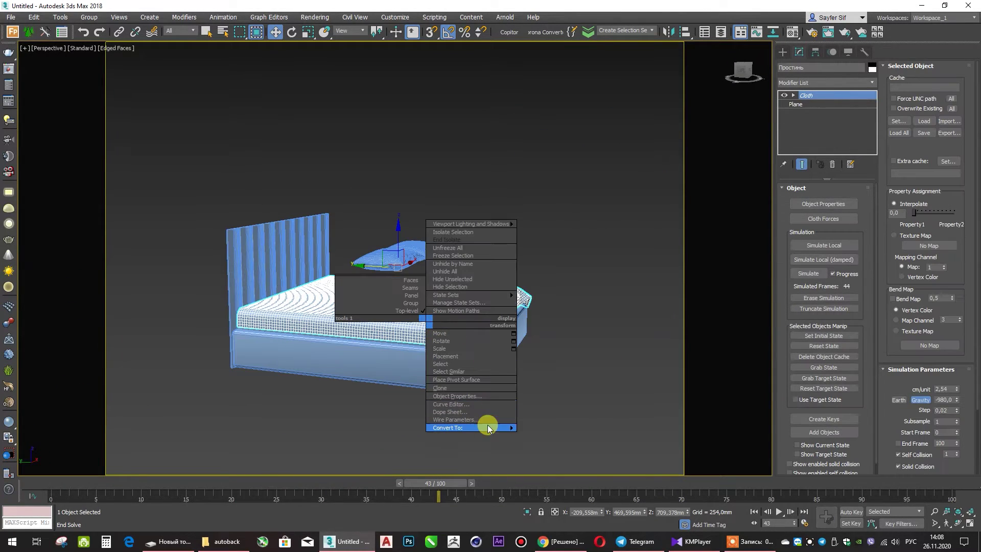
Step: Convert the sheet and the bed base to Editable Poly
{"action": "left_click", "coordinate": [541, 434]}
{"action": "left_click", "coordinate": [450, 357]}
{"action": "right_click", "coordinate": [454, 356]}
{"action": "left_click", "coordinate": [557, 474]}
Step: Convert the mattress to Editable Poly
{"action": "scroll", "coordinate": [478, 346], "scroll_direction": "up", "scroll_amount": 3}
{"action": "mouse_move", "coordinate": [477, 346]}
{"action": "middle_mouse_down", "text": "alt"}
{"action": "mouse_move", "coordinate": [412, 357]}
{"action": "mouse_move", "coordinate": [208, 230]}
{"action": "mouse_move", "coordinate": [166, 249]}
{"action": "middle_mouse_up", "text": "alt"}
{"action": "left_click", "coordinate": [165, 250]}
{"action": "right_click", "coordinate": [166, 250]}
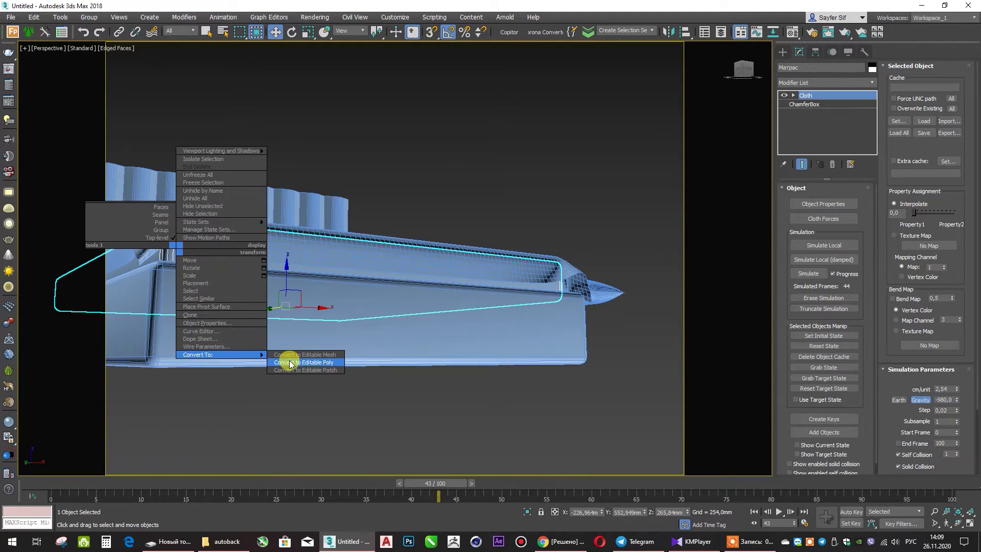
{"action": "left_click", "coordinate": [285, 361]}
Step: Select the two pillows and orbit to a higher view of the bed
{"action": "scroll", "coordinate": [300, 344], "scroll_direction": "down", "scroll_amount": 5}
{"action": "mouse_move", "coordinate": [300, 344]}
{"action": "middle_mouse_down", "text": "alt"}
{"action": "mouse_move", "coordinate": [335, 360]}
{"action": "mouse_move", "coordinate": [344, 306]}
{"action": "middle_mouse_up", "text": "alt"}
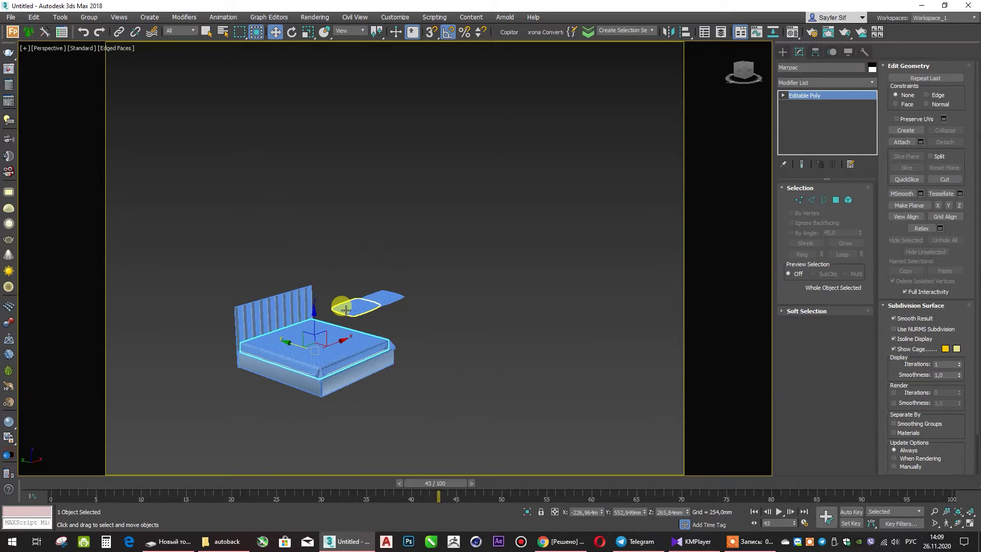
{"action": "left_click", "coordinate": [345, 306]}
{"action": "scroll", "coordinate": [348, 305], "scroll_direction": "up", "scroll_amount": 5}
{"action": "scroll", "coordinate": [362, 323], "scroll_direction": "down", "scroll_amount": 5}
{"action": "mouse_move", "coordinate": [329, 351]}
{"action": "middle_mouse_down", "text": "alt"}
{"action": "mouse_move", "coordinate": [377, 332]}
{"action": "mouse_move", "coordinate": [321, 391]}
{"action": "middle_mouse_up", "text": "alt"}
{"action": "scroll", "coordinate": [321, 391], "scroll_direction": "down", "scroll_amount": 3}
{"action": "mouse_move", "coordinate": [381, 339]}
{"action": "middle_mouse_down", "text": "alt"}
{"action": "mouse_move", "coordinate": [328, 390]}
{"action": "mouse_move", "coordinate": [377, 353]}
{"action": "middle_mouse_up", "text": "alt"}
{"action": "scroll", "coordinate": [378, 356], "scroll_direction": "up", "scroll_amount": 4}
{"action": "mouse_move", "coordinate": [351, 383]}
{"action": "middle_mouse_down", "text": "alt"}
{"action": "mouse_move", "coordinate": [401, 280]}
{"action": "mouse_move", "coordinate": [415, 285]}
{"action": "mouse_move", "coordinate": [360, 309]}
{"action": "mouse_move", "coordinate": [322, 292]}
{"action": "mouse_move", "coordinate": [377, 284]}
{"action": "mouse_move", "coordinate": [340, 281]}
{"action": "mouse_move", "coordinate": [547, 340]}
{"action": "mouse_move", "coordinate": [518, 340]}
{"action": "middle_mouse_up", "text": "alt"}
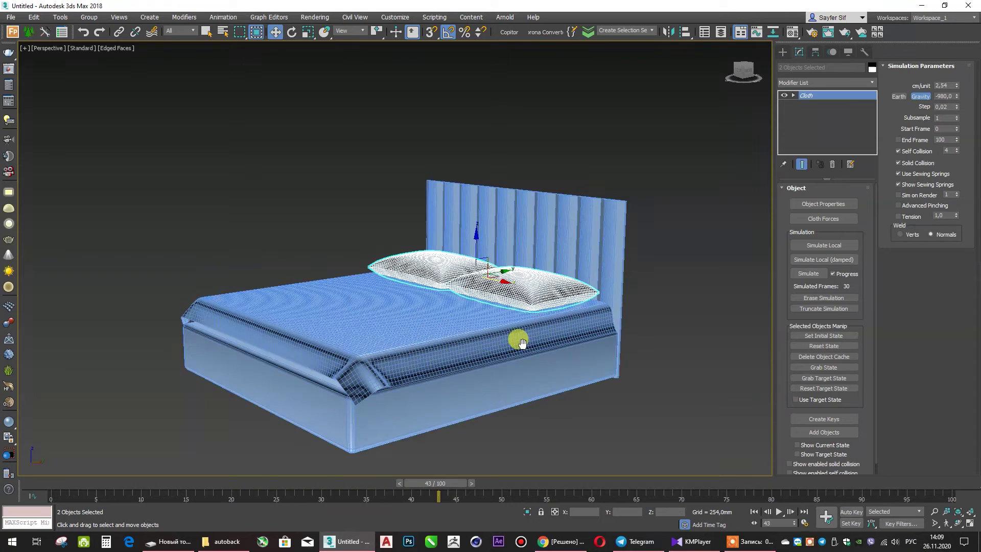
Step: Draw a box covering the whole bed in Top view
{"action": "key", "text": "t"}
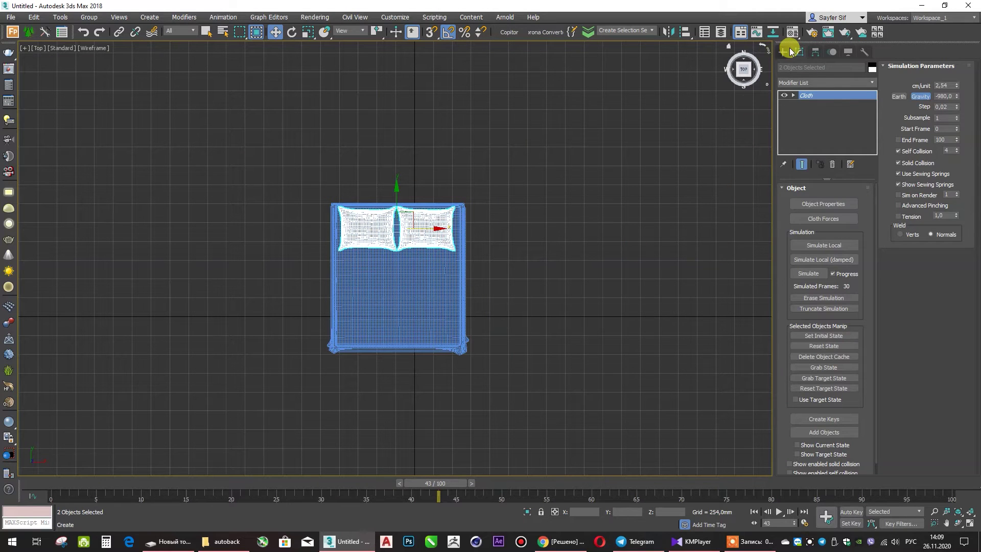
{"action": "left_click", "coordinate": [783, 51]}
{"action": "left_click", "coordinate": [434, 280]}
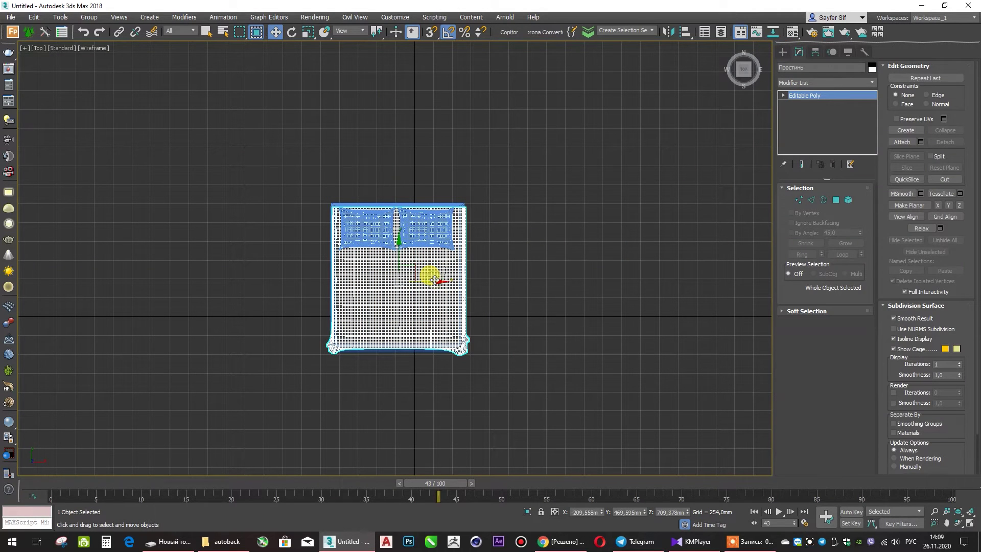
{"action": "left_click", "coordinate": [782, 51]}
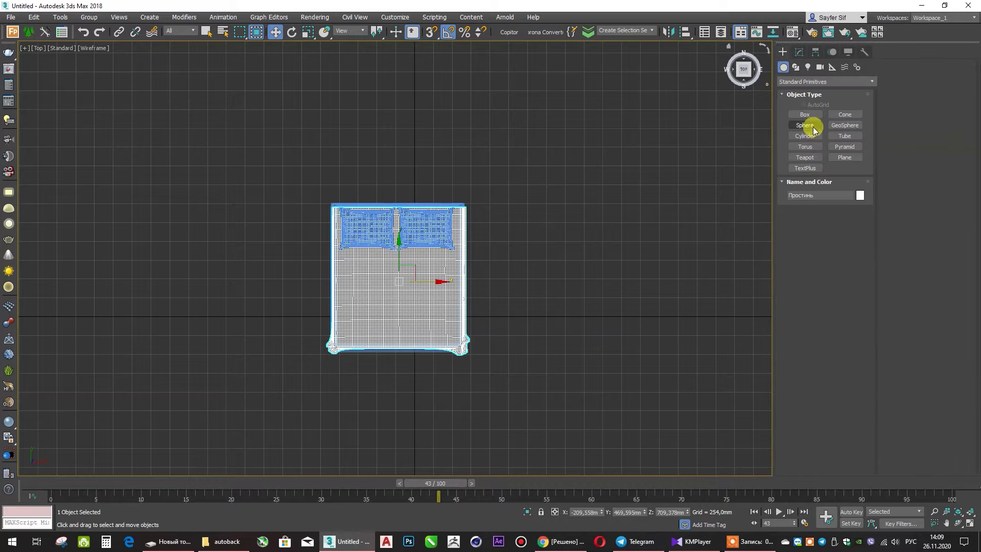
{"action": "left_click", "coordinate": [805, 114]}
{"action": "mouse_move", "coordinate": [319, 220]}
{"action": "left_mouse_down"}
{"action": "mouse_move", "coordinate": [478, 333]}
{"action": "mouse_move", "coordinate": [480, 374]}
{"action": "left_mouse_up"}
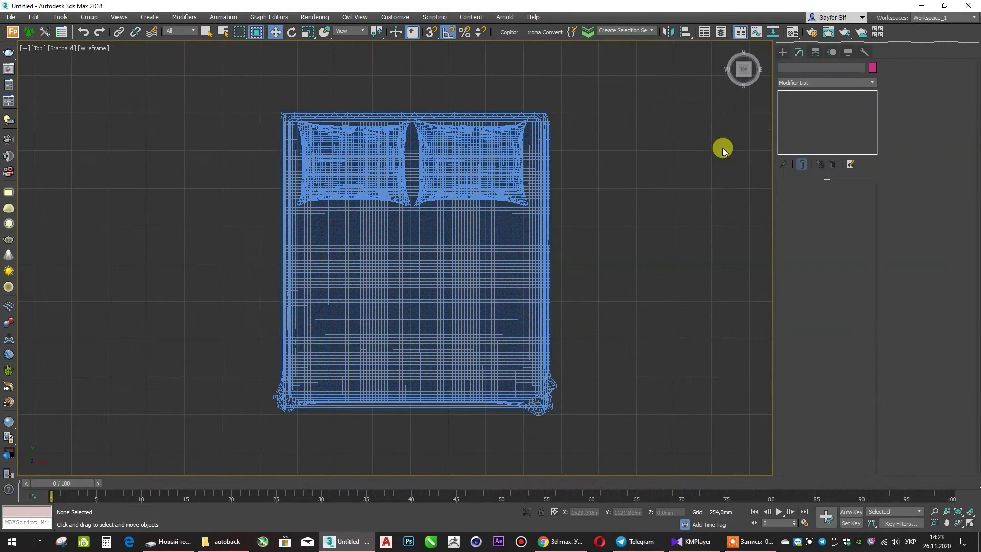
{"action": "mouse_move", "coordinate": [264, 148]}
{"action": "left_mouse_down"}
{"action": "mouse_move", "coordinate": [576, 430]}
{"action": "mouse_move", "coordinate": [569, 419]}
{"action": "left_mouse_up"}
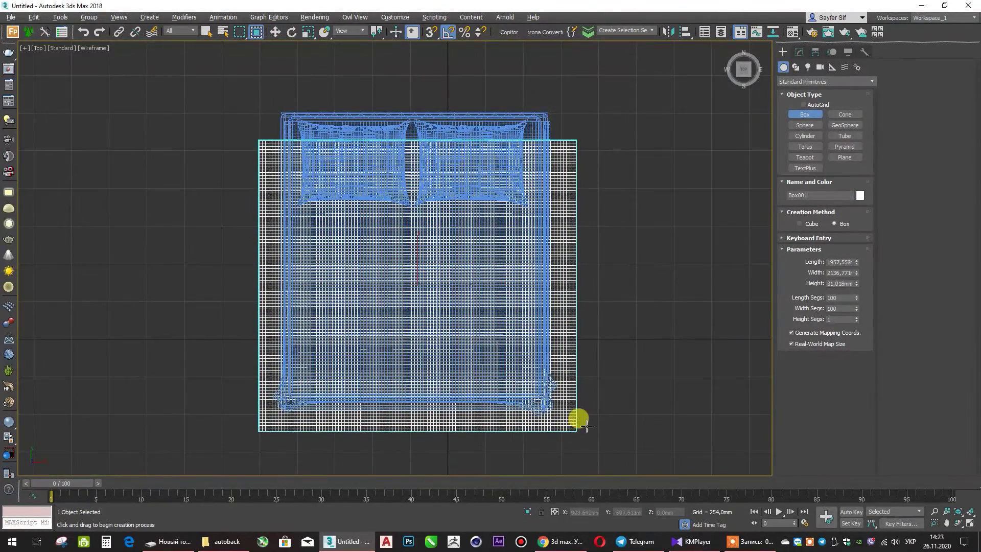
Step: Set the box to 2000 × 2000 mm, 1 mm high, with 1 length and width segment
{"action": "left_click", "coordinate": [605, 403]}
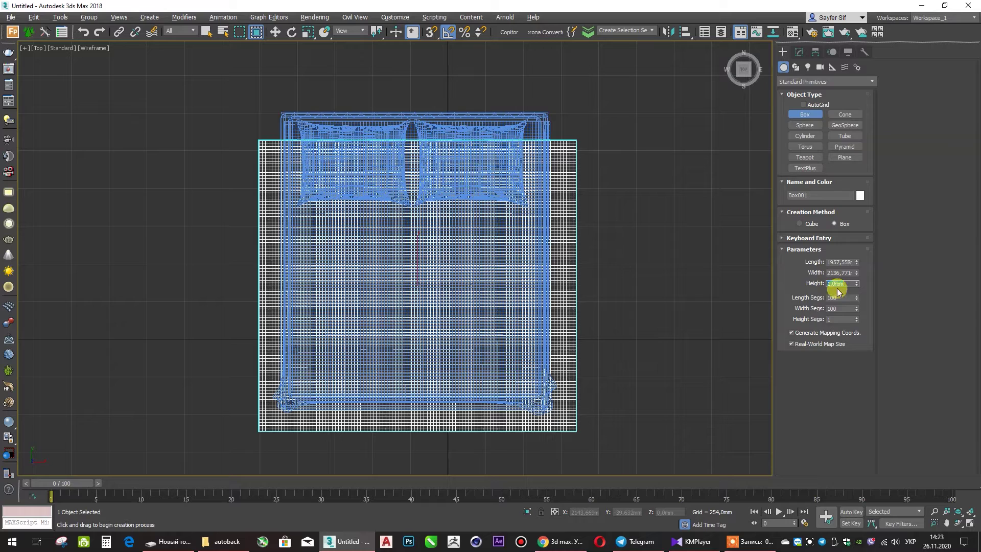
{"action": "left_click", "coordinate": [847, 273]}
{"action": "type", "text": "2000"}
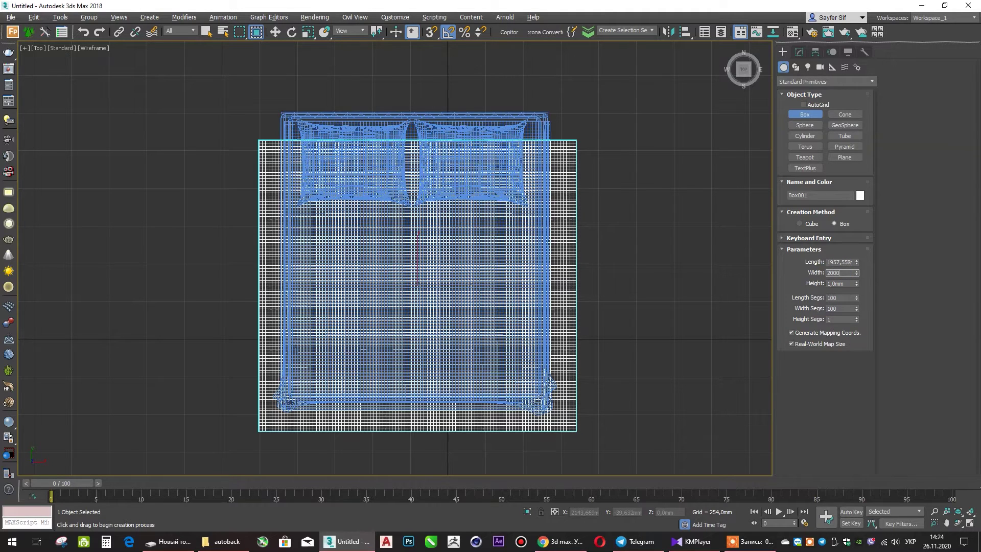
{"action": "type", "text": "2000"}
{"action": "key", "text": "Return"}
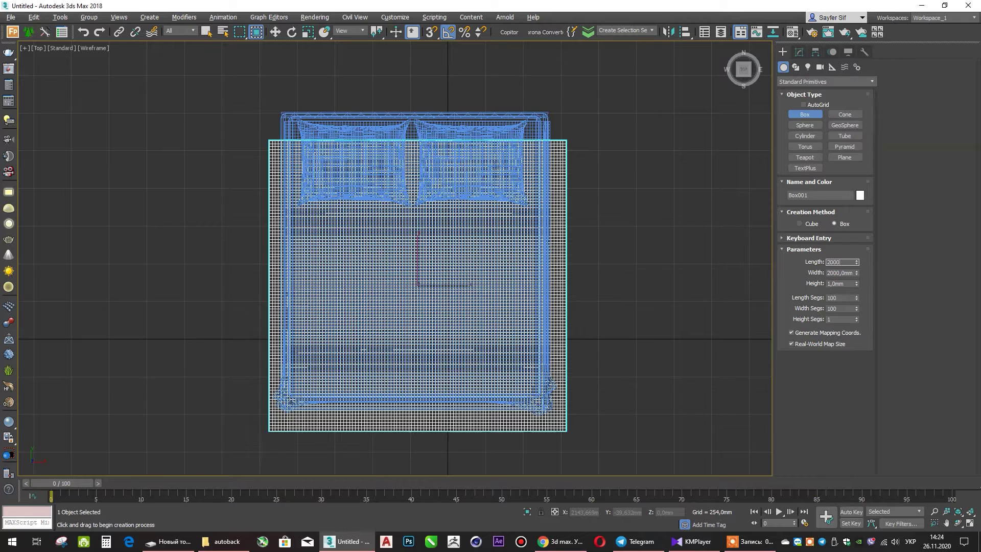
{"action": "key", "text": "Return"}
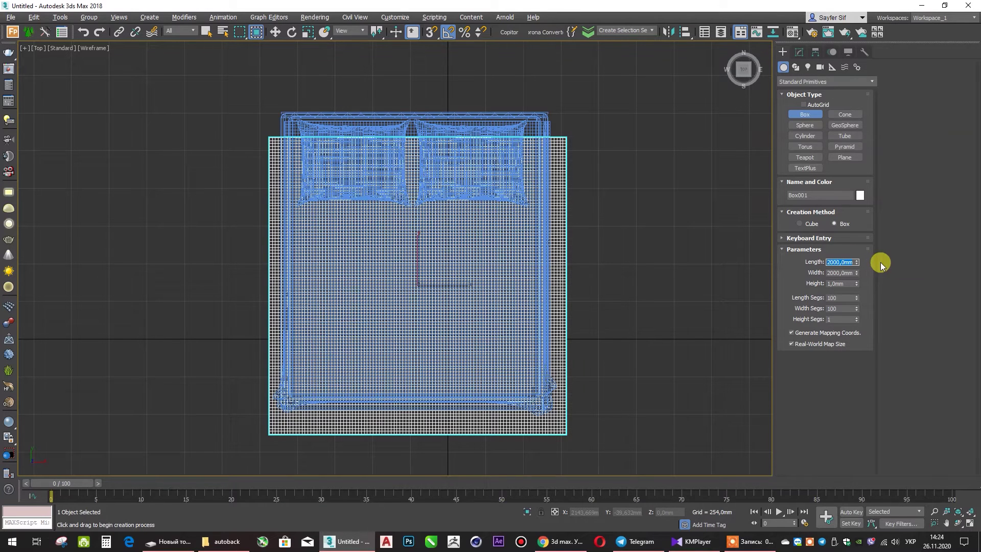
{"action": "double_click", "coordinate": [841, 297]}
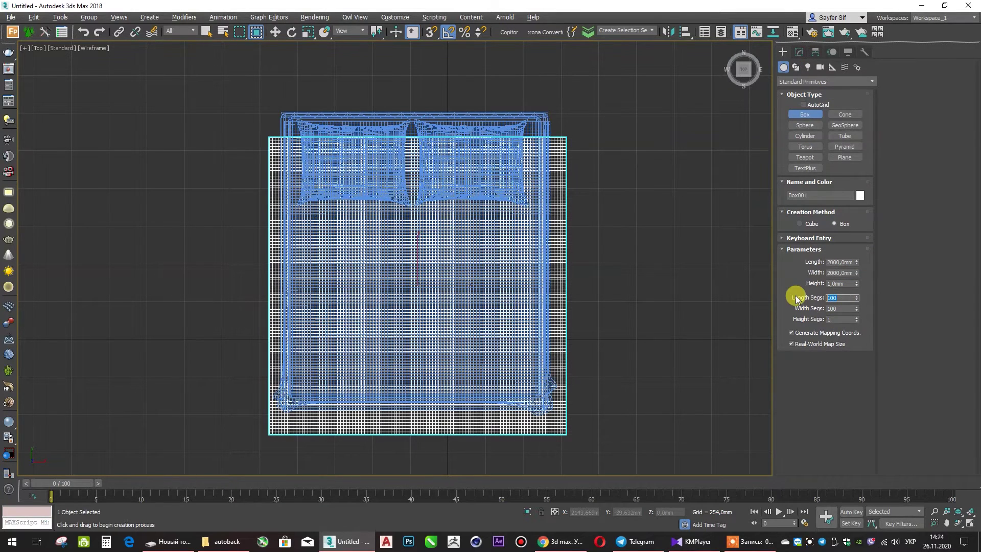
{"action": "type", "text": "1"}
{"action": "key", "text": "Tab"}
{"action": "key", "text": "Return"}
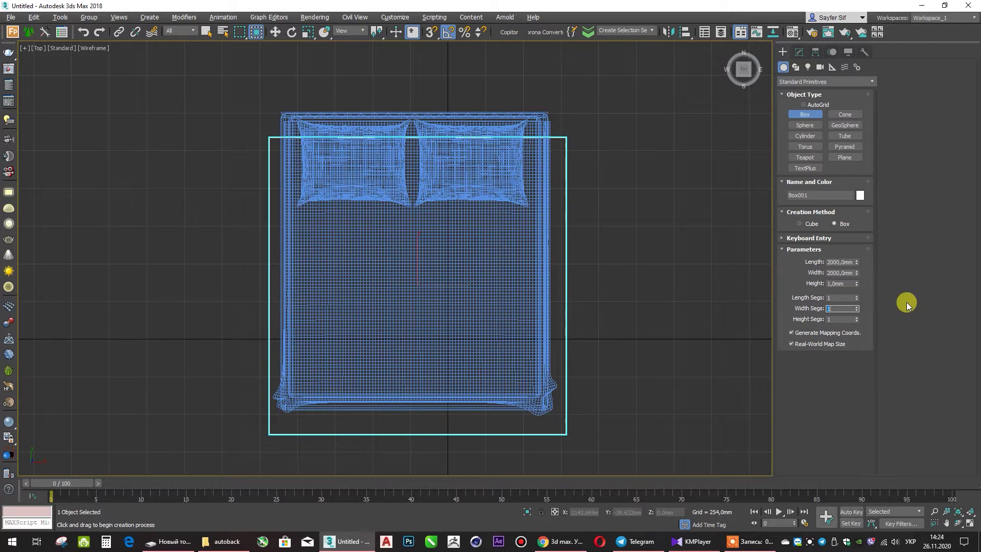
Step: Browse the Modifier List for the box
{"action": "left_click", "coordinate": [799, 51]}
{"action": "left_click", "coordinate": [851, 80]}
{"action": "scroll", "coordinate": [820, 452], "scroll_direction": "down", "scroll_amount": 5}
{"action": "scroll", "coordinate": [819, 452], "scroll_direction": "down", "scroll_amount": 3}
{"action": "scroll", "coordinate": [819, 452], "scroll_direction": "down", "scroll_amount": 3}
{"action": "scroll", "coordinate": [819, 452], "scroll_direction": "down", "scroll_amount": 1}
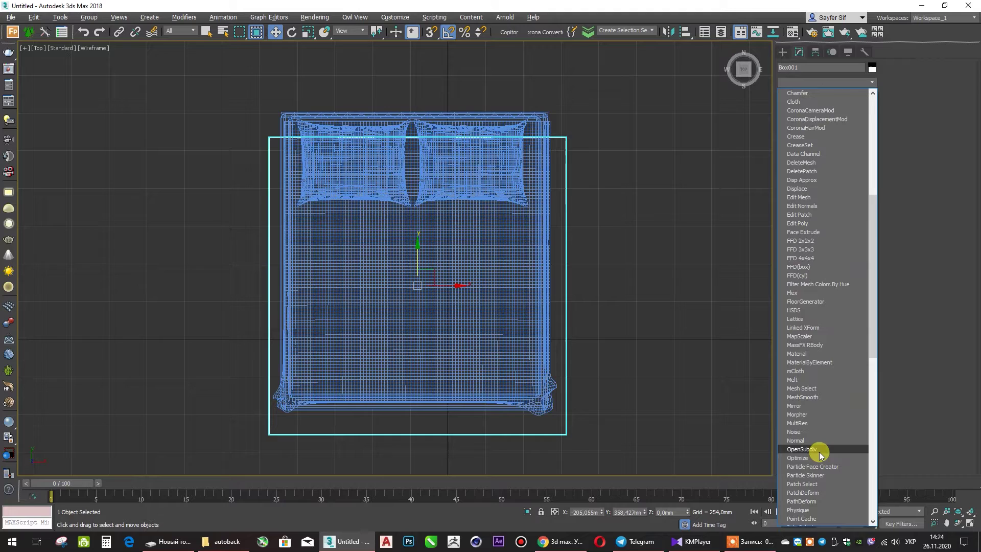
{"action": "scroll", "coordinate": [820, 451], "scroll_direction": "up", "scroll_amount": 1}
{"action": "scroll", "coordinate": [820, 452], "scroll_direction": "up", "scroll_amount": 1}
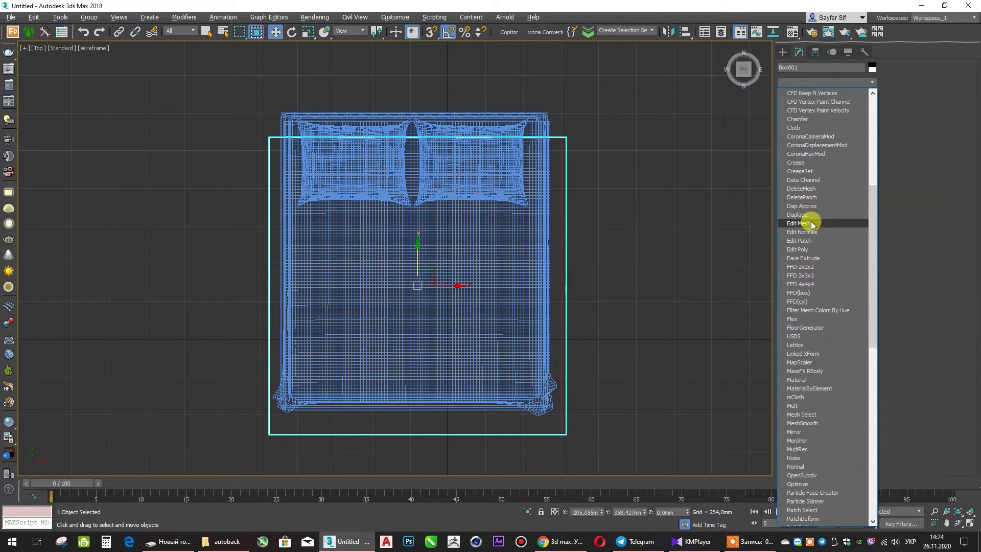
Step: Add an Edit Poly modifier and lift the flat box above the bed
{"action": "left_click", "coordinate": [816, 249]}
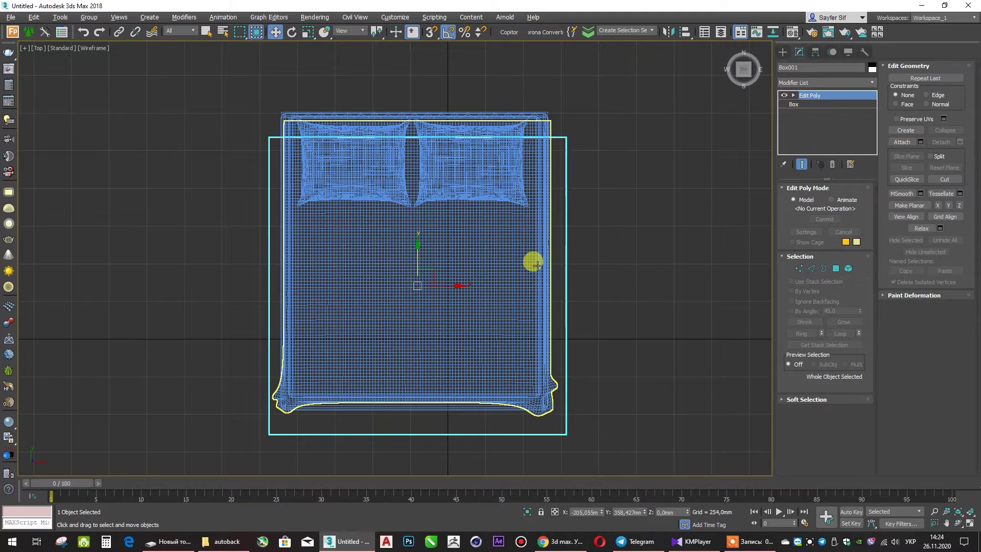
{"action": "key", "text": "l"}
{"action": "left_click_drag", "start_coordinate": [389, 311], "coordinate": [397, 148]}
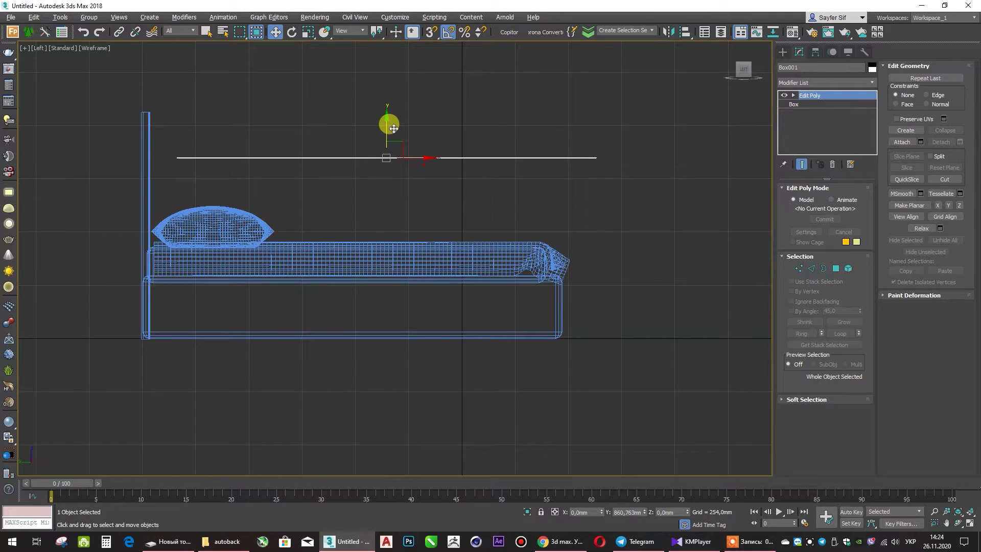
{"action": "key", "text": "p"}
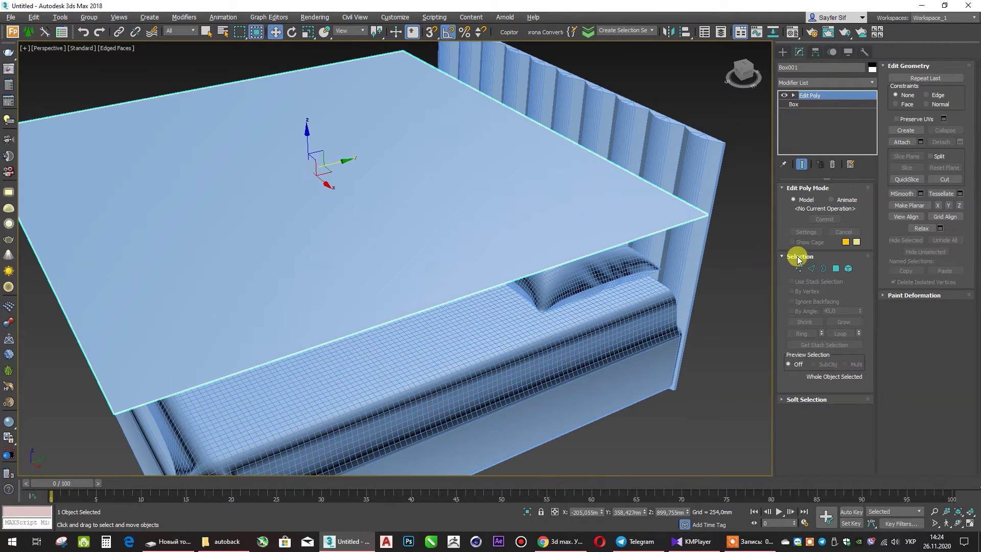
Step: Select the box's top polygon at Polygon level
{"action": "left_click", "coordinate": [836, 268]}
{"action": "left_click", "coordinate": [528, 234]}
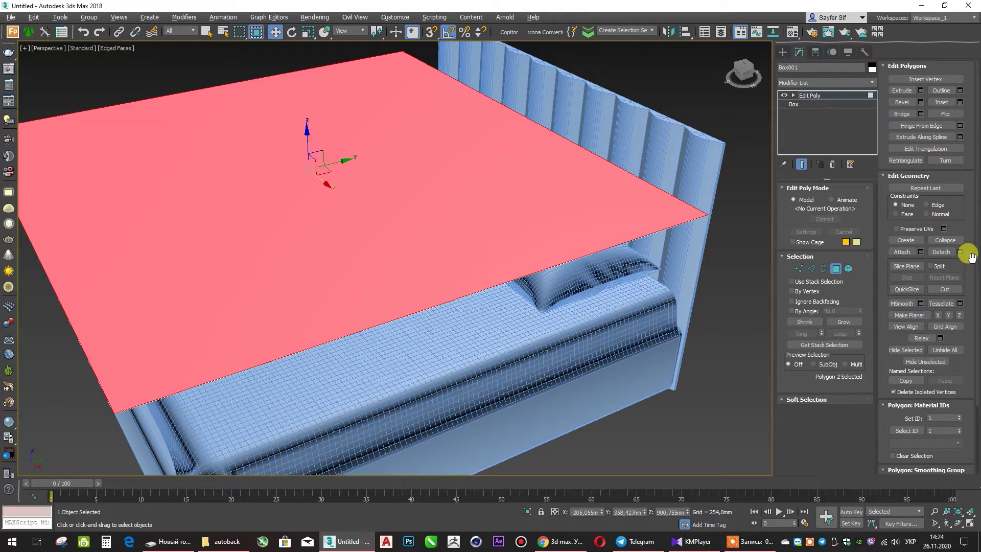
{"action": "scroll", "coordinate": [969, 231], "scroll_direction": "down", "scroll_amount": 3}
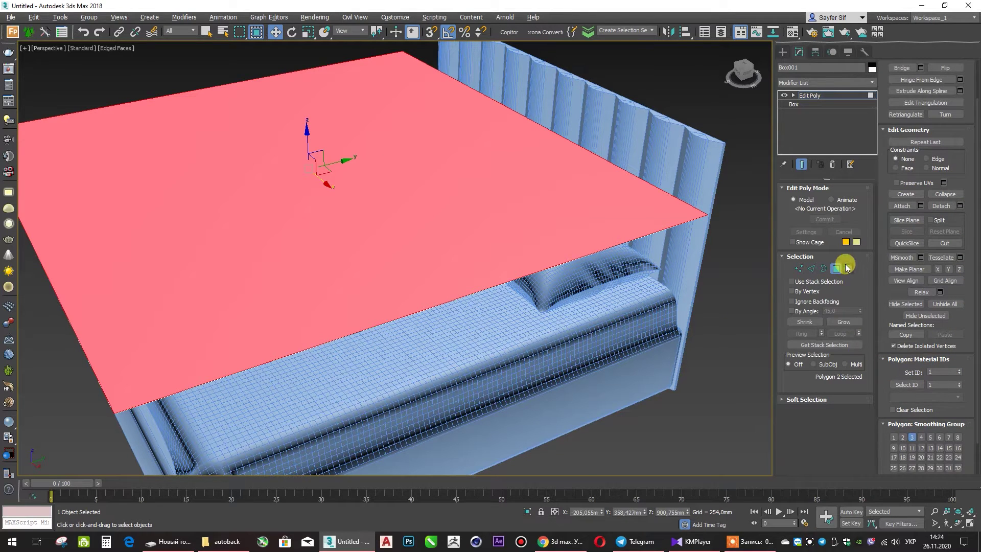
{"action": "left_click", "coordinate": [848, 268]}
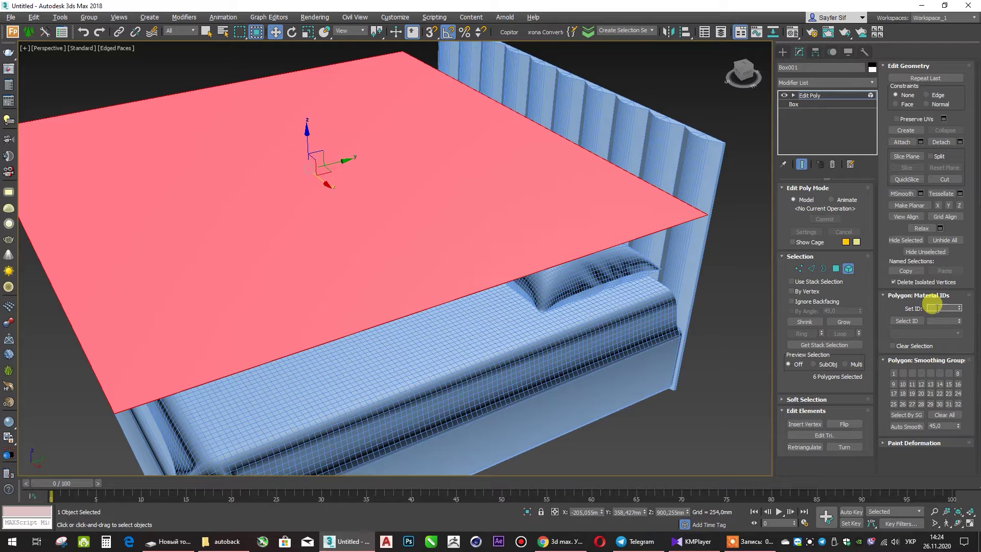
Step: Orbit around the plane and show its Box parameters, accepting the topology warning
{"action": "left_click", "coordinate": [835, 270]}
{"action": "mouse_move", "coordinate": [585, 276]}
{"action": "middle_mouse_down", "text": "alt"}
{"action": "mouse_move", "coordinate": [569, 259]}
{"action": "mouse_move", "coordinate": [543, 158]}
{"action": "middle_mouse_up", "text": "alt"}
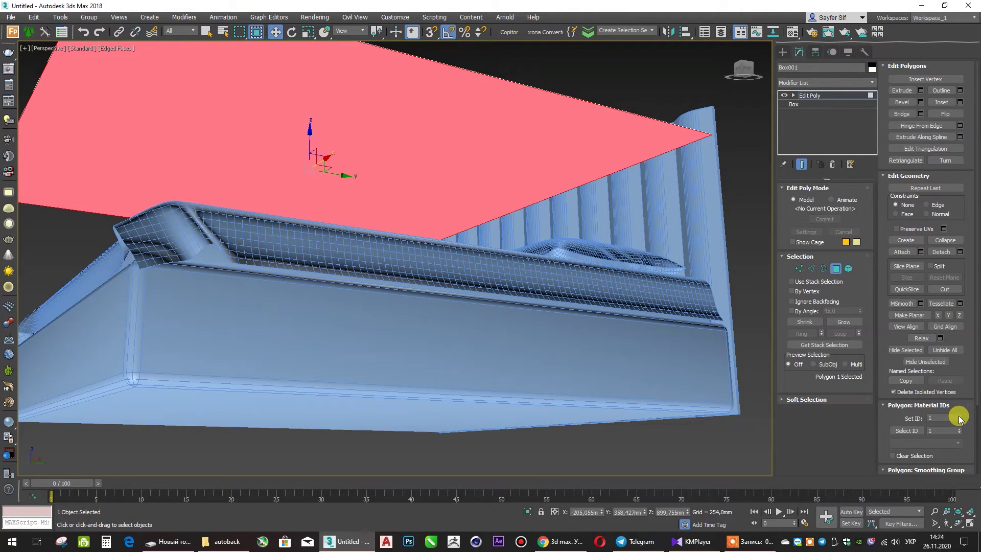
{"action": "middle_click_drag", "start_coordinate": [630, 158], "coordinate": [656, 204], "text": "alt"}
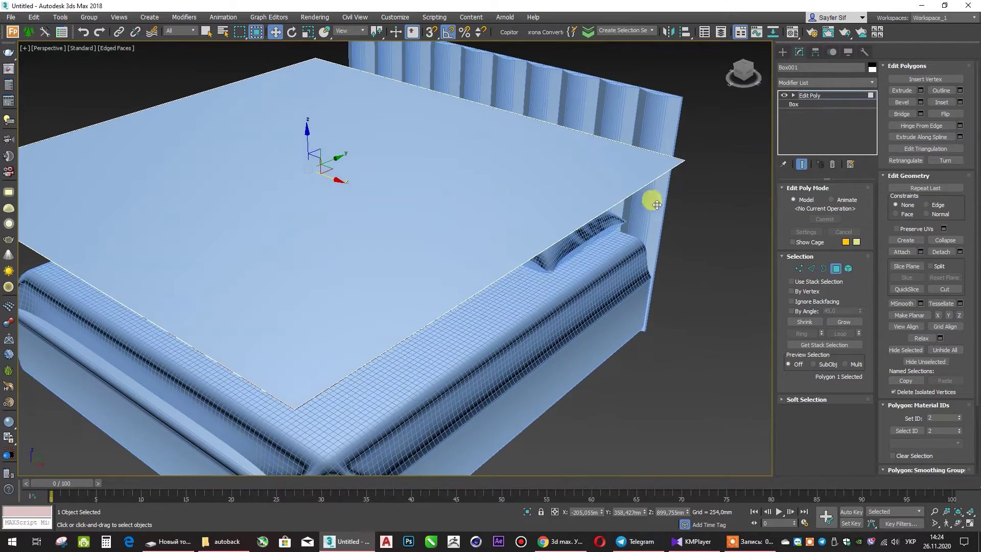
{"action": "left_click", "coordinate": [820, 104]}
{"action": "left_click", "coordinate": [534, 302]}
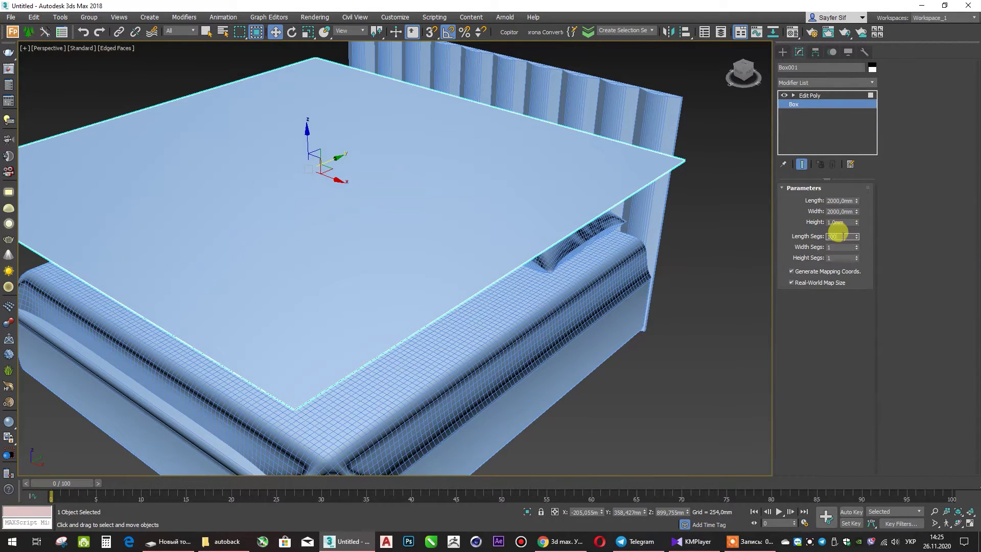
Step: Set Length Segs and Width Segs to 100 and return to Edit Poly
{"action": "key", "text": "Tab"}
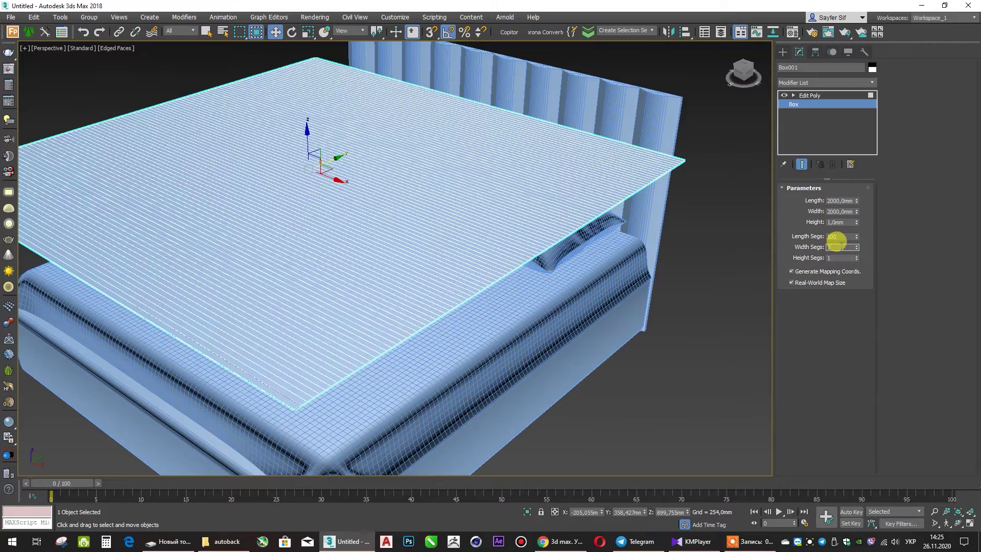
{"action": "type", "text": "00"}
{"action": "key", "text": "Return"}
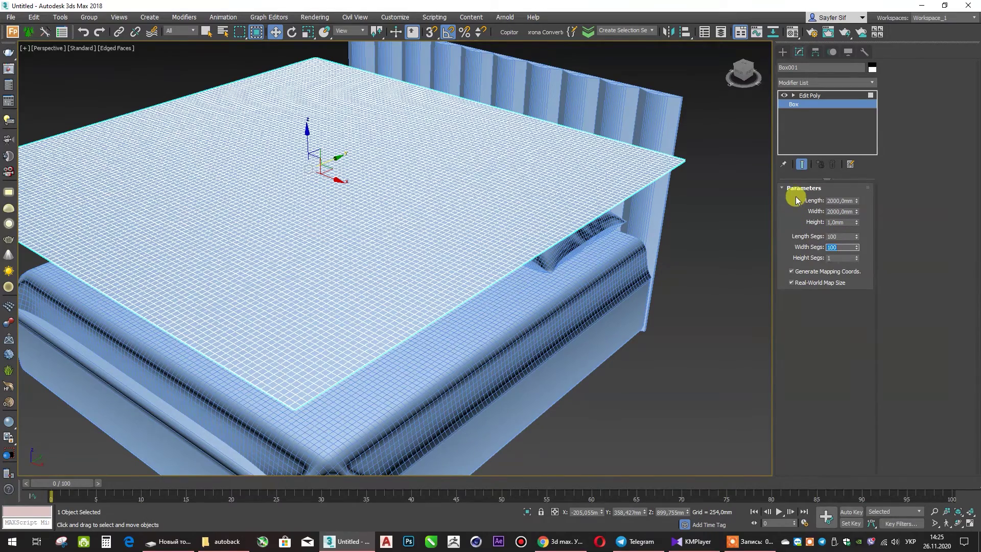
{"action": "left_click", "coordinate": [804, 93]}
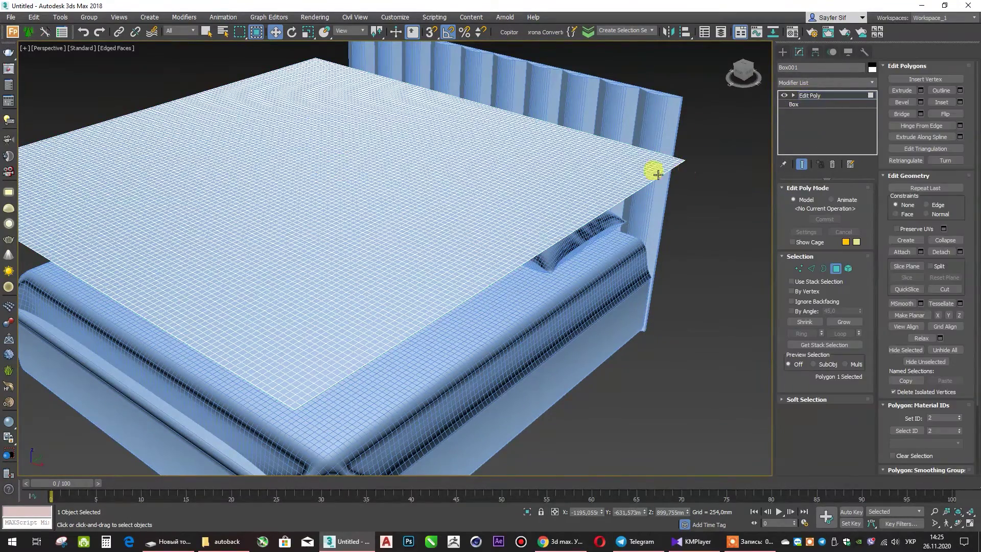
{"action": "scroll", "coordinate": [625, 176], "scroll_direction": "up", "scroll_amount": 2}
Step: Inspect the subdivided plane's polygons from below and above, then clear the selection
{"action": "left_click", "coordinate": [591, 210]}
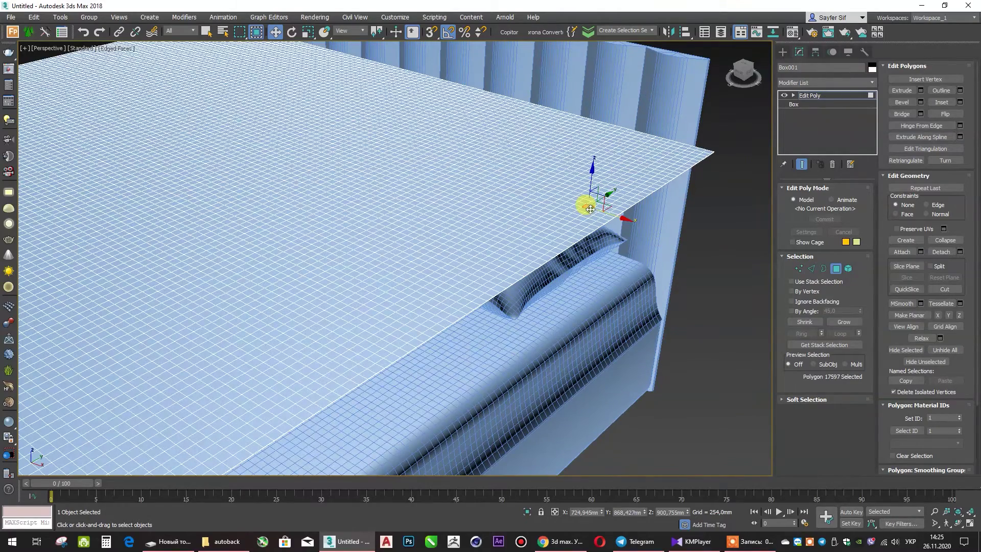
{"action": "middle_click_drag", "start_coordinate": [600, 221], "coordinate": [585, 160], "text": "alt"}
{"action": "left_click", "coordinate": [574, 215]}
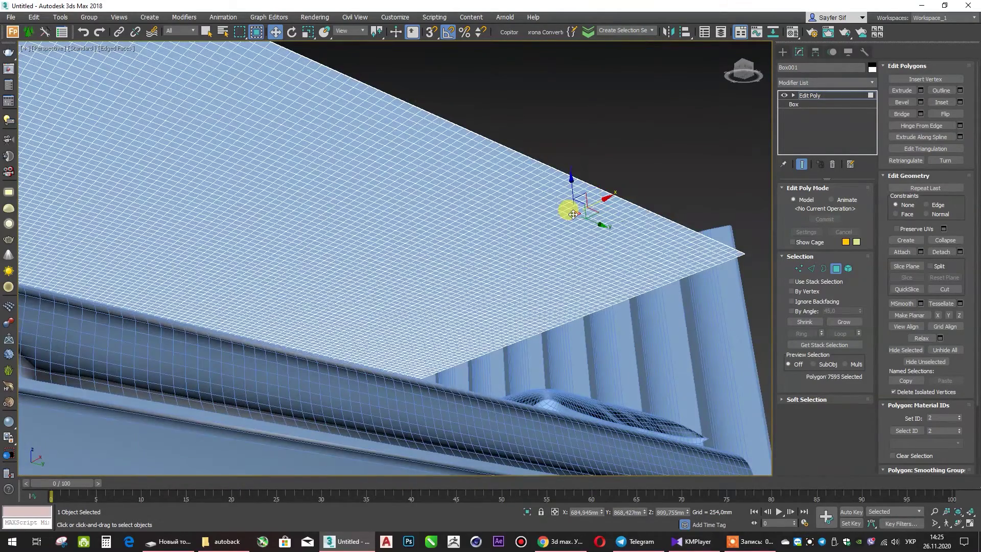
{"action": "mouse_move", "coordinate": [574, 215]}
{"action": "middle_mouse_down", "text": "alt"}
{"action": "mouse_move", "coordinate": [566, 210]}
{"action": "mouse_move", "coordinate": [598, 265]}
{"action": "mouse_move", "coordinate": [636, 272]}
{"action": "middle_mouse_up", "text": "alt"}
{"action": "left_click", "coordinate": [635, 272]}
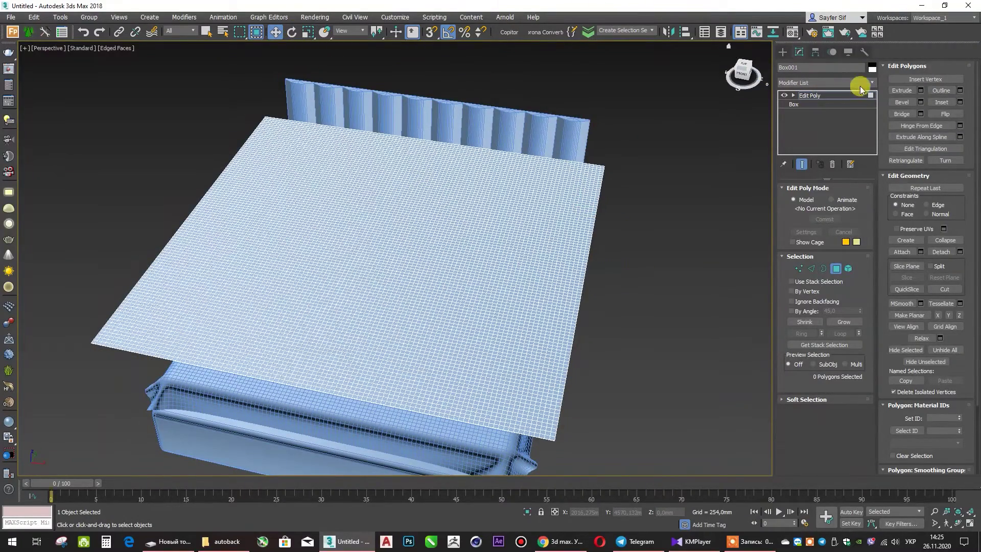
{"action": "left_click", "coordinate": [872, 79]}
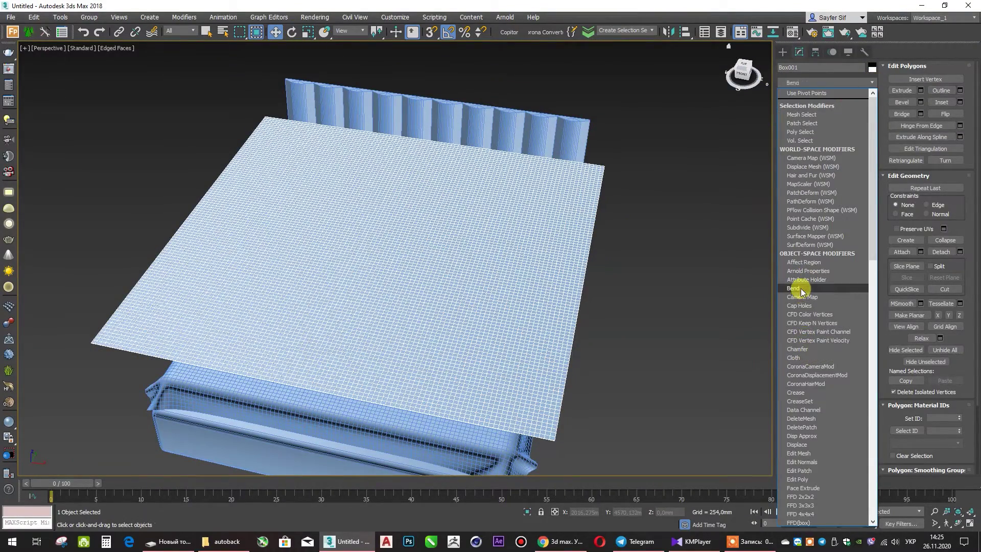
Step: Add a Bend on the X axis, Limit Effect with 130 mm upper limit, angle about -179°
{"action": "left_click", "coordinate": [801, 288]}
{"action": "type", "text": "130,0mm"}
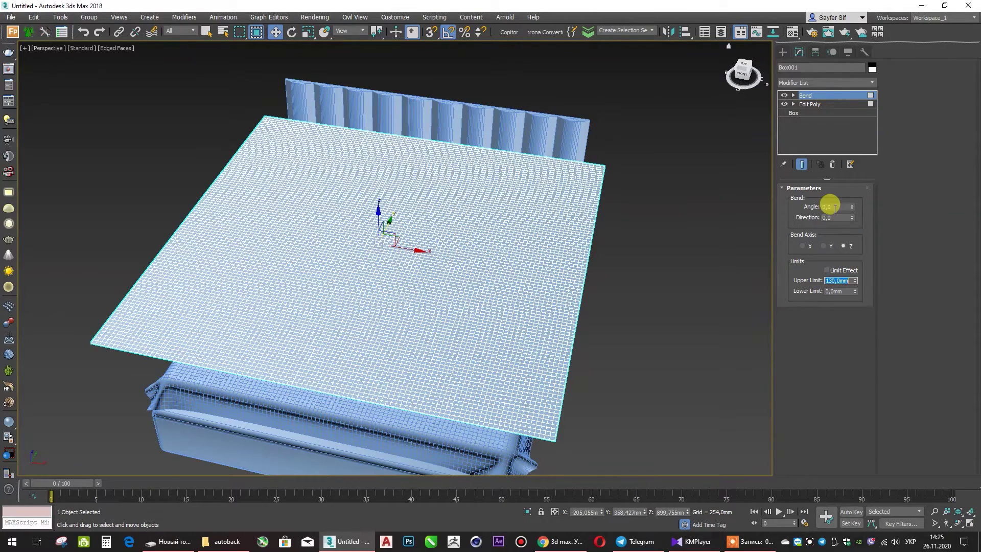
{"action": "left_click", "coordinate": [835, 206]}
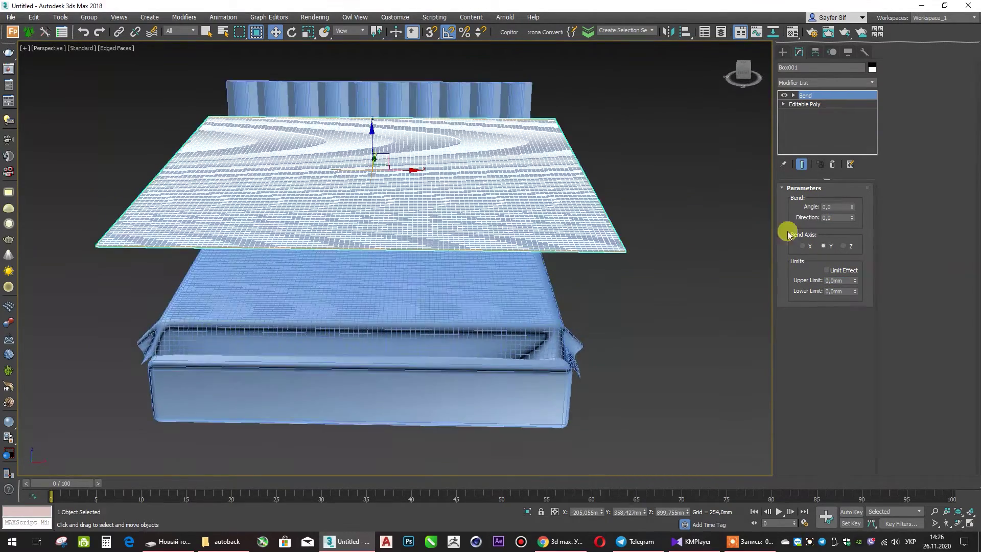
{"action": "left_click_drag", "start_coordinate": [853, 207], "coordinate": [848, 162]}
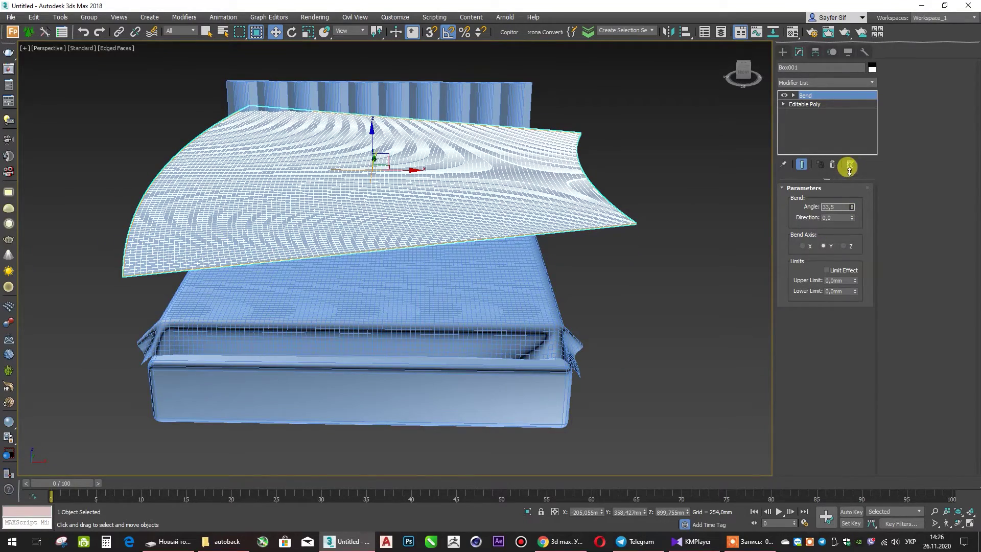
{"action": "left_click", "coordinate": [803, 247]}
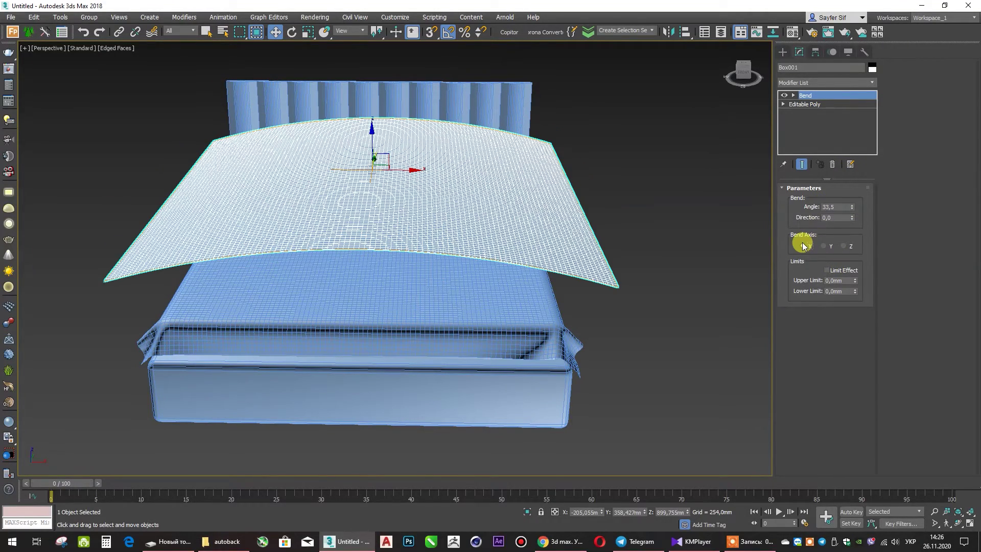
{"action": "left_click", "coordinate": [828, 270]}
{"action": "left_click", "coordinate": [831, 280]}
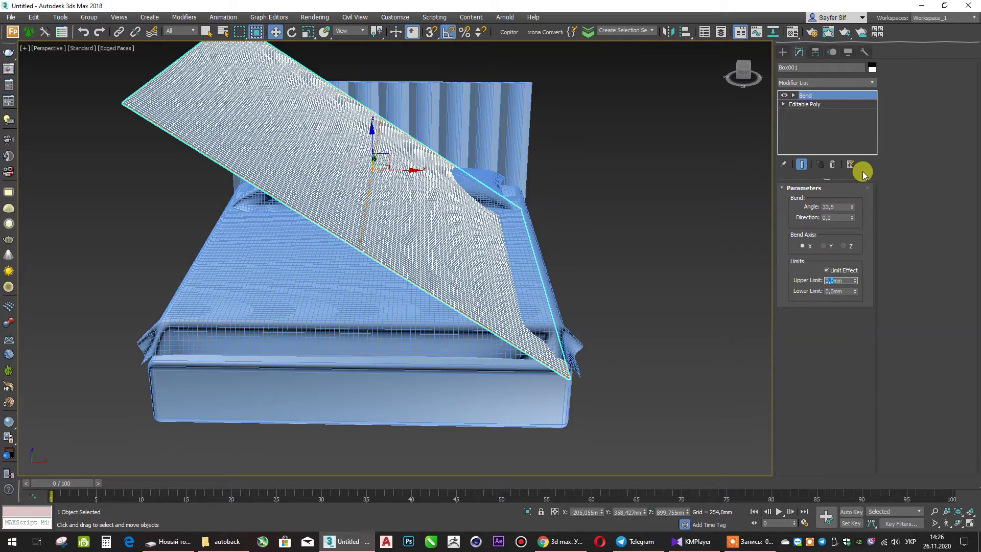
{"action": "type", "text": "13"}
{"action": "key", "text": "Return"}
{"action": "left_click", "coordinate": [465, 237]}
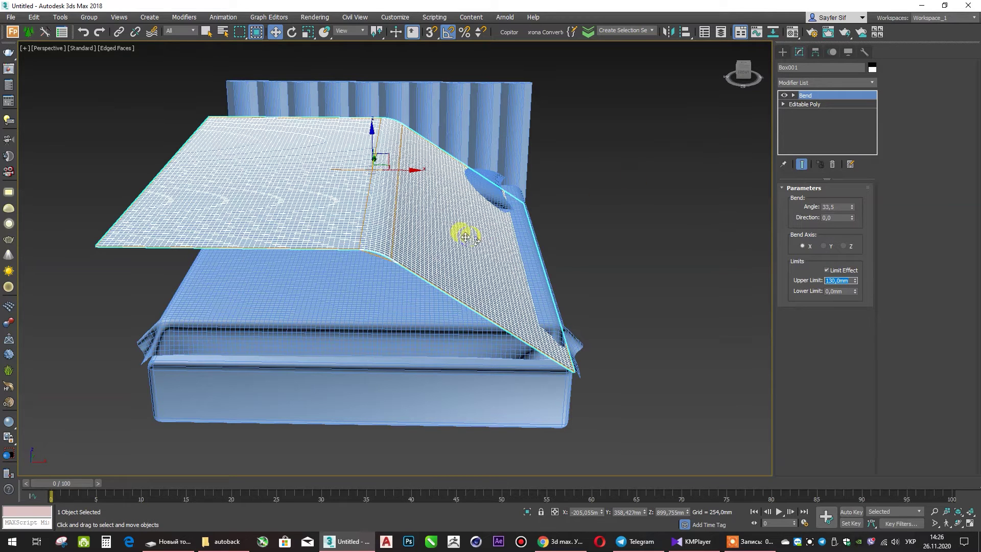
{"action": "mouse_move", "coordinate": [851, 206]}
{"action": "left_mouse_down"}
{"action": "mouse_move", "coordinate": [855, 56]}
{"action": "mouse_move", "coordinate": [891, 420]}
{"action": "left_mouse_up"}
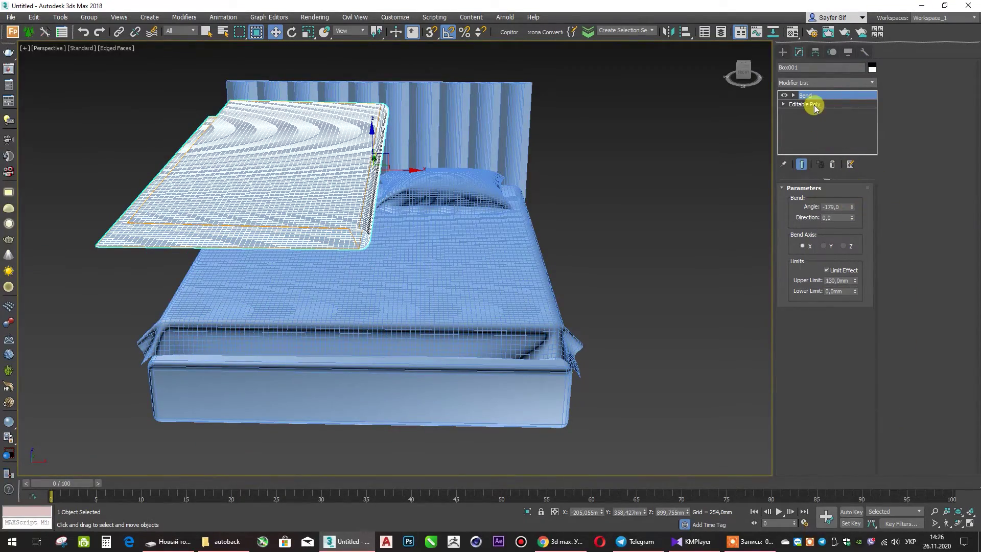
Step: Move the Bend gizmo and rotate it 15° so the fold runs diagonally
{"action": "left_click", "coordinate": [794, 96]}
{"action": "left_click", "coordinate": [811, 103]}
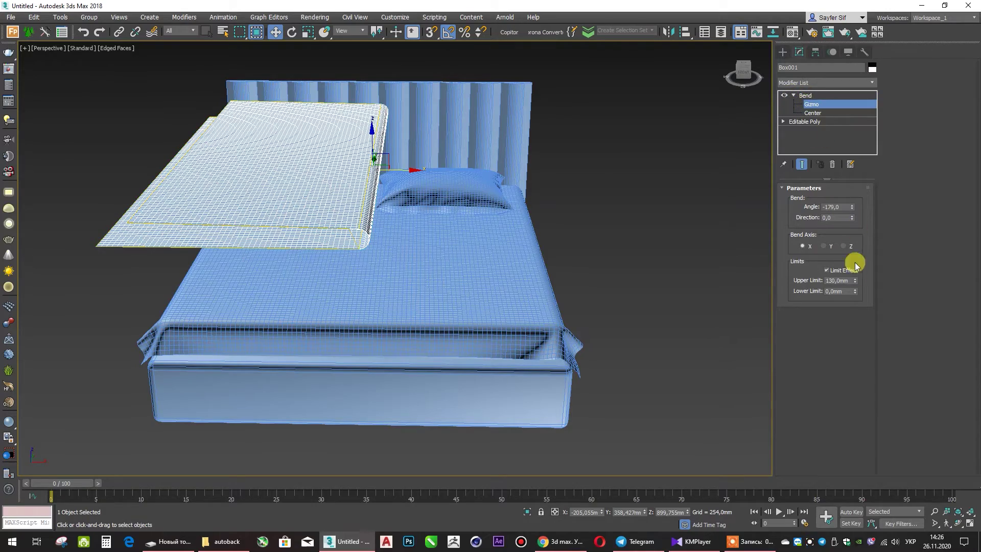
{"action": "left_click_drag", "start_coordinate": [396, 169], "coordinate": [519, 186]}
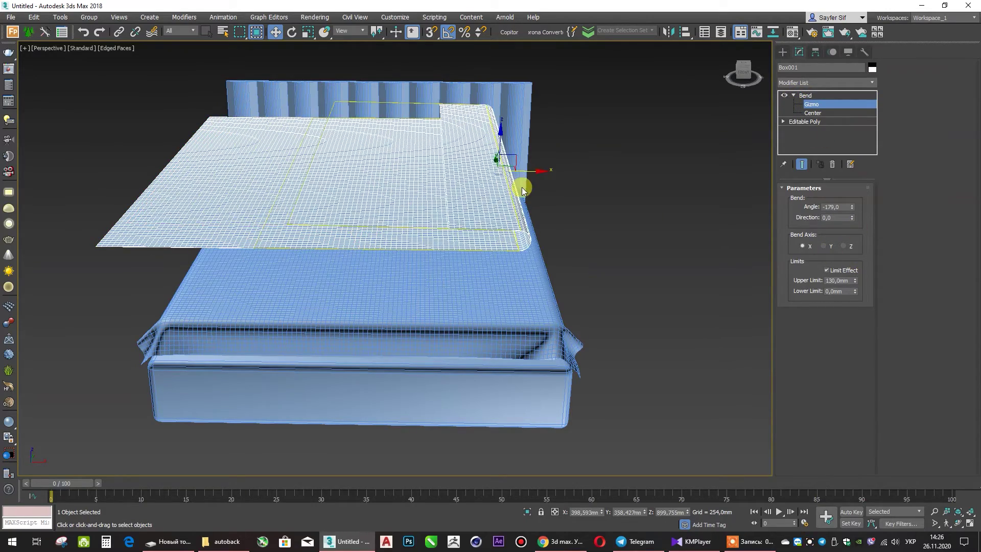
{"action": "middle_click_drag", "start_coordinate": [519, 186], "coordinate": [552, 250], "text": "alt"}
{"action": "left_click", "coordinate": [294, 33]}
{"action": "left_click_drag", "start_coordinate": [506, 193], "coordinate": [503, 204]}
{"action": "left_click", "coordinate": [279, 32]}
{"action": "mouse_move", "coordinate": [416, 219]}
{"action": "middle_mouse_down", "text": "alt"}
{"action": "mouse_move", "coordinate": [416, 168]}
{"action": "mouse_move", "coordinate": [444, 158]}
{"action": "mouse_move", "coordinate": [492, 167]}
{"action": "mouse_move", "coordinate": [438, 175]}
{"action": "mouse_move", "coordinate": [434, 191]}
{"action": "middle_mouse_up", "text": "alt"}
{"action": "left_click", "coordinate": [292, 32]}
{"action": "left_click_drag", "start_coordinate": [485, 195], "coordinate": [492, 198]}
{"action": "left_click", "coordinate": [275, 32]}
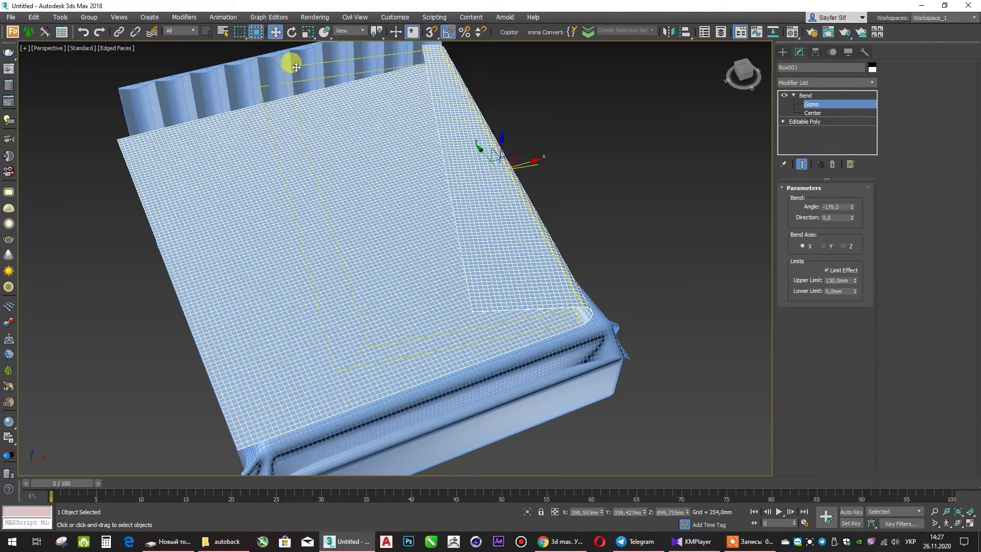
Step: Rotate the whole blanket -90° on Z and move it over the bed in Top view
{"action": "left_click", "coordinate": [797, 137]}
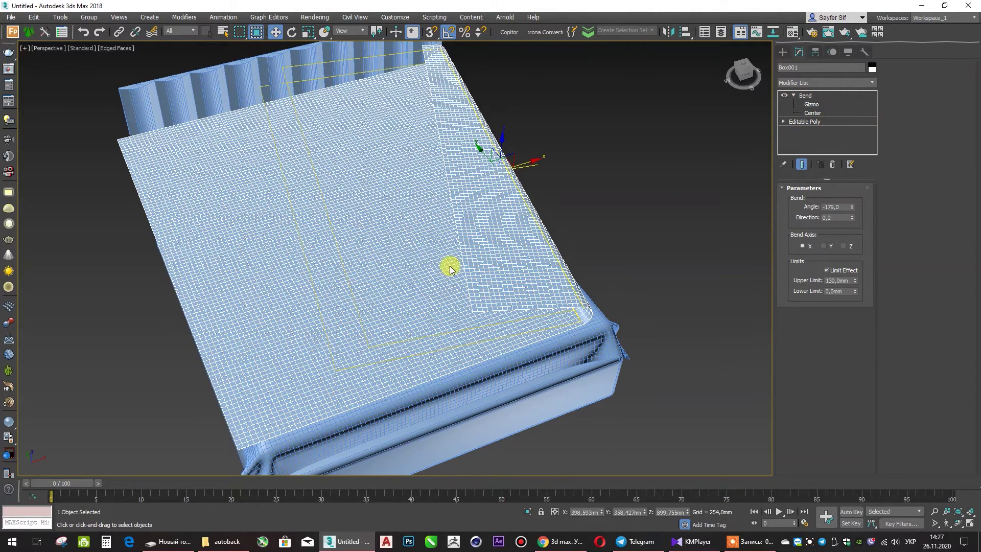
{"action": "left_click", "coordinate": [783, 53]}
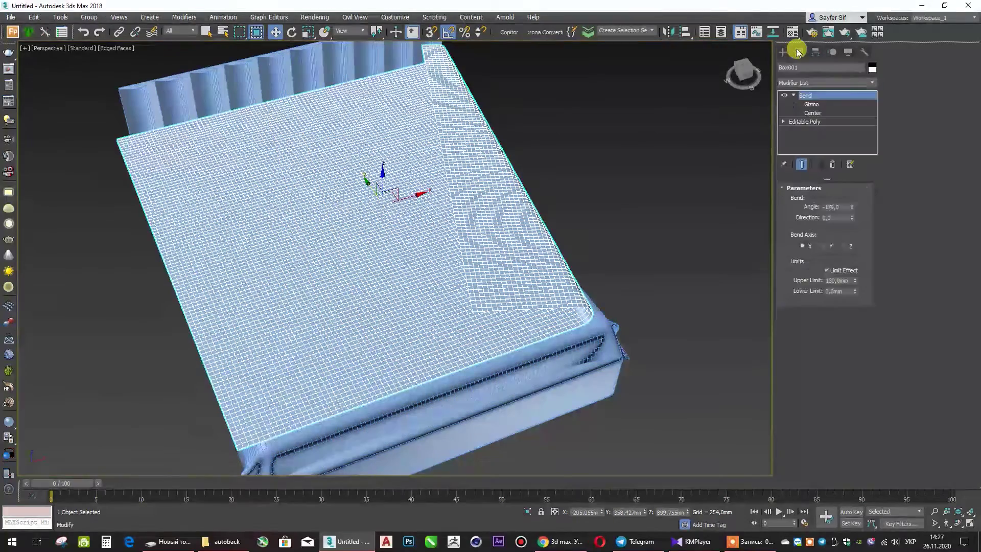
{"action": "left_click", "coordinate": [784, 53]}
{"action": "left_click", "coordinate": [292, 33]}
{"action": "left_click_drag", "start_coordinate": [383, 226], "coordinate": [427, 219]}
{"action": "left_click", "coordinate": [275, 32]}
{"action": "key", "text": "t"}
{"action": "mouse_move", "coordinate": [440, 276]}
{"action": "left_mouse_down"}
{"action": "mouse_move", "coordinate": [425, 256]}
{"action": "mouse_move", "coordinate": [450, 266]}
{"action": "mouse_move", "coordinate": [420, 241]}
{"action": "left_mouse_up"}
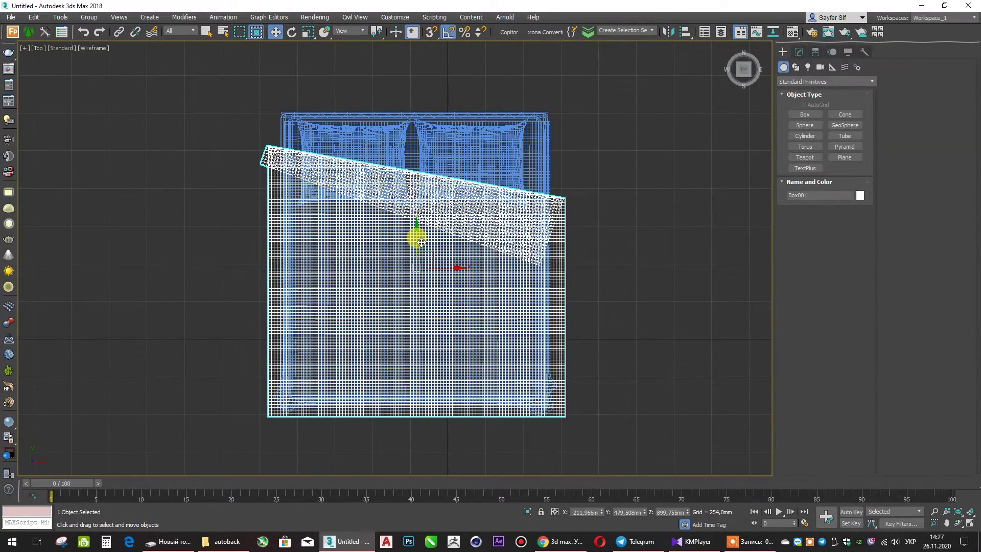
Step: Return to Perspective view, orbit around the bed and show the blanket's modifier stack
{"action": "key", "text": "p"}
{"action": "mouse_move", "coordinate": [418, 247]}
{"action": "middle_mouse_down", "text": "alt"}
{"action": "mouse_move", "coordinate": [441, 267]}
{"action": "mouse_move", "coordinate": [434, 278]}
{"action": "mouse_move", "coordinate": [347, 260]}
{"action": "mouse_move", "coordinate": [431, 251]}
{"action": "middle_mouse_up", "text": "alt"}
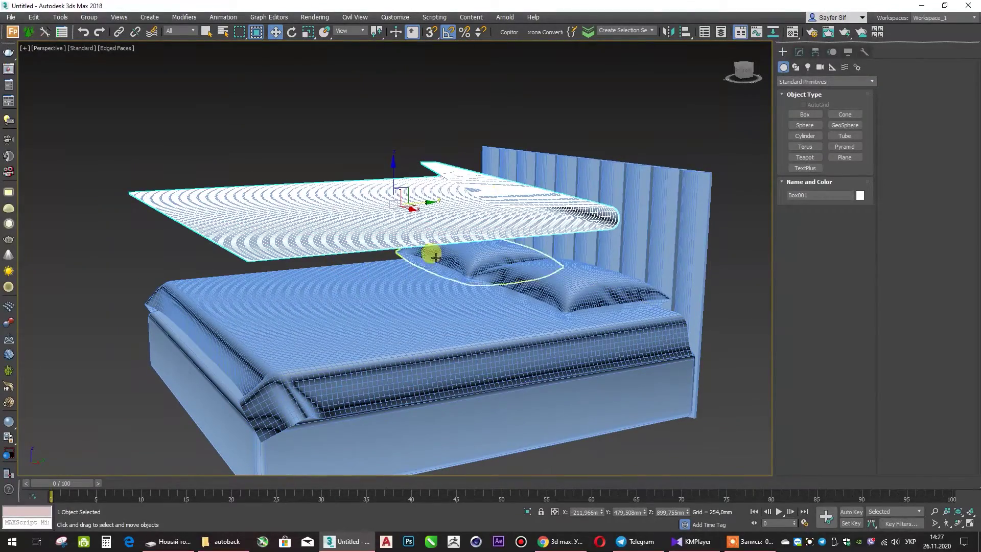
{"action": "left_click", "coordinate": [800, 52]}
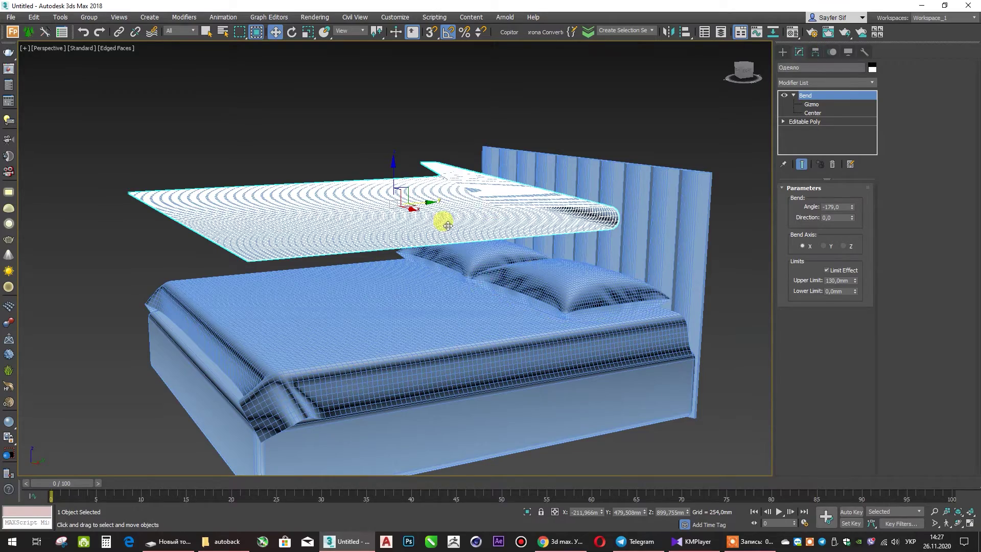
{"action": "middle_click_drag", "start_coordinate": [448, 225], "coordinate": [627, 231]}
{"action": "middle_click_drag", "start_coordinate": [540, 249], "coordinate": [564, 335], "text": "alt"}
Step: Select the sheet, pillows, mattress, bed base and blanket together as six objects
{"action": "left_click", "coordinate": [567, 341]}
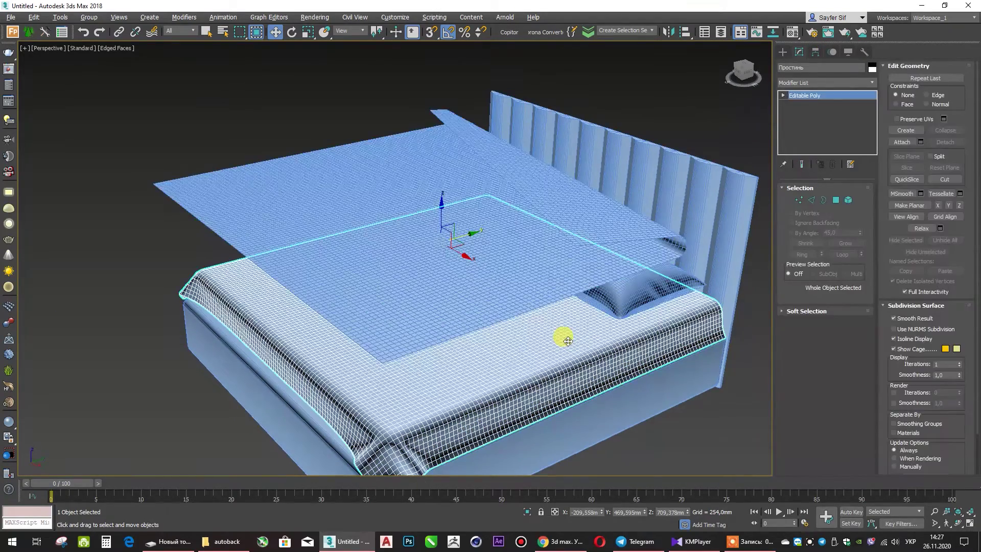
{"action": "left_click", "coordinate": [646, 316]}
{"action": "left_click", "coordinate": [646, 405]}
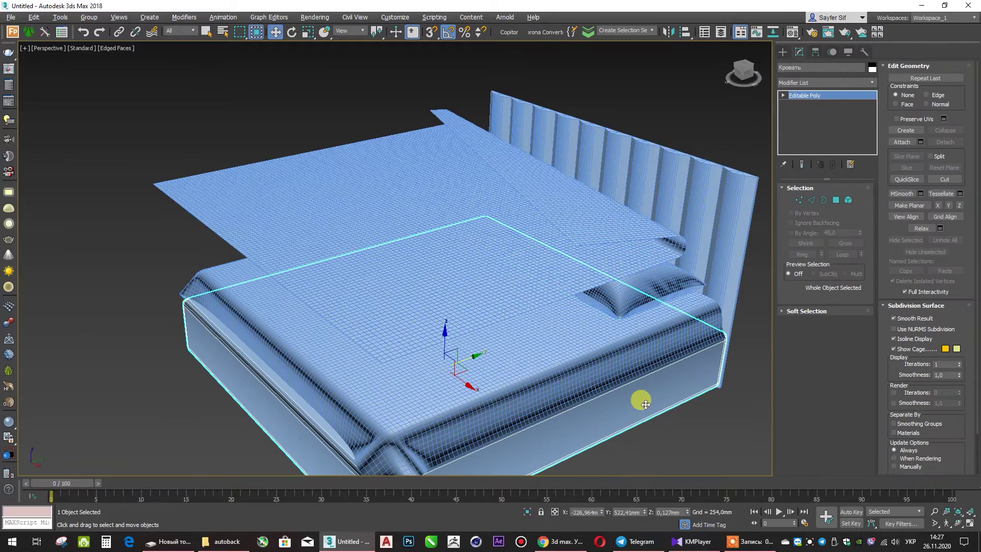
{"action": "left_click", "coordinate": [624, 291]}
{"action": "left_click", "coordinate": [587, 320], "text": "ctrl"}
{"action": "middle_click_drag", "start_coordinate": [587, 320], "coordinate": [517, 277], "text": "alt"}
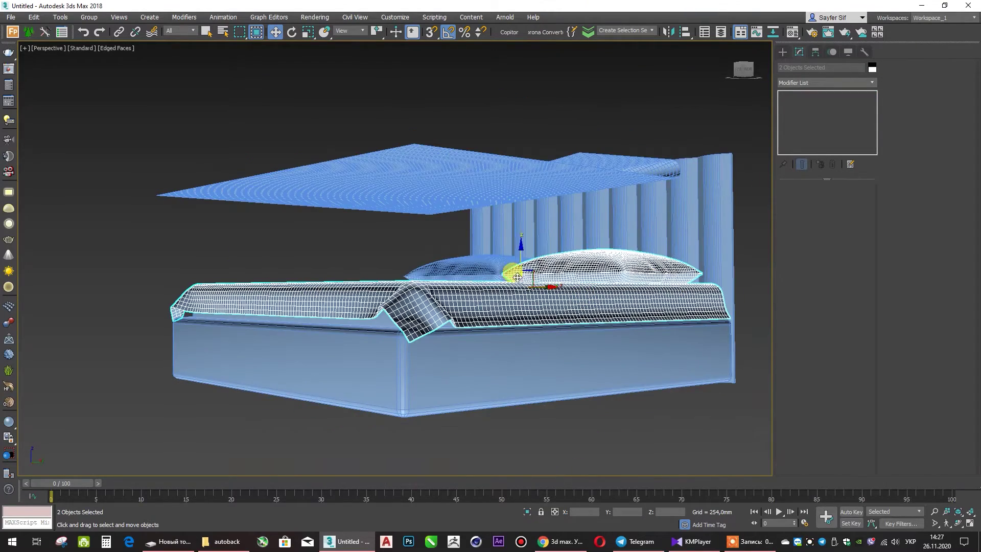
{"action": "left_click", "coordinate": [461, 344], "text": "ctrl"}
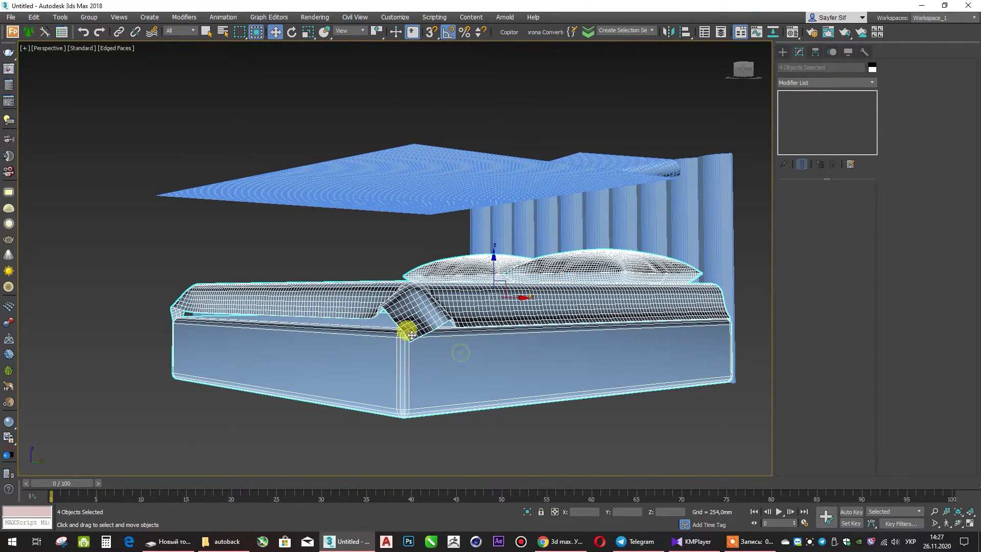
{"action": "left_click", "coordinate": [422, 204], "text": "ctrl"}
{"action": "middle_click_drag", "start_coordinate": [421, 192], "coordinate": [450, 235], "text": "alt"}
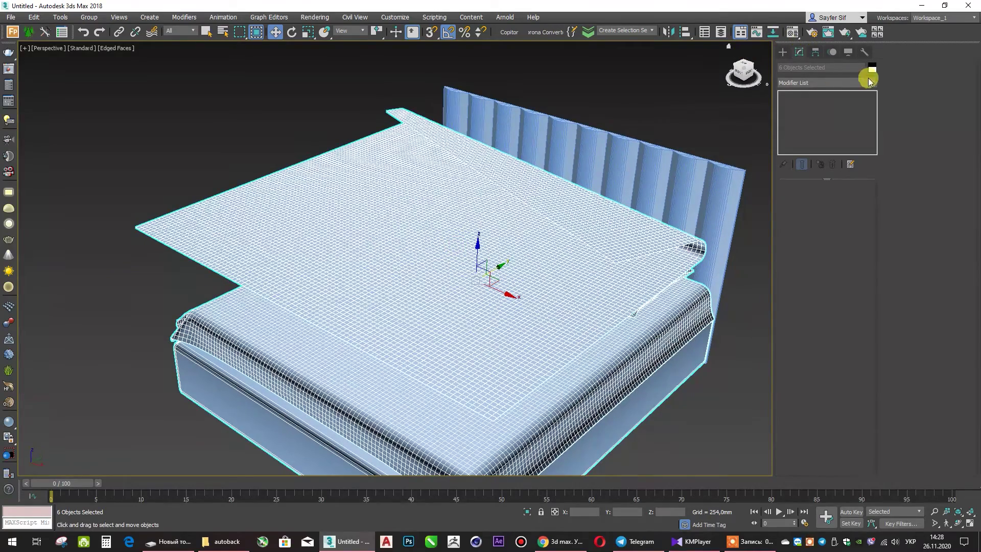
{"action": "left_click", "coordinate": [869, 82]}
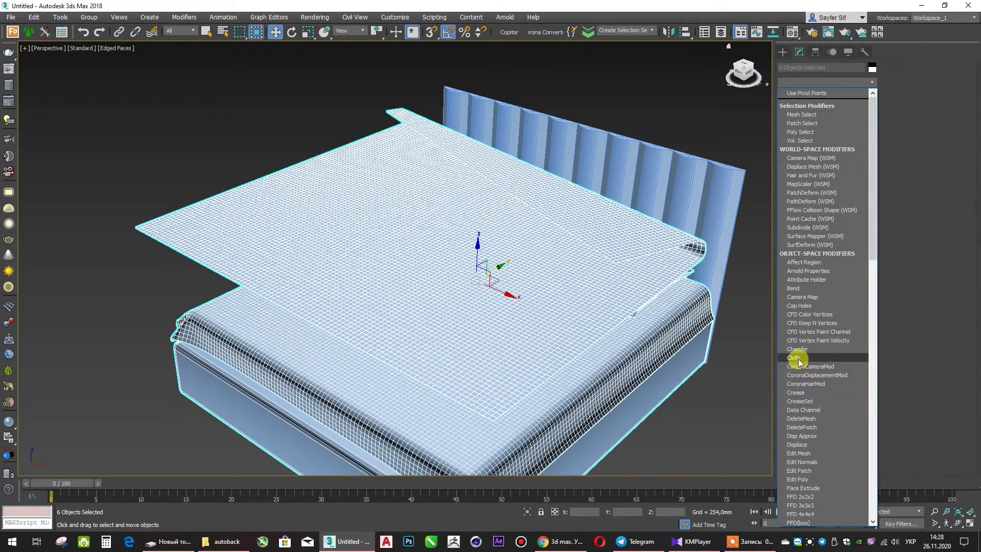
Step: Apply Cloth to the six objects and set Одеяло as Cloth with the Cotton preset
{"action": "left_click", "coordinate": [795, 358]}
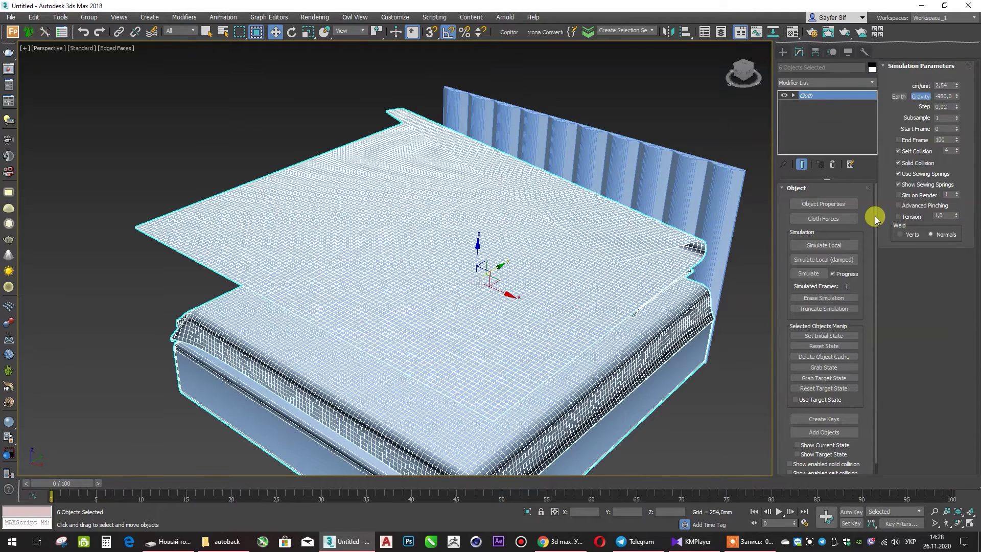
{"action": "left_click", "coordinate": [828, 207]}
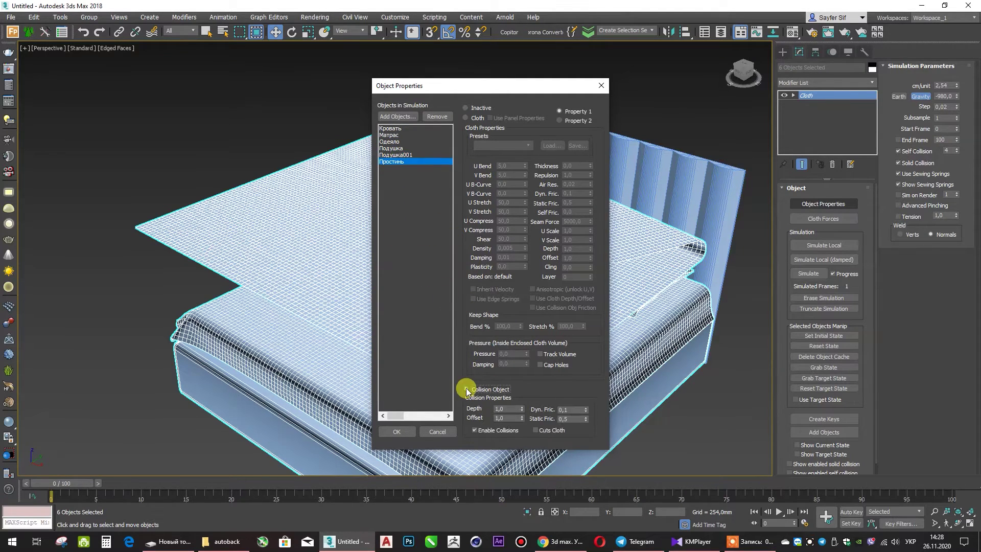
{"action": "left_click", "coordinate": [465, 118]}
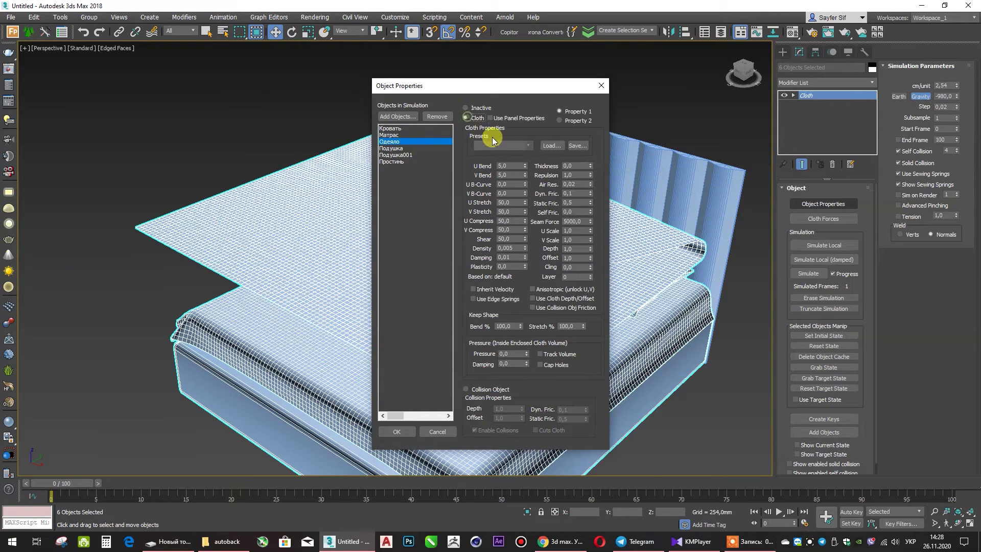
{"action": "left_click", "coordinate": [493, 141]}
{"action": "left_click", "coordinate": [500, 169]}
{"action": "type", "text": "10"}
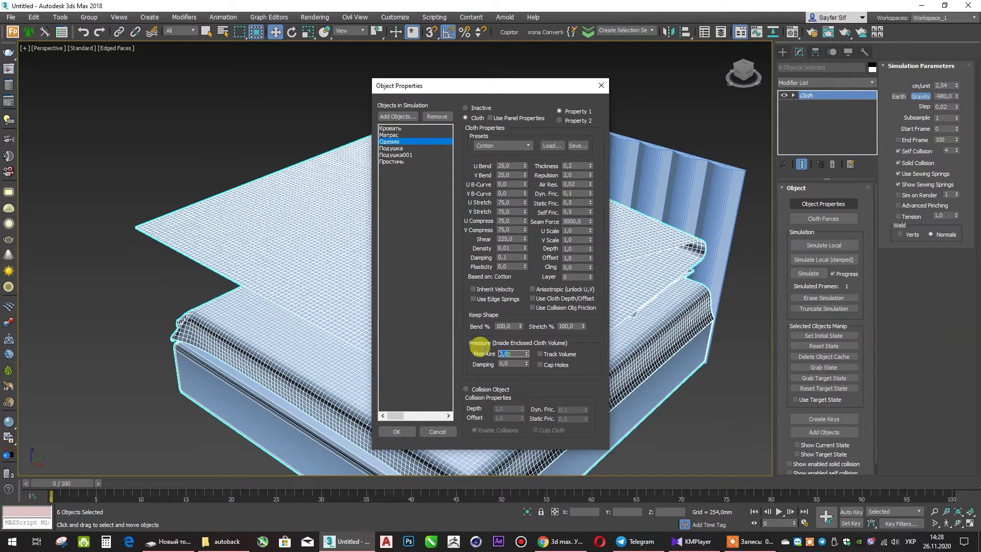
{"action": "left_click", "coordinate": [404, 432]}
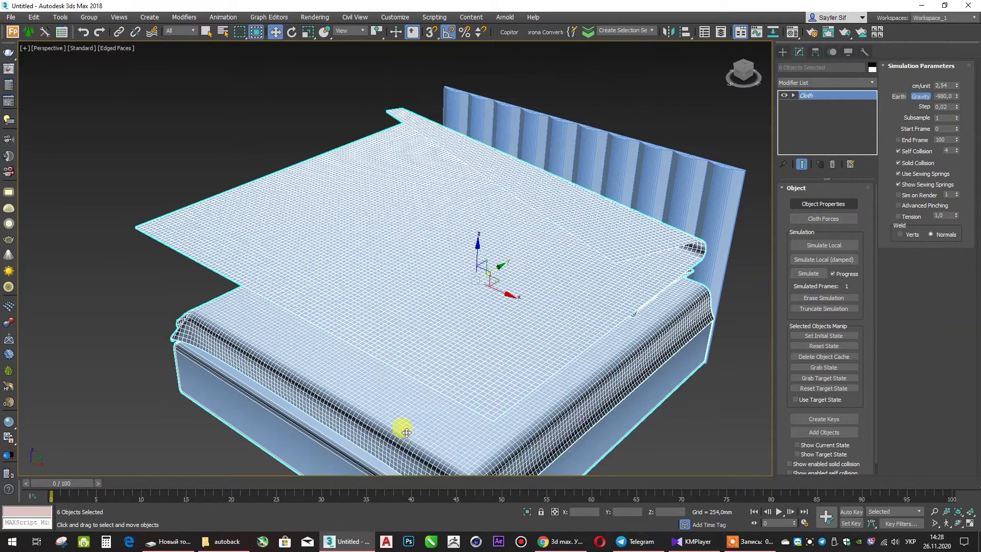
Step: Run the cloth simulation, stop it after about 36 frames, and scrub to frame 38
{"action": "mouse_move", "coordinate": [542, 401]}
{"action": "middle_mouse_down", "text": "alt"}
{"action": "mouse_move", "coordinate": [475, 320]}
{"action": "mouse_move", "coordinate": [519, 322]}
{"action": "mouse_move", "coordinate": [598, 283]}
{"action": "mouse_move", "coordinate": [580, 311]}
{"action": "mouse_move", "coordinate": [475, 302]}
{"action": "mouse_move", "coordinate": [473, 314]}
{"action": "middle_mouse_up", "text": "alt"}
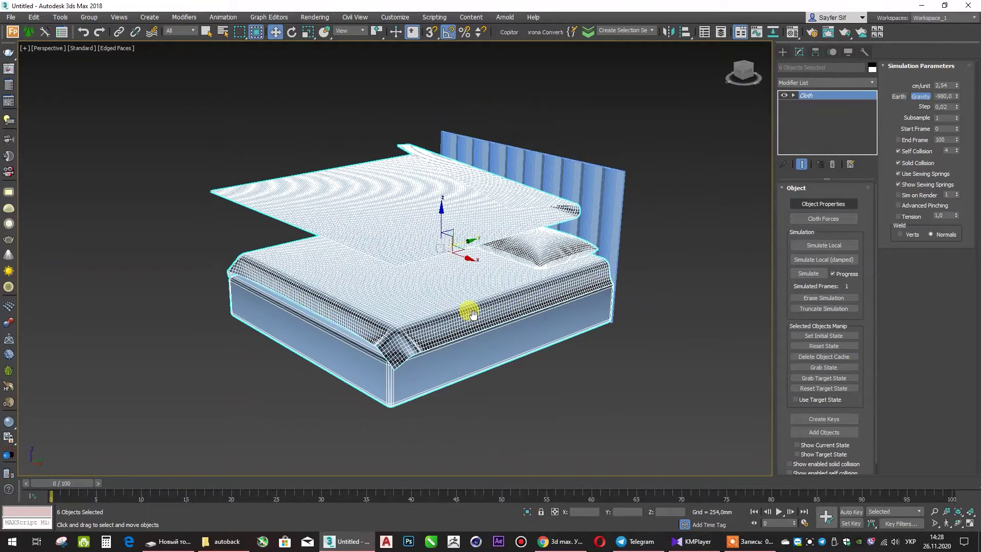
{"action": "left_click", "coordinate": [804, 274]}
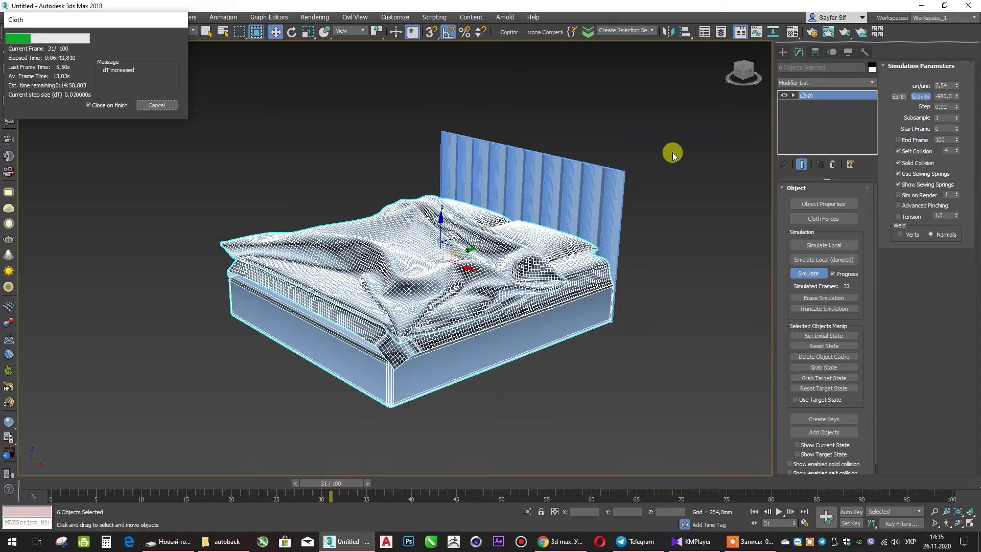
{"action": "left_click", "coordinate": [154, 106]}
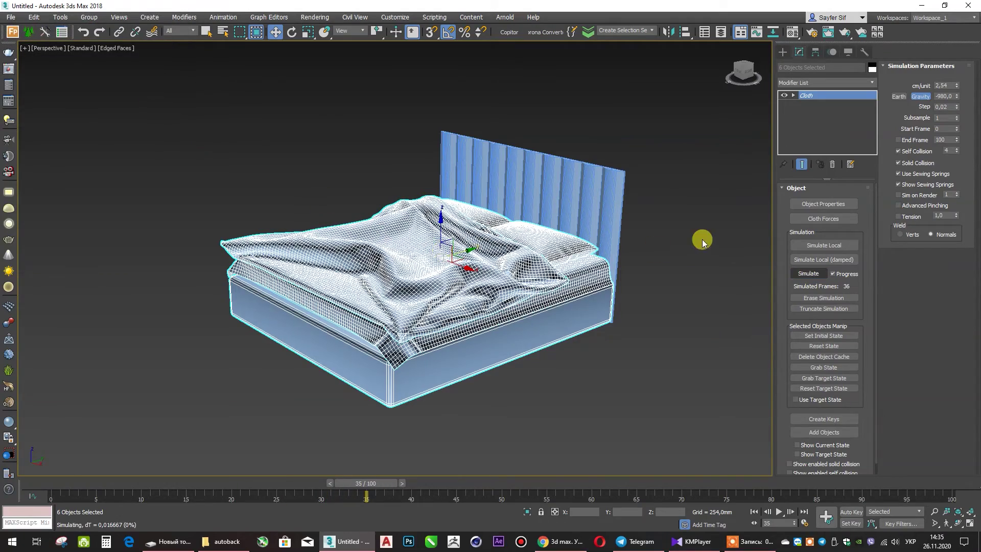
{"action": "left_click", "coordinate": [702, 240]}
{"action": "scroll", "coordinate": [661, 234], "scroll_direction": "up", "scroll_amount": 8}
{"action": "left_click_drag", "start_coordinate": [383, 486], "coordinate": [394, 485]}
Step: Select the draped blanket, convert it to editable poly, then inspect the sheet and bed frame
{"action": "left_click", "coordinate": [412, 403]}
{"action": "right_click", "coordinate": [414, 403]}
{"action": "left_click", "coordinate": [522, 517]}
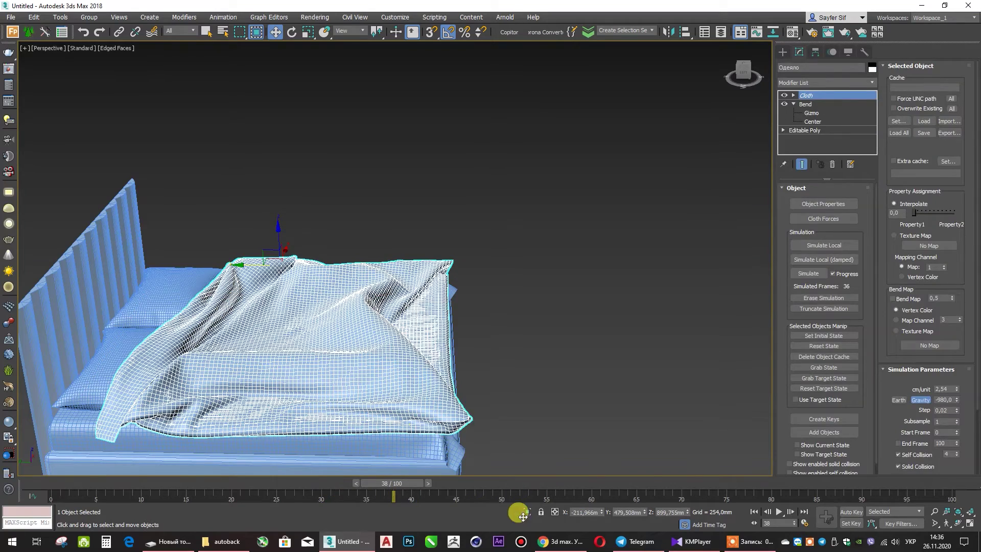
{"action": "right_click", "coordinate": [401, 424]}
{"action": "left_click", "coordinate": [464, 526]}
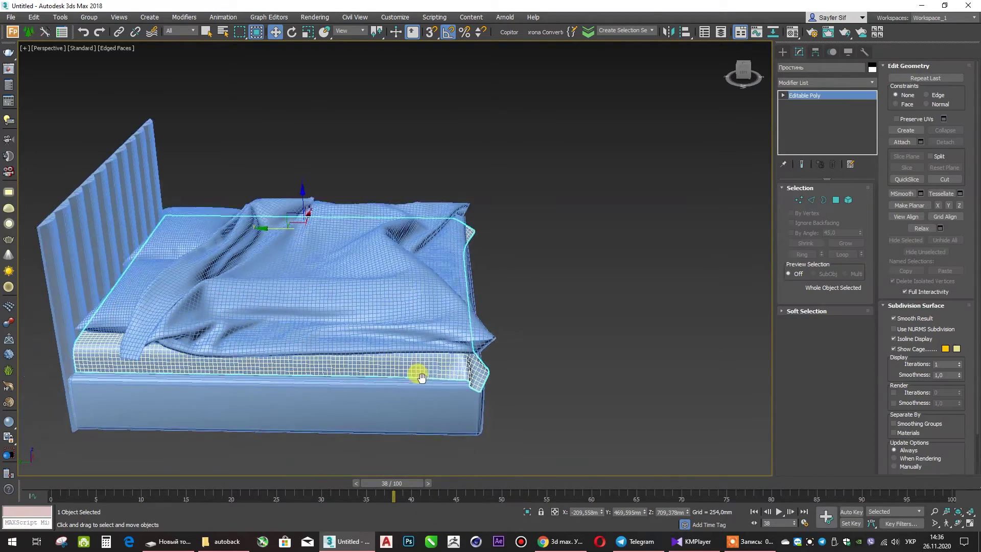
{"action": "middle_click_drag", "start_coordinate": [420, 377], "coordinate": [368, 345], "text": "alt"}
{"action": "right_click", "coordinate": [369, 352]}
{"action": "left_click", "coordinate": [401, 405]}
Step: Orbit around the bed, selecting the pillows and blanket to check the draped folds
{"action": "middle_click_drag", "start_coordinate": [431, 423], "coordinate": [282, 283], "text": "alt"}
{"action": "left_click", "coordinate": [283, 282]}
{"action": "right_click", "coordinate": [283, 283]}
{"action": "left_click", "coordinate": [307, 383]}
{"action": "middle_click_drag", "start_coordinate": [307, 383], "coordinate": [401, 412], "text": "alt"}
{"action": "left_click", "coordinate": [153, 225]}
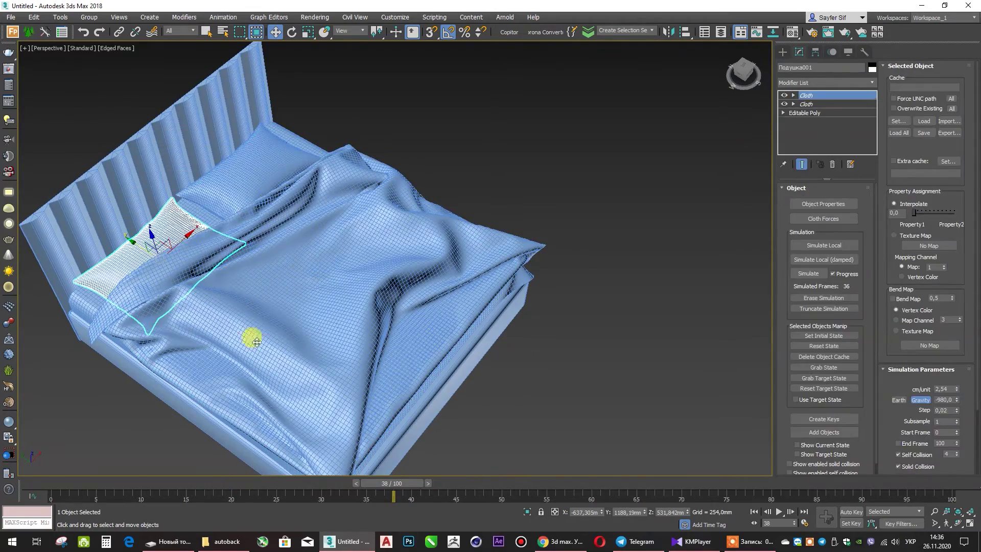
{"action": "right_click", "coordinate": [258, 151]}
{"action": "left_click", "coordinate": [291, 237]}
{"action": "left_click", "coordinate": [355, 272]}
{"action": "mouse_move", "coordinate": [355, 272]}
{"action": "middle_mouse_down", "text": "alt"}
{"action": "mouse_move", "coordinate": [262, 258]}
{"action": "mouse_move", "coordinate": [408, 240]}
{"action": "middle_mouse_up", "text": "alt"}
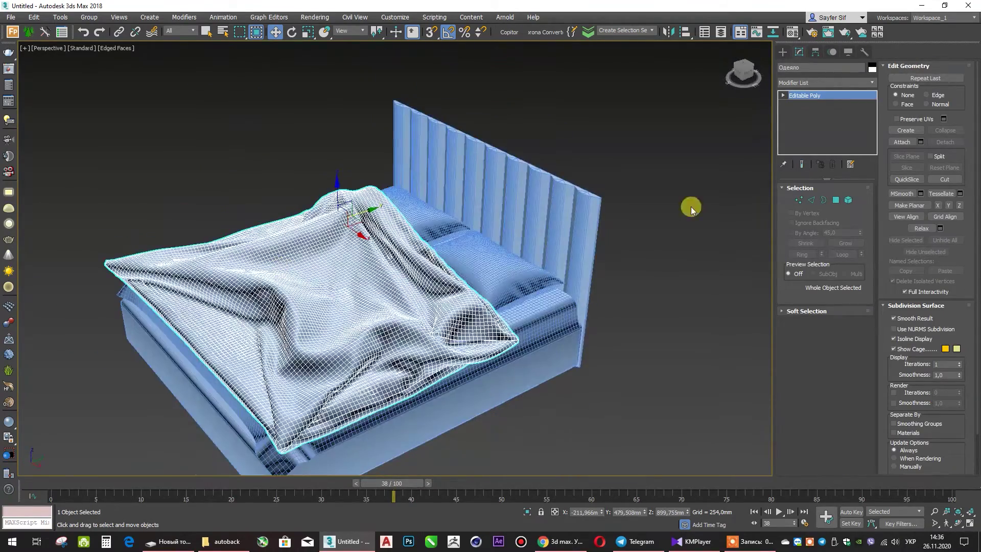
Step: Change the Material Editor slot to a Multi/Sub-Object material
{"action": "key", "text": "m"}
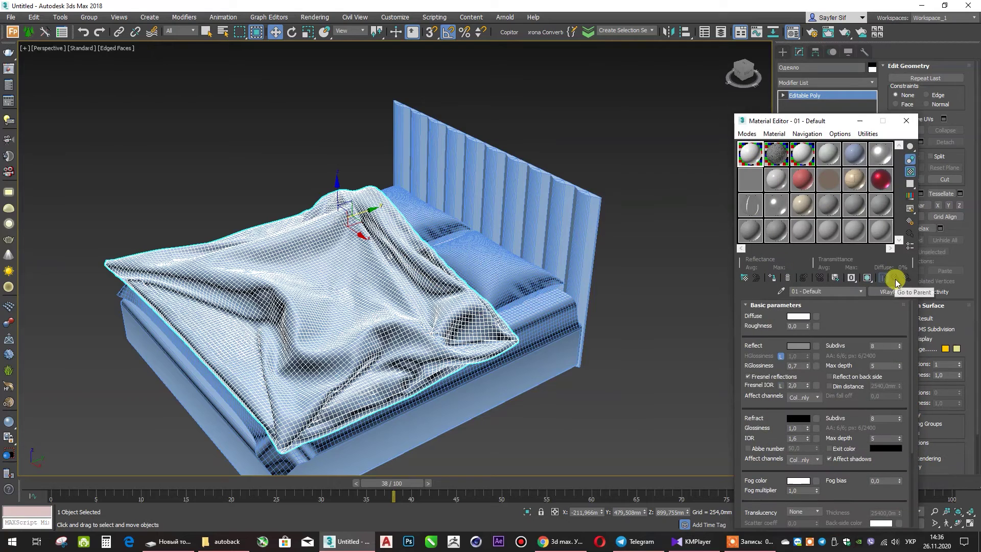
{"action": "left_click", "coordinate": [890, 291]}
{"action": "double_click", "coordinate": [392, 312]}
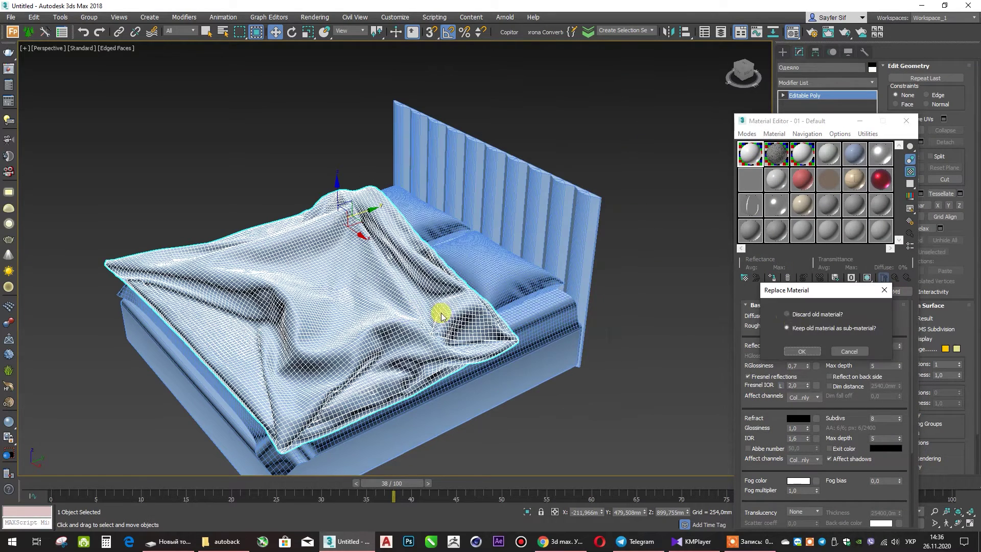
{"action": "left_click", "coordinate": [802, 351]}
{"action": "scroll", "coordinate": [407, 344], "scroll_direction": "down", "scroll_amount": 3}
{"action": "scroll", "coordinate": [411, 368], "scroll_direction": "down", "scroll_amount": 3}
Step: Make sub-material 1 a red VRayMtl and copy it into slot 2
{"action": "double_click", "coordinate": [406, 390]}
{"action": "left_click", "coordinate": [814, 344]}
{"action": "left_click_drag", "start_coordinate": [220, 76], "coordinate": [471, 184]}
{"action": "left_click", "coordinate": [401, 157]}
{"action": "left_click", "coordinate": [771, 278]}
{"action": "left_click", "coordinate": [853, 387]}
Step: Set the second sub-material's diffuse colour to white
{"action": "left_click", "coordinate": [841, 372]}
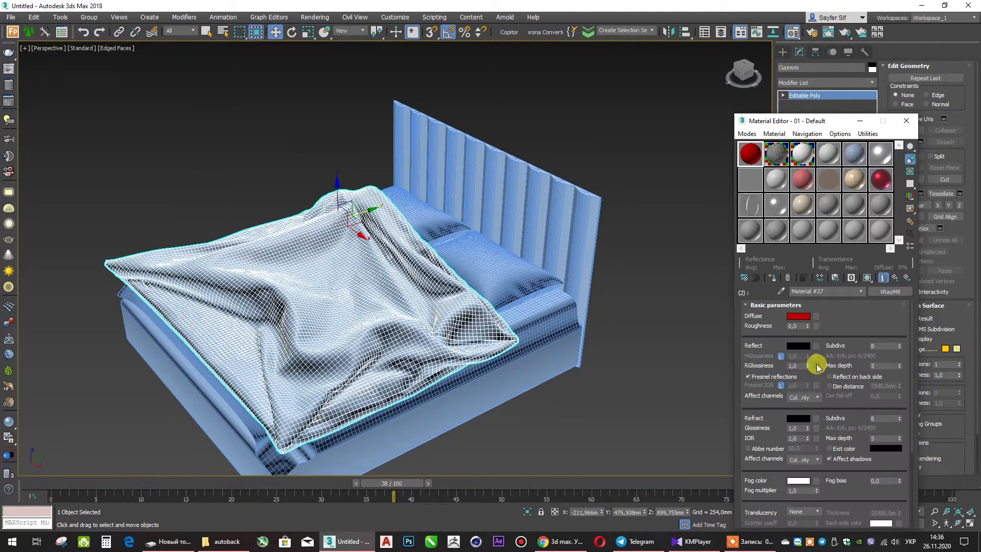
{"action": "left_click", "coordinate": [799, 316]}
{"action": "left_click_drag", "start_coordinate": [379, 125], "coordinate": [399, 118]}
{"action": "left_click", "coordinate": [378, 157]}
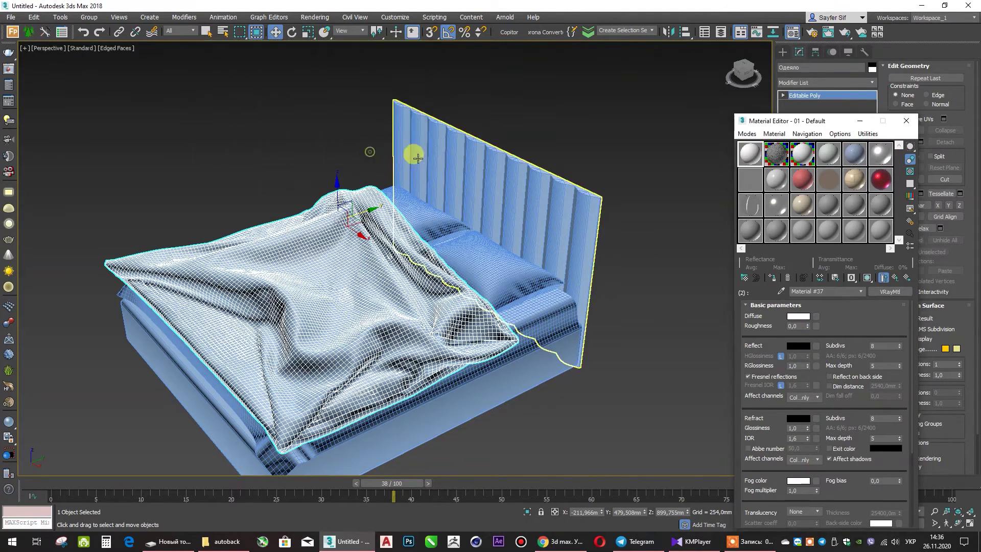
{"action": "left_click", "coordinate": [887, 280]}
Step: Keep sub-material 1 red and assign the red-and-white material to the blanket
{"action": "left_click", "coordinate": [814, 350]}
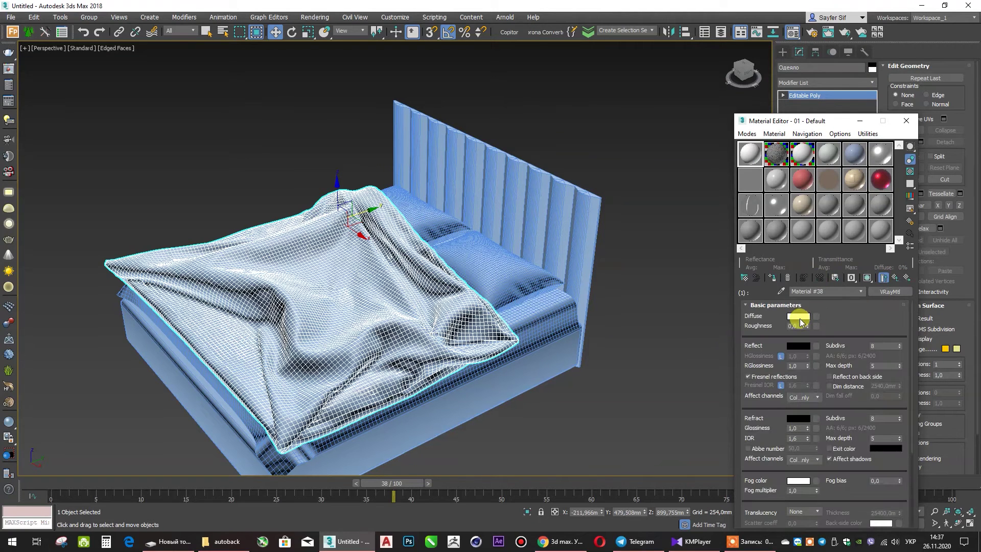
{"action": "left_click", "coordinate": [798, 317]}
{"action": "left_click", "coordinate": [378, 156]}
{"action": "left_click", "coordinate": [887, 280]}
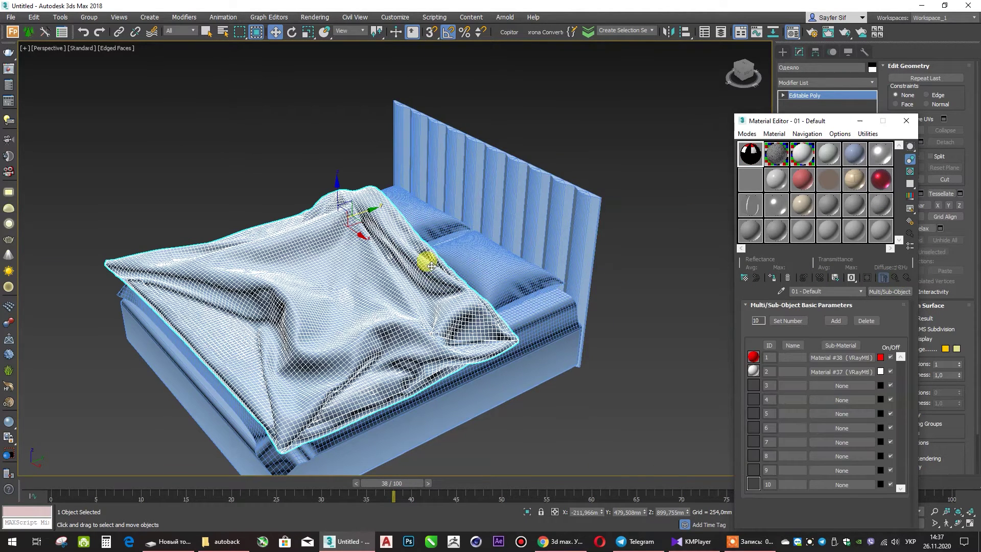
{"action": "left_click", "coordinate": [774, 278]}
{"action": "left_click", "coordinate": [909, 120]}
Step: Switch to plain shaded display (F4) and orbit around the blanket to check the material
{"action": "middle_click_drag", "start_coordinate": [252, 387], "coordinate": [363, 389], "text": "alt"}
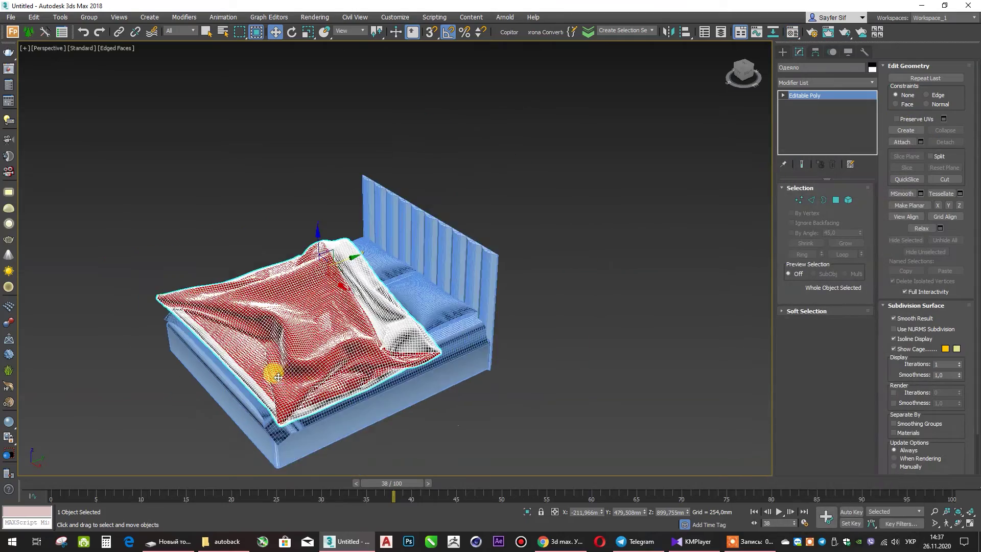
{"action": "scroll", "coordinate": [413, 375], "scroll_direction": "up", "scroll_amount": 3}
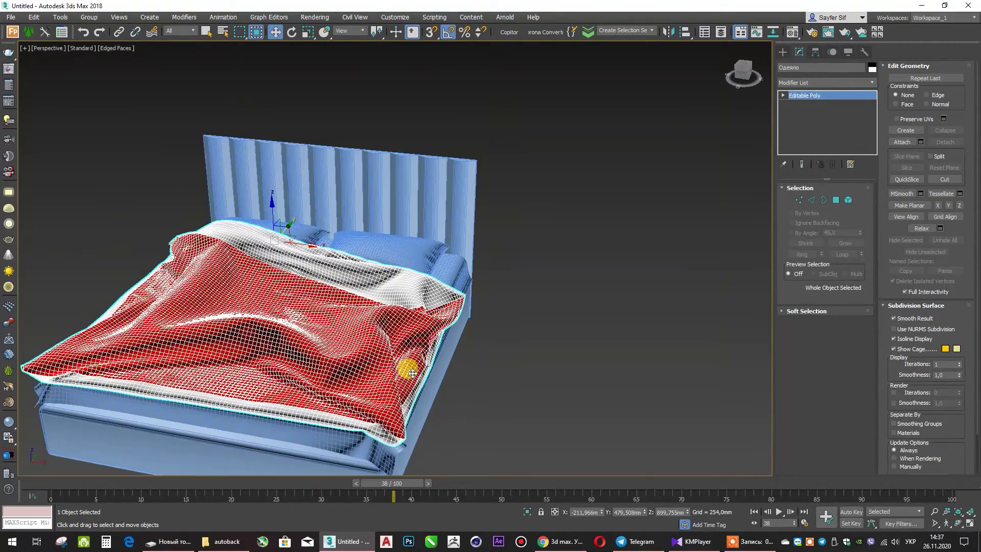
{"action": "key", "text": "F4"}
{"action": "scroll", "coordinate": [412, 372], "scroll_direction": "down", "scroll_amount": 3}
{"action": "mouse_move", "coordinate": [379, 362]}
{"action": "middle_mouse_down", "text": "alt"}
{"action": "mouse_move", "coordinate": [293, 357]}
{"action": "mouse_move", "coordinate": [411, 383]}
{"action": "mouse_move", "coordinate": [412, 443]}
{"action": "middle_mouse_up", "text": "alt"}
{"action": "scroll", "coordinate": [346, 361], "scroll_direction": "up", "scroll_amount": 4}
{"action": "scroll", "coordinate": [385, 354], "scroll_direction": "down", "scroll_amount": 3}
{"action": "scroll", "coordinate": [344, 379], "scroll_direction": "up", "scroll_amount": 2}
{"action": "mouse_move", "coordinate": [386, 354]}
{"action": "middle_mouse_down", "text": "alt"}
{"action": "mouse_move", "coordinate": [344, 379]}
{"action": "mouse_move", "coordinate": [439, 378]}
{"action": "mouse_move", "coordinate": [572, 333]}
{"action": "mouse_move", "coordinate": [453, 390]}
{"action": "middle_mouse_up", "text": "alt"}
{"action": "scroll", "coordinate": [439, 377], "scroll_direction": "down", "scroll_amount": 3}
Step: Add a Bitmap map to the red sub-material's diffuse and browse This PC for an image
{"action": "left_click", "coordinate": [491, 303]}
{"action": "key", "text": "m"}
{"action": "left_click", "coordinate": [840, 357]}
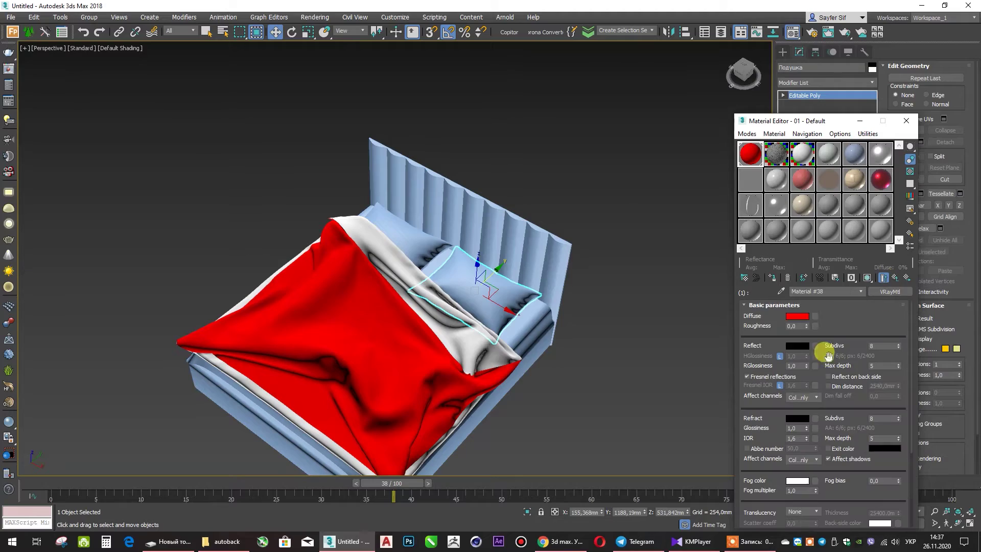
{"action": "left_click", "coordinate": [815, 317]}
{"action": "double_click", "coordinate": [403, 191]}
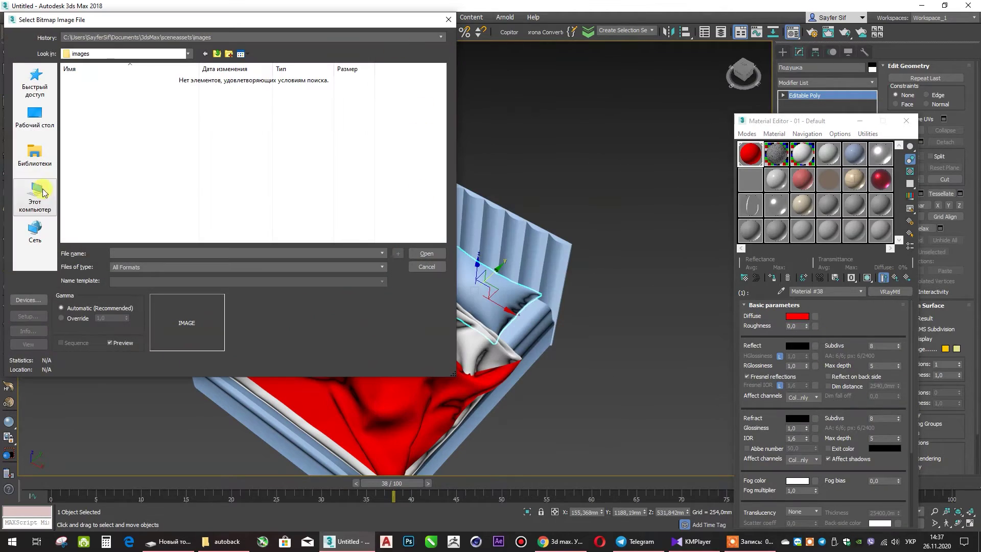
{"action": "left_click", "coordinate": [44, 193]}
Step: Switch to the web browser and close unneeded tabs
{"action": "left_click", "coordinate": [560, 541]}
{"action": "left_click", "coordinate": [675, 9]}
{"action": "left_click", "coordinate": [792, 9]}
{"action": "left_click", "coordinate": [729, 9]}
{"action": "left_click", "coordinate": [607, 9]}
Step: Clear old browser tabs and search Google Images for seamless fabric textures ('Ткань текс…')
{"action": "left_click", "coordinate": [484, 8]}
{"action": "left_click", "coordinate": [363, 9]}
{"action": "left_click", "coordinate": [241, 8]}
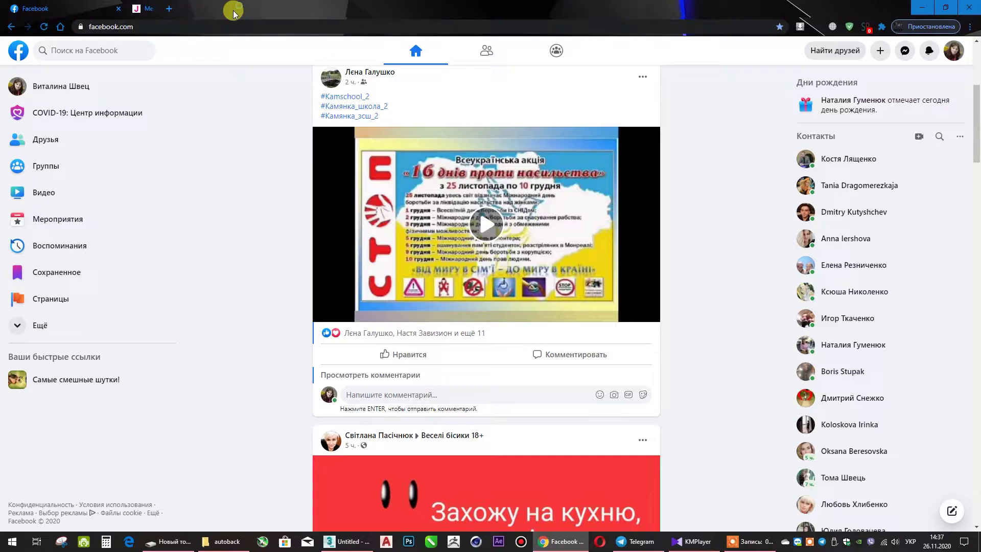
{"action": "key", "text": "ctrl+t"}
{"action": "type", "text": "Ткань текс"}
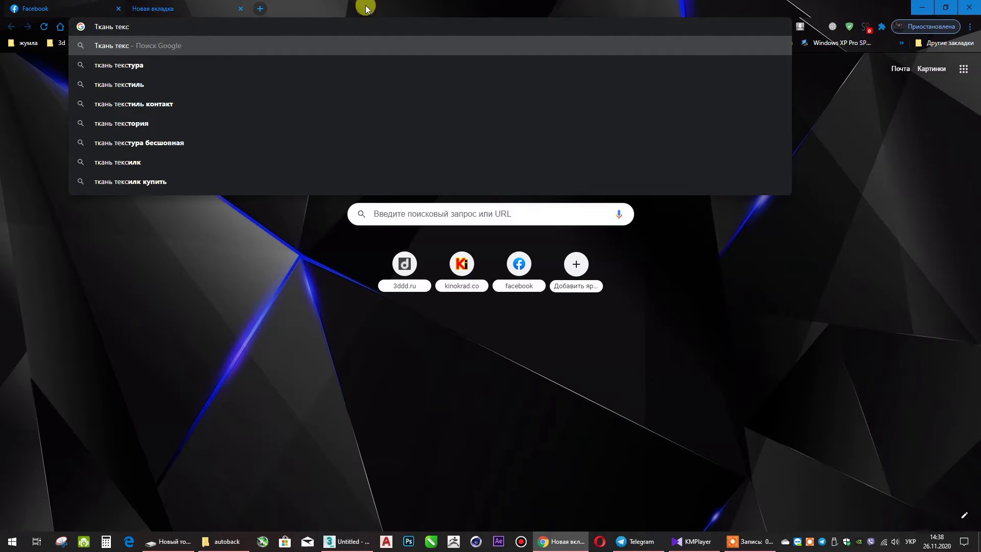
{"action": "left_click", "coordinate": [190, 143]}
{"action": "left_click", "coordinate": [219, 58]}
{"action": "left_click", "coordinate": [96, 92]}
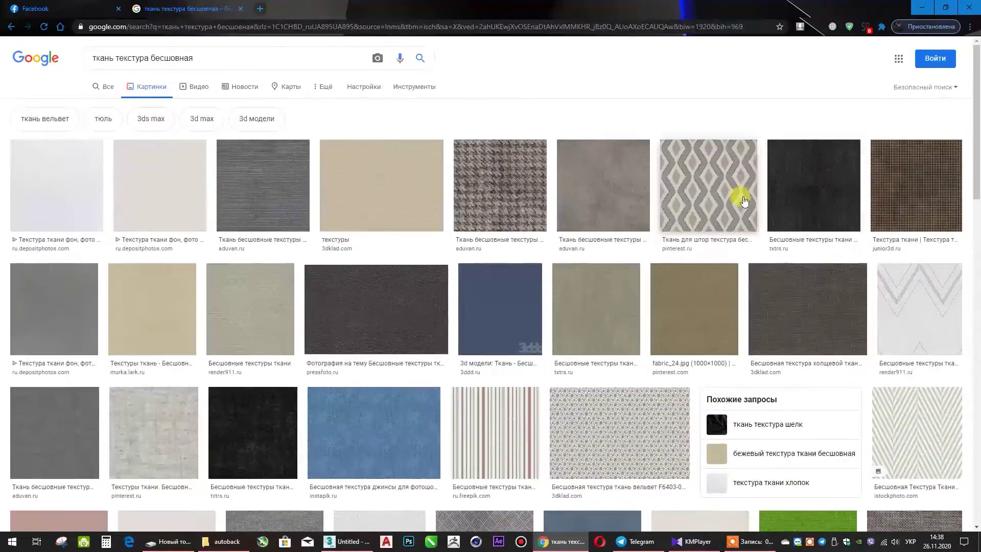
Step: Save the diamond fabric texture image into the Изображения folder
{"action": "left_click", "coordinate": [743, 195]}
{"action": "right_click", "coordinate": [731, 193]}
{"action": "left_click", "coordinate": [749, 324]}
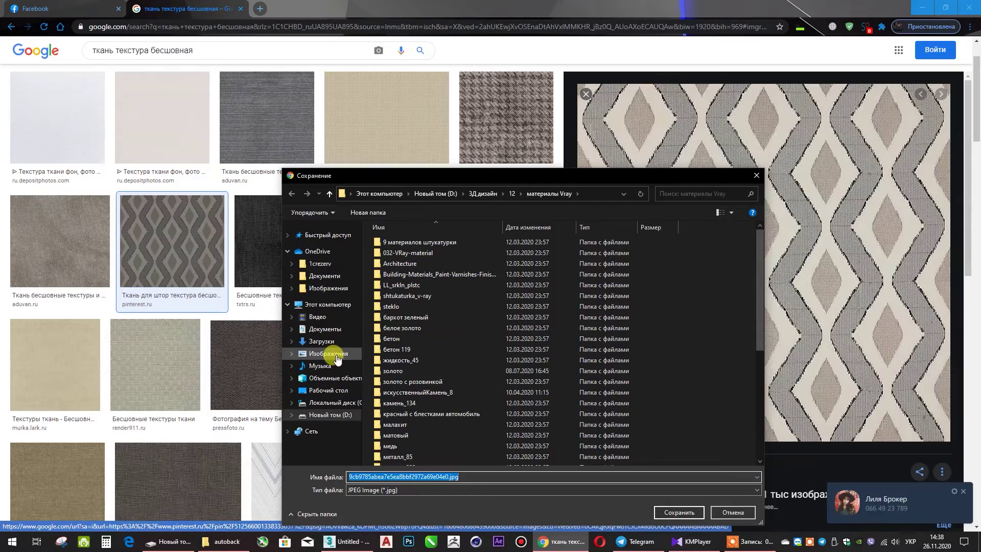
{"action": "left_click", "coordinate": [337, 355]}
{"action": "key", "text": "Return"}
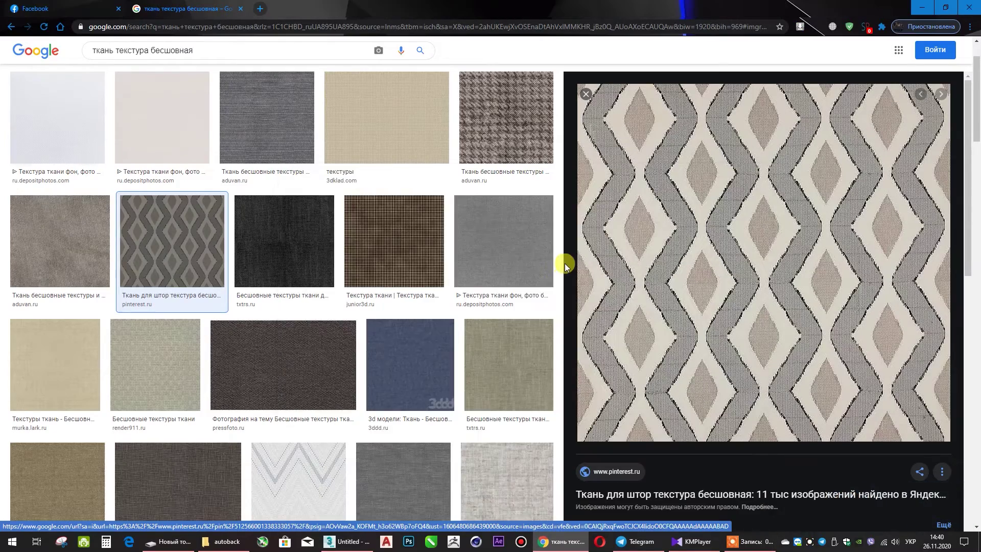
Step: Save the zigzag fabric texture image
{"action": "scroll", "coordinate": [291, 416], "scroll_direction": "down", "scroll_amount": 5}
{"action": "left_click", "coordinate": [319, 251]}
{"action": "right_click", "coordinate": [782, 122]}
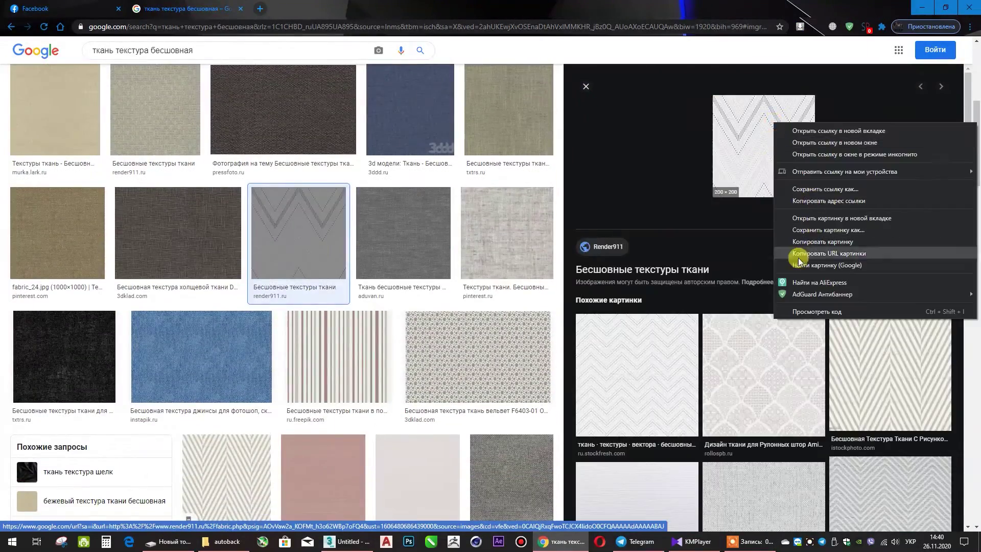
{"action": "right_click", "coordinate": [764, 188]}
{"action": "left_click", "coordinate": [797, 284]}
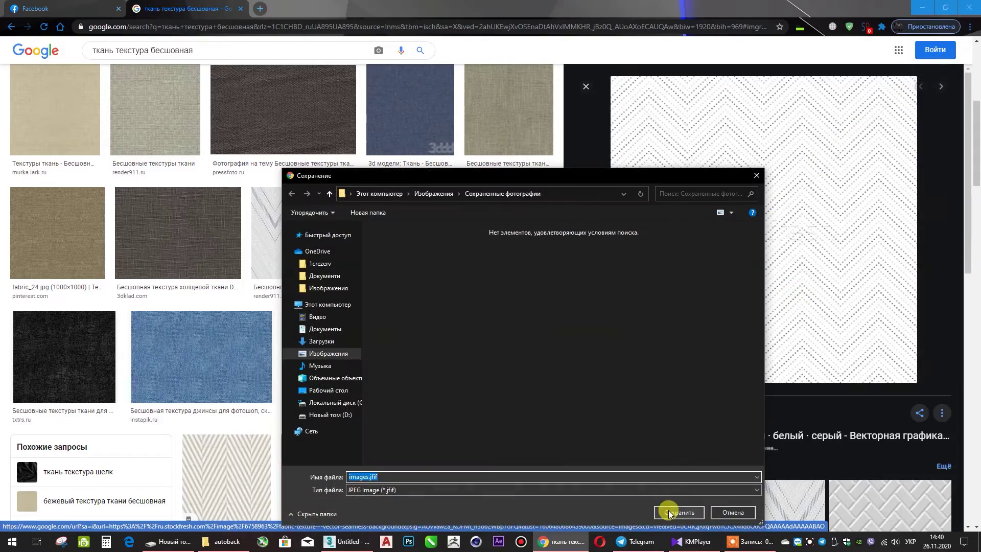
{"action": "left_click", "coordinate": [674, 507]}
{"action": "left_click", "coordinate": [586, 86]}
Step: Check the zigzag image's source page, then preview a patterned velvet texture and browse further
{"action": "left_click", "coordinate": [372, 463]}
{"action": "left_click", "coordinate": [741, 326]}
{"action": "left_click", "coordinate": [205, 10]}
{"action": "left_click", "coordinate": [490, 103]}
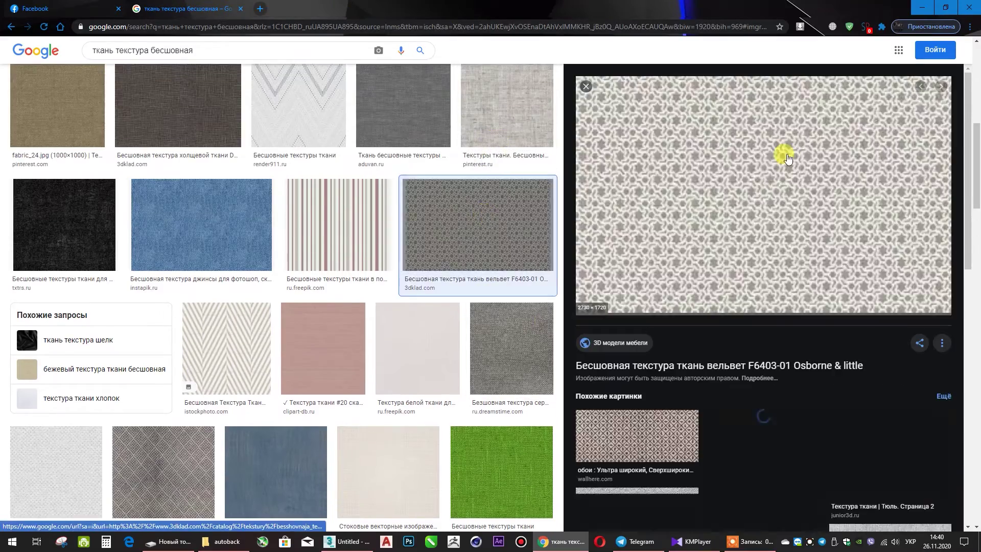
{"action": "right_click", "coordinate": [769, 149]}
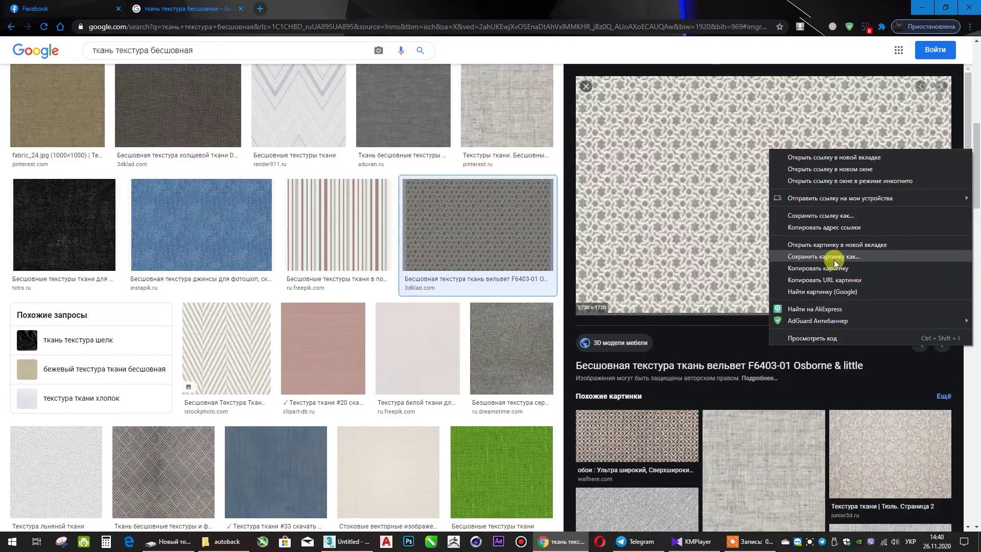
{"action": "scroll", "coordinate": [500, 346], "scroll_direction": "down", "scroll_amount": 5}
{"action": "scroll", "coordinate": [310, 431], "scroll_direction": "down", "scroll_amount": 4}
{"action": "scroll", "coordinate": [312, 431], "scroll_direction": "down", "scroll_amount": 8}
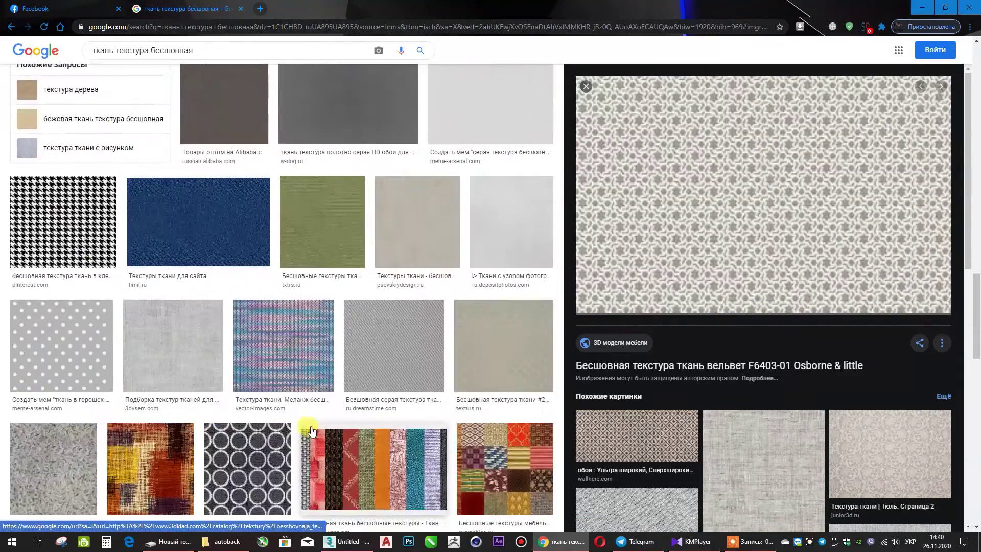
{"action": "scroll", "coordinate": [311, 430], "scroll_direction": "down", "scroll_amount": 5}
{"action": "scroll", "coordinate": [405, 328], "scroll_direction": "down", "scroll_amount": 1}
{"action": "scroll", "coordinate": [405, 329], "scroll_direction": "down", "scroll_amount": 4}
Step: Preview the orange-blue plaid texture but cancel saving it
{"action": "left_click", "coordinate": [360, 226]}
{"action": "right_click", "coordinate": [734, 212]}
{"action": "left_click", "coordinate": [767, 234]}
{"action": "left_click", "coordinate": [679, 513]}
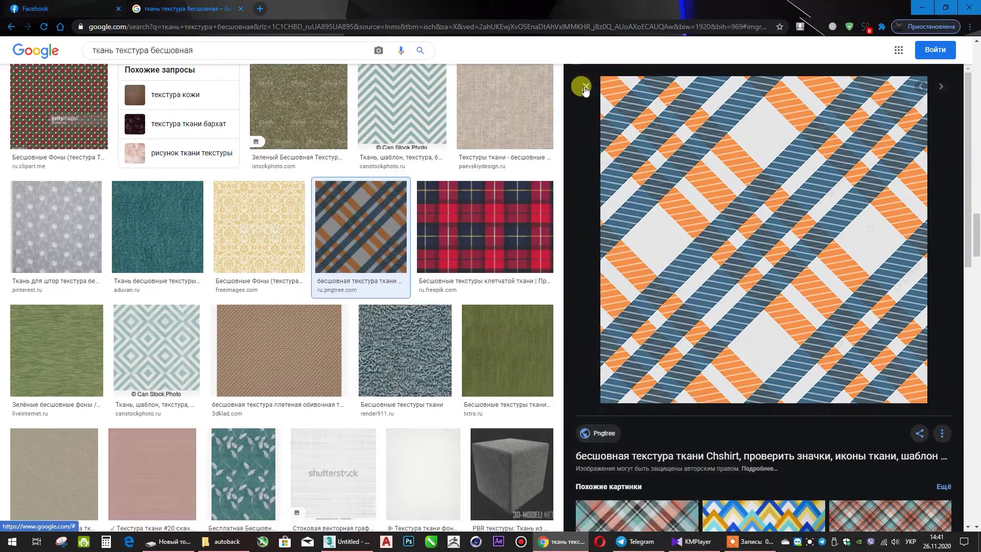
{"action": "left_click", "coordinate": [585, 86]}
{"action": "scroll", "coordinate": [859, 194], "scroll_direction": "down", "scroll_amount": 10}
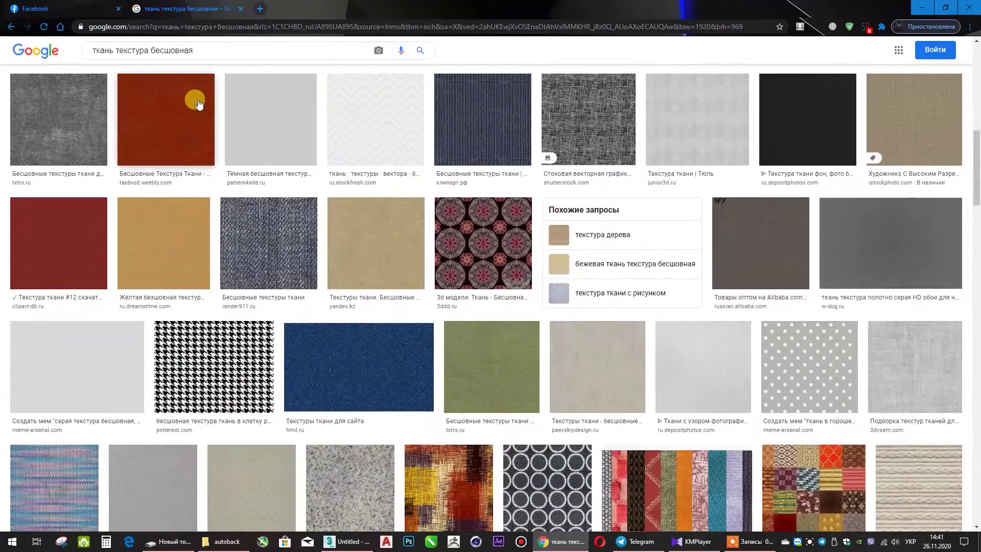
{"action": "scroll", "coordinate": [464, 278], "scroll_direction": "down", "scroll_amount": 4}
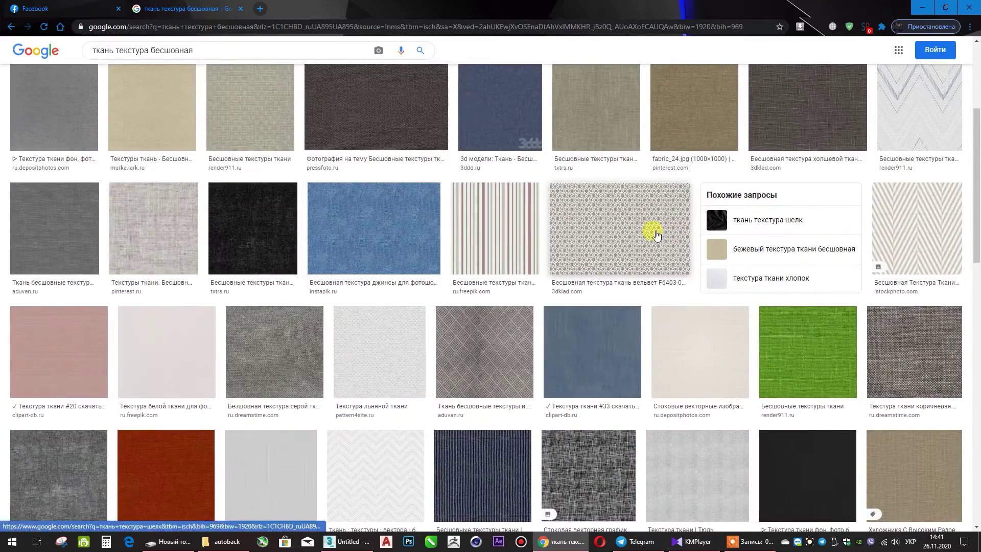
Step: Save the herringbone fabric texture image
{"action": "left_click", "coordinate": [651, 228]}
{"action": "right_click", "coordinate": [735, 204]}
{"action": "left_click", "coordinate": [779, 291]}
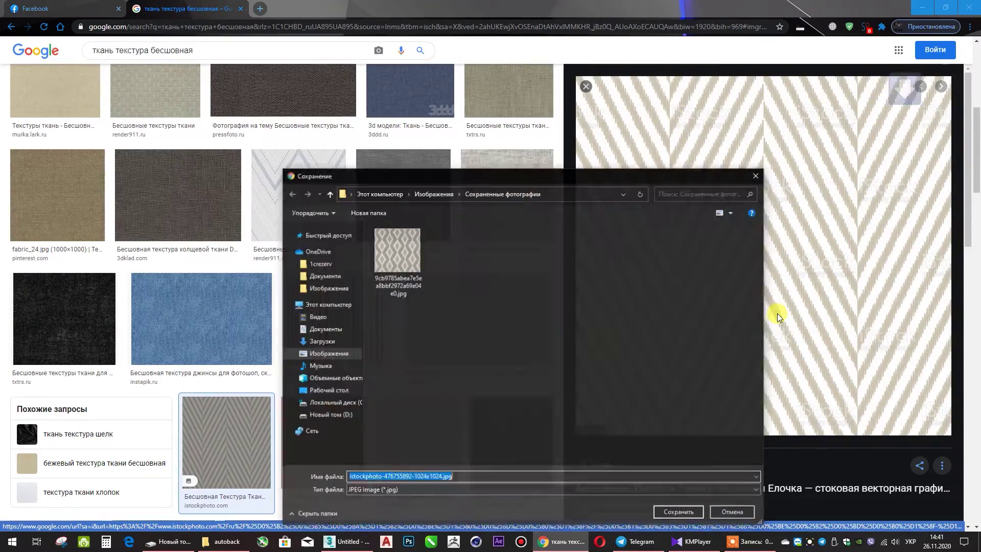
{"action": "key", "text": "Return"}
{"action": "left_click", "coordinate": [586, 87]}
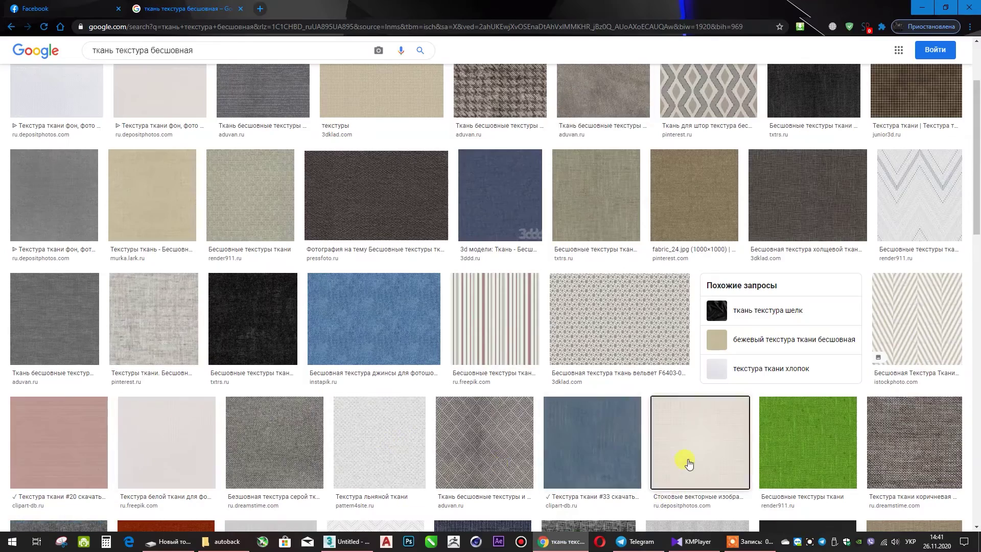
Step: Save the beige woven fabric texture and return to 3ds Max's file picker
{"action": "left_click", "coordinate": [686, 460]}
{"action": "right_click", "coordinate": [746, 160]}
{"action": "left_click", "coordinate": [787, 278]}
{"action": "left_click", "coordinate": [679, 510]}
{"action": "left_click", "coordinate": [923, 6]}
{"action": "left_click", "coordinate": [34, 153]}
Step: Load the diamond texture from Сохраненные фотографии as the blanket's diffuse map, shown in viewport
{"action": "double_click", "coordinate": [307, 81]}
{"action": "double_click", "coordinate": [248, 98]}
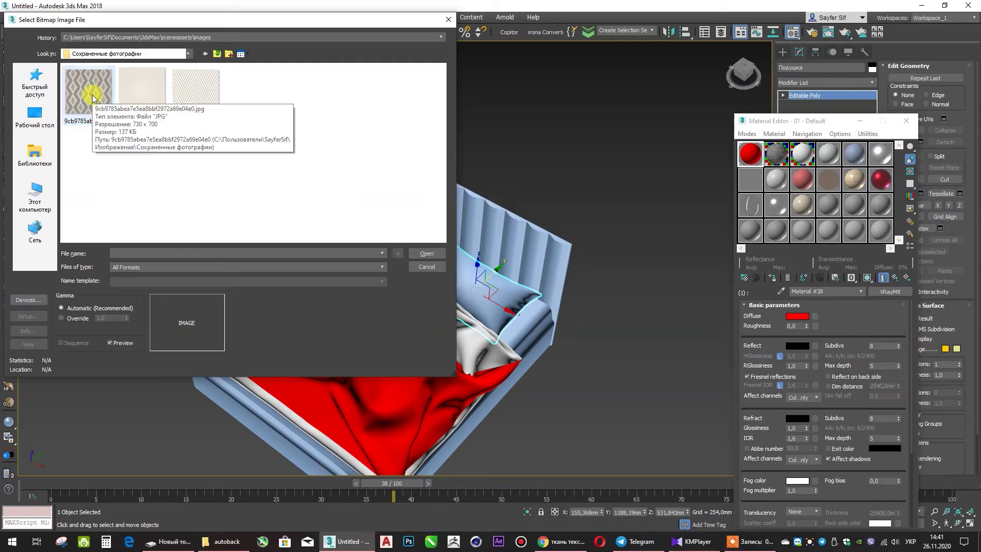
{"action": "double_click", "coordinate": [87, 95]}
{"action": "left_click", "coordinate": [867, 278]}
{"action": "scroll", "coordinate": [410, 374], "scroll_direction": "up", "scroll_amount": 10}
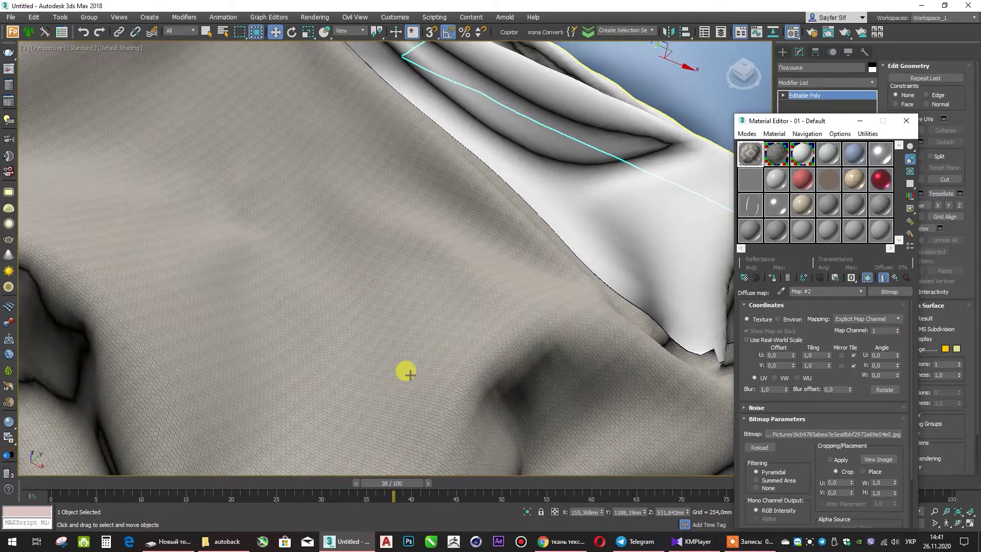
{"action": "scroll", "coordinate": [530, 291], "scroll_direction": "down", "scroll_amount": 10}
{"action": "middle_click_drag", "start_coordinate": [530, 291], "coordinate": [500, 258], "text": "alt"}
{"action": "scroll", "coordinate": [464, 243], "scroll_direction": "up", "scroll_amount": 8}
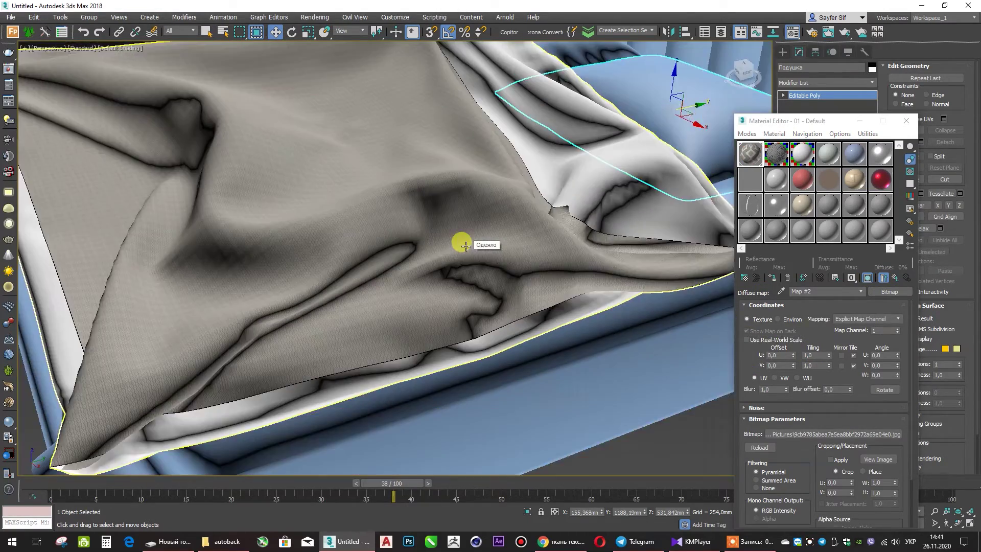
{"action": "scroll", "coordinate": [465, 243], "scroll_direction": "up", "scroll_amount": 3}
Step: Reduce the diamond texture's tiling, entering 0,1 for the vertical tiling
{"action": "left_click_drag", "start_coordinate": [829, 361], "coordinate": [829, 364]}
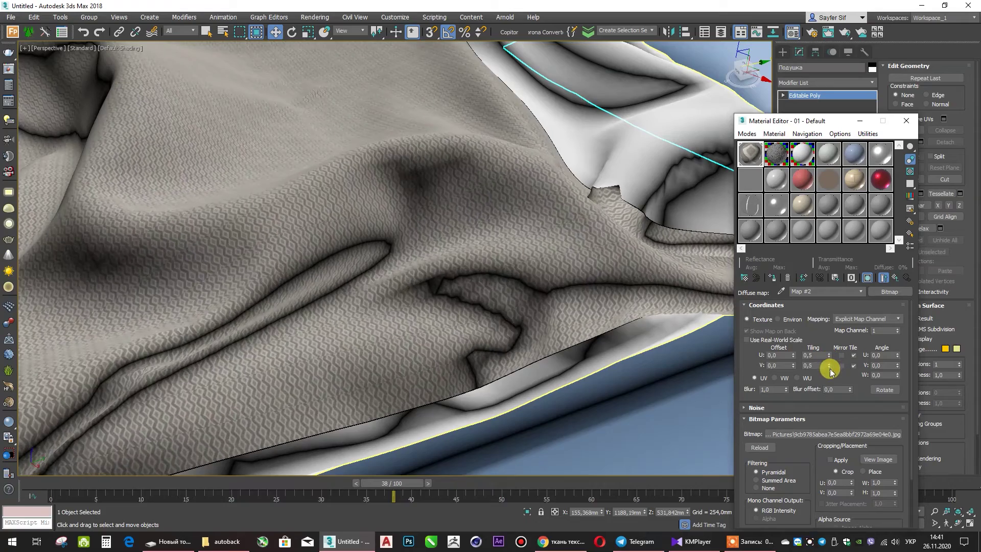
{"action": "scroll", "coordinate": [502, 257], "scroll_direction": "down", "scroll_amount": 8}
{"action": "middle_click_drag", "start_coordinate": [502, 258], "coordinate": [501, 291], "text": "alt"}
{"action": "scroll", "coordinate": [504, 294], "scroll_direction": "up", "scroll_amount": 8}
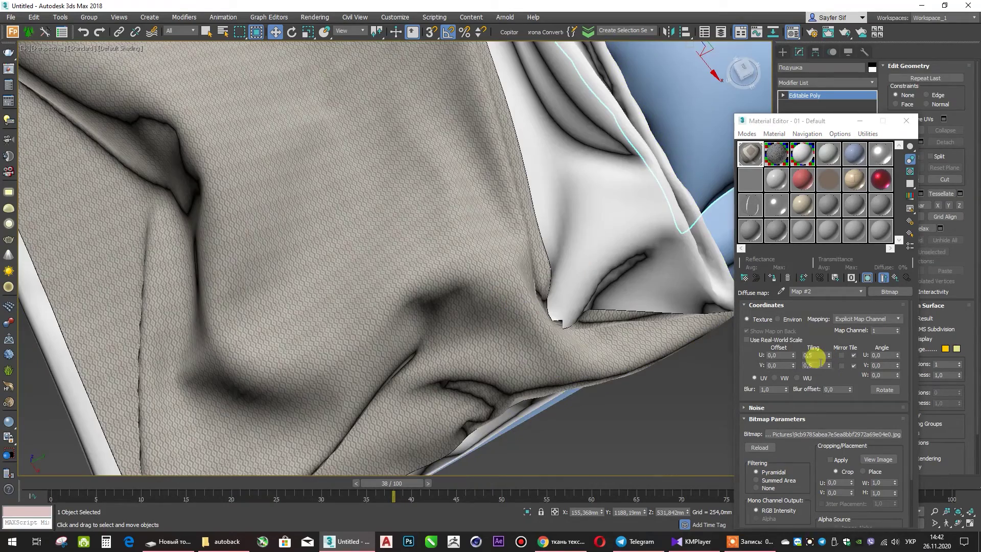
{"action": "type", "text": "0,1"}
{"action": "left_click", "coordinate": [810, 354]}
{"action": "key", "text": "Return"}
{"action": "scroll", "coordinate": [499, 318], "scroll_direction": "down", "scroll_amount": 8}
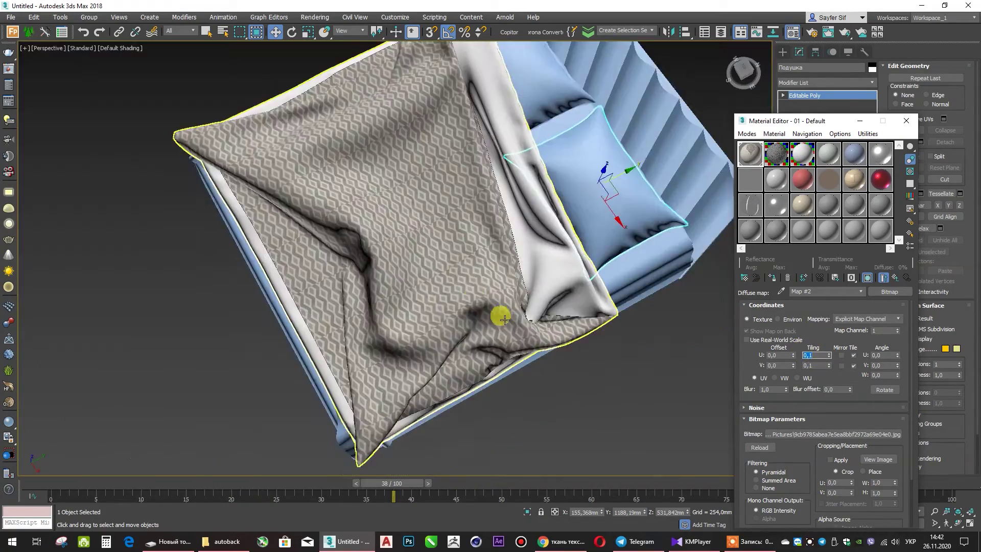
{"action": "middle_click_drag", "start_coordinate": [499, 317], "coordinate": [797, 292], "text": "alt"}
Step: Give Material #37 a woven fabric Bitmap diffuse map, shown in viewport with adjusted tiling
{"action": "left_click", "coordinate": [895, 277]}
{"action": "left_click", "coordinate": [897, 279]}
{"action": "left_click", "coordinate": [789, 373]}
{"action": "left_click", "coordinate": [815, 316]}
{"action": "double_click", "coordinate": [404, 189]}
{"action": "left_click", "coordinate": [191, 95]}
{"action": "left_click", "coordinate": [427, 259]}
{"action": "left_click", "coordinate": [867, 277]}
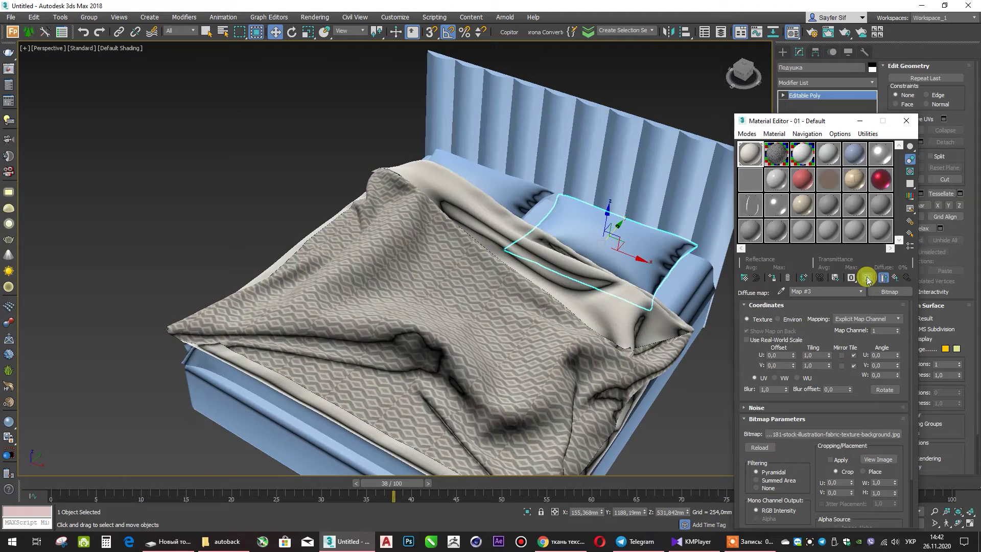
{"action": "left_click", "coordinate": [829, 367]}
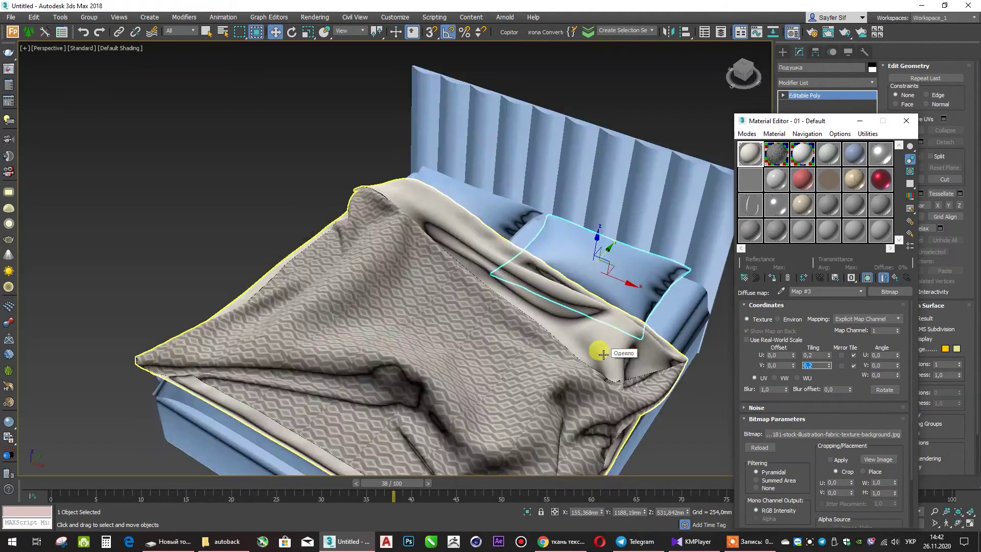
{"action": "scroll", "coordinate": [562, 337], "scroll_direction": "down", "scroll_amount": 3}
{"action": "left_click", "coordinate": [895, 279]}
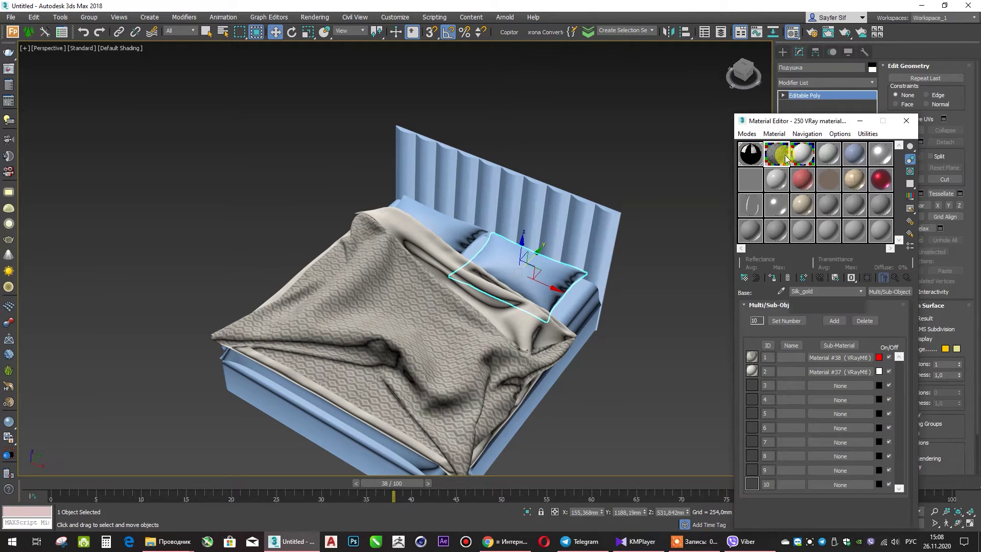
Step: Apply the fabric material from the second slot to the pillow and the sheet
{"action": "left_click", "coordinate": [839, 357]}
{"action": "right_click", "coordinate": [858, 286]}
{"action": "left_click", "coordinate": [888, 321]}
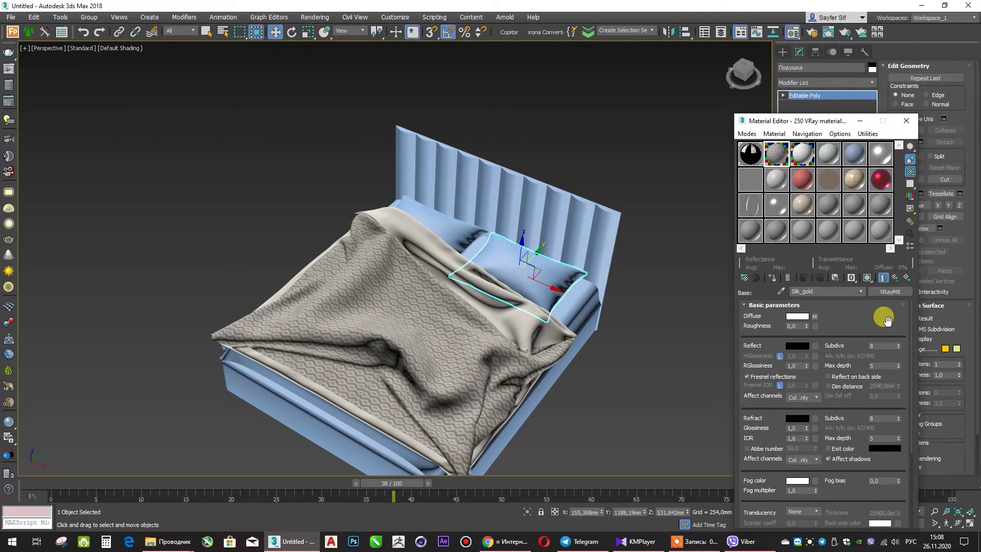
{"action": "left_click", "coordinate": [896, 279]}
{"action": "right_click", "coordinate": [866, 289]}
{"action": "left_click", "coordinate": [889, 313]}
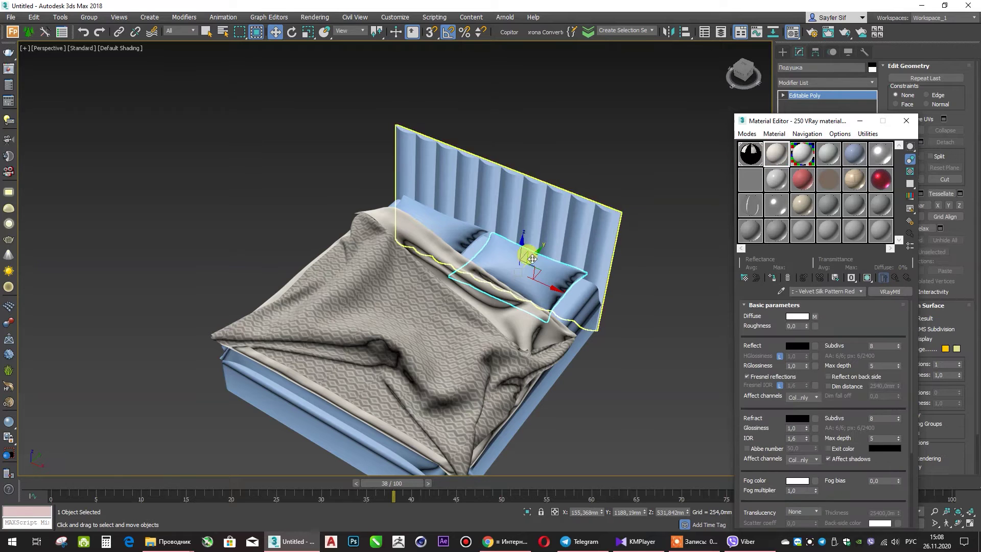
{"action": "left_click", "coordinate": [762, 277]}
{"action": "left_click", "coordinate": [467, 212]}
{"action": "left_click", "coordinate": [772, 278]}
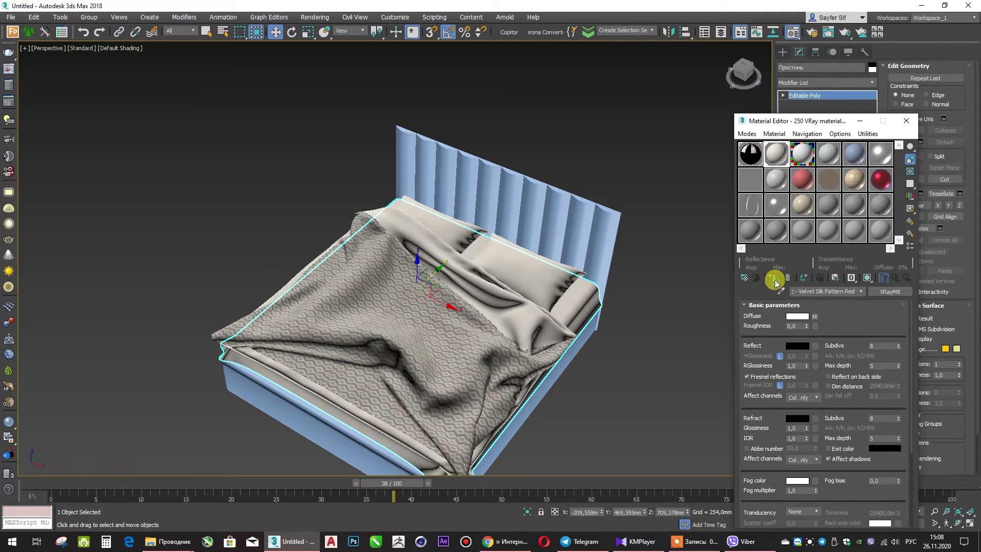
Step: Select the mattress and turn the Solid Glass slot into a Multi/Sub-Object material
{"action": "mouse_move", "coordinate": [441, 433]}
{"action": "middle_mouse_down", "text": "alt"}
{"action": "mouse_move", "coordinate": [350, 422]}
{"action": "mouse_move", "coordinate": [438, 406]}
{"action": "middle_mouse_up", "text": "alt"}
{"action": "scroll", "coordinate": [437, 406], "scroll_direction": "up", "scroll_amount": 5}
{"action": "left_click", "coordinate": [464, 350]}
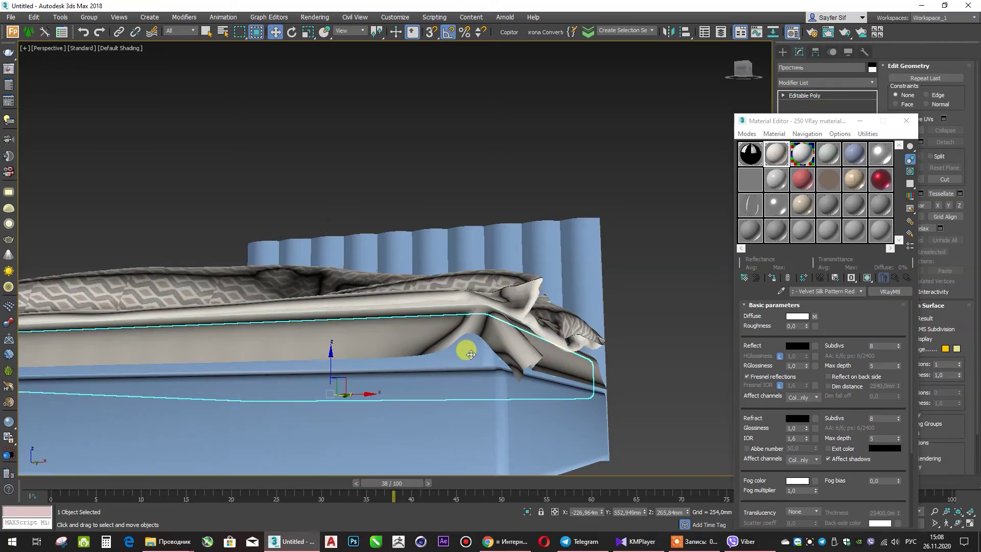
{"action": "mouse_move", "coordinate": [450, 352]}
{"action": "middle_mouse_down", "text": "alt"}
{"action": "mouse_move", "coordinate": [505, 388]}
{"action": "mouse_move", "coordinate": [522, 340]}
{"action": "mouse_move", "coordinate": [459, 338]}
{"action": "mouse_move", "coordinate": [561, 324]}
{"action": "mouse_move", "coordinate": [504, 390]}
{"action": "middle_mouse_up", "text": "alt"}
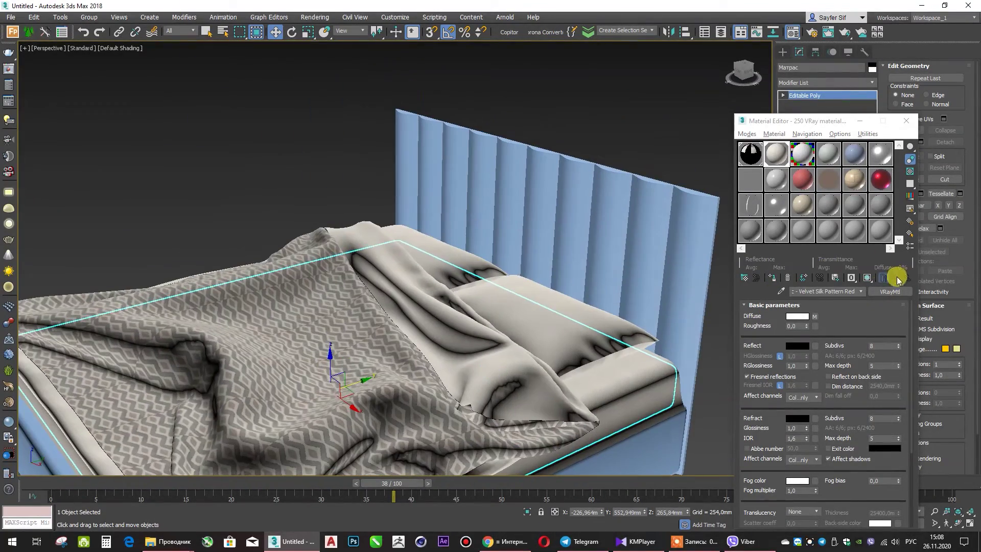
{"action": "left_click", "coordinate": [802, 194]}
{"action": "left_click", "coordinate": [890, 291]}
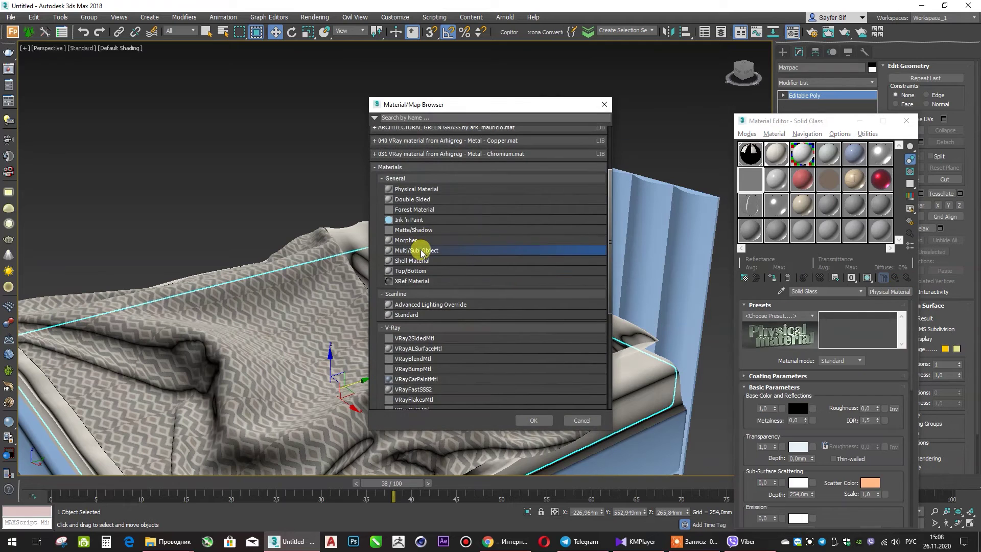
{"action": "double_click", "coordinate": [418, 250]}
{"action": "left_click", "coordinate": [807, 355]}
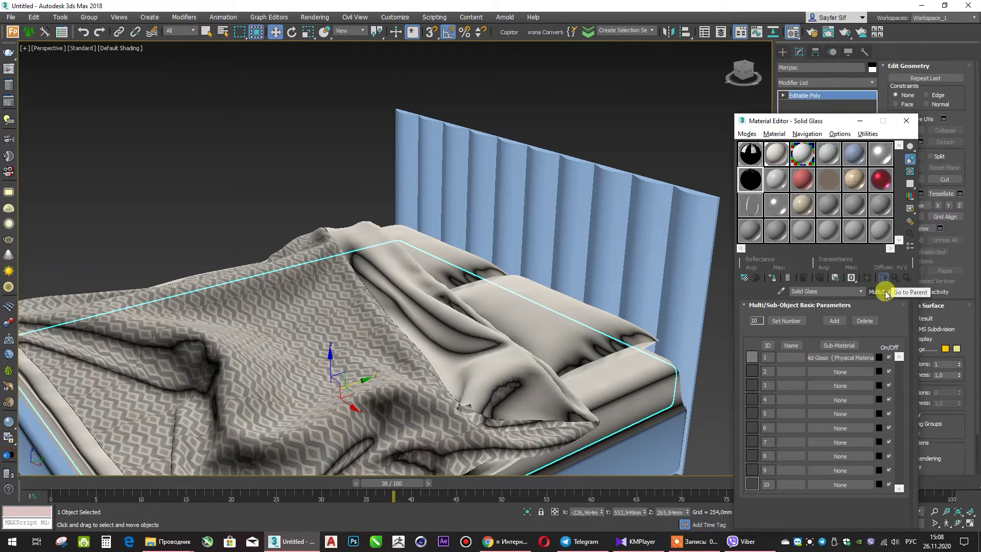
Step: Load the Veludo velvet material from the veludo_velvet library and assign it to the headboard
{"action": "left_click", "coordinate": [890, 291]}
{"action": "scroll", "coordinate": [409, 358], "scroll_direction": "down", "scroll_amount": 5}
{"action": "scroll", "coordinate": [432, 343], "scroll_direction": "up", "scroll_amount": 5}
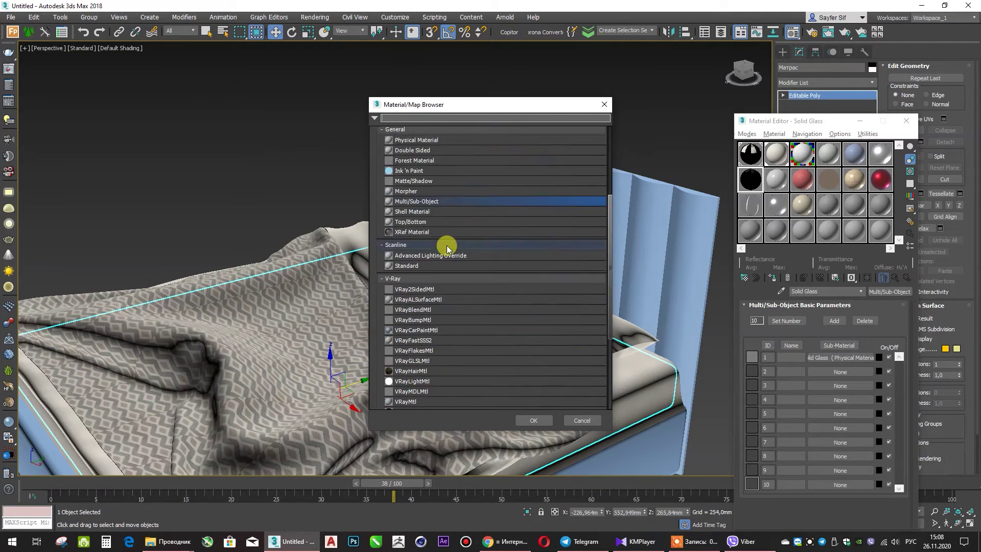
{"action": "scroll", "coordinate": [450, 245], "scroll_direction": "up", "scroll_amount": 5}
{"action": "left_click", "coordinate": [374, 186]}
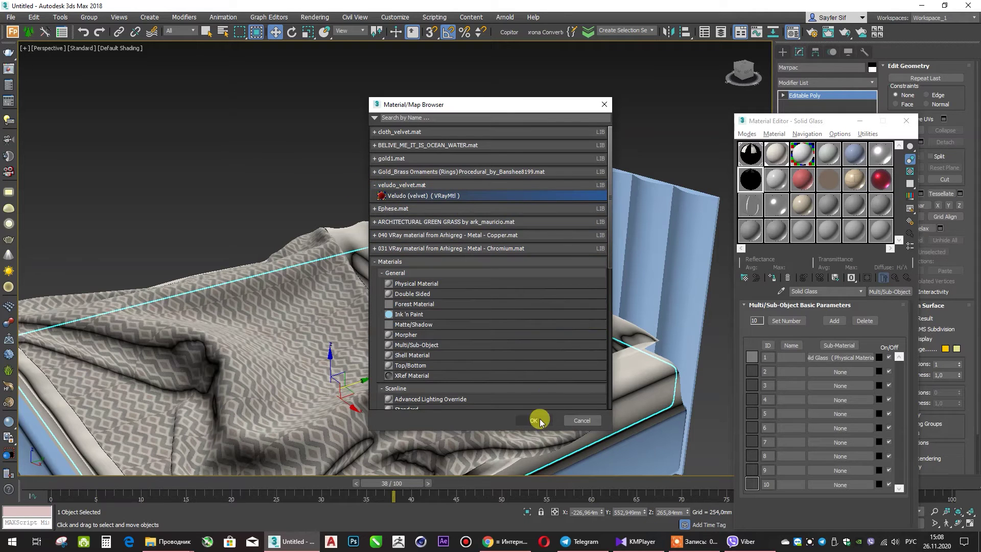
{"action": "left_click", "coordinate": [534, 420]}
{"action": "left_click", "coordinate": [657, 306]}
{"action": "left_click", "coordinate": [773, 278]}
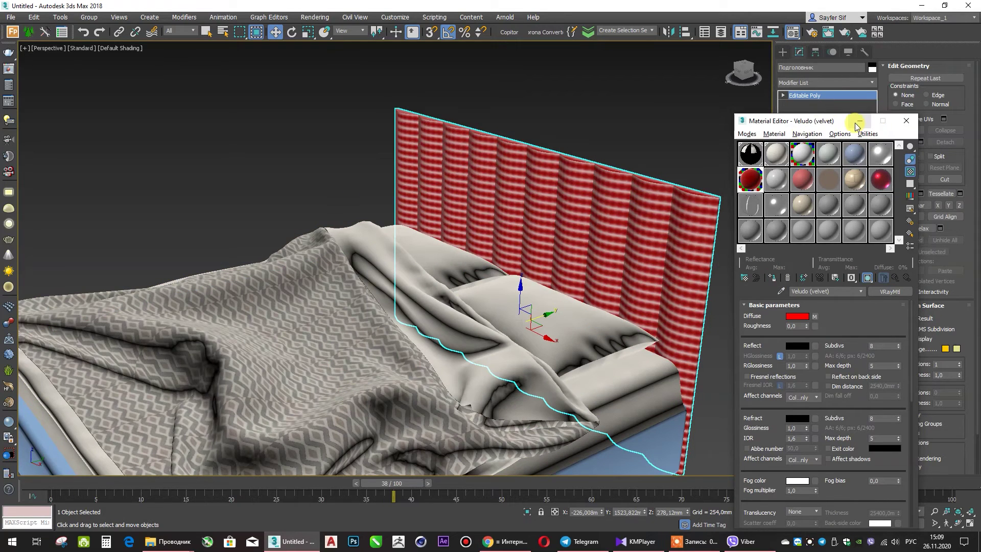
{"action": "left_click", "coordinate": [858, 122]}
{"action": "key", "text": "5"}
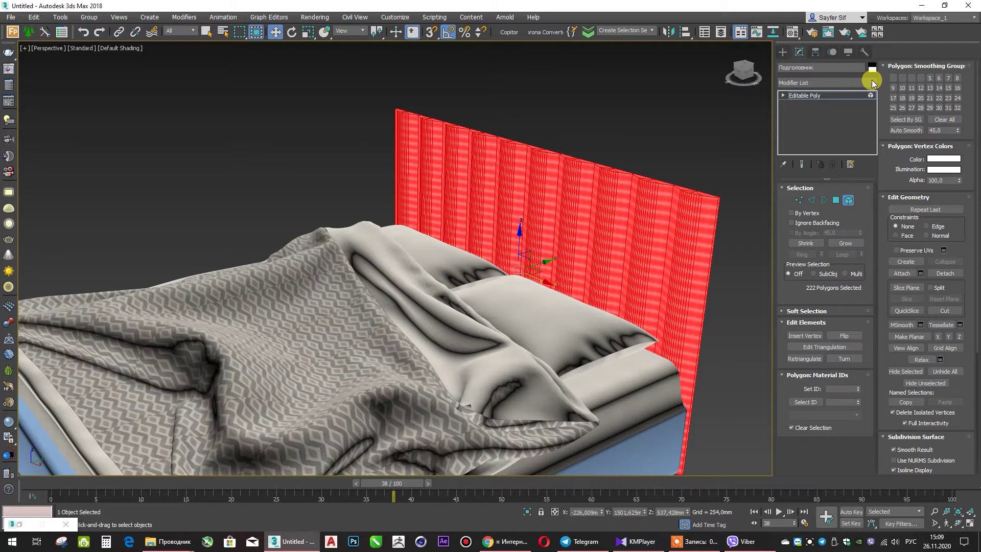
Step: Add a Box-projection UVW Map modifier to the headboard
{"action": "left_click", "coordinate": [872, 84]}
{"action": "scroll", "coordinate": [804, 435], "scroll_direction": "down", "scroll_amount": 3}
{"action": "scroll", "coordinate": [809, 447], "scroll_direction": "down", "scroll_amount": 3}
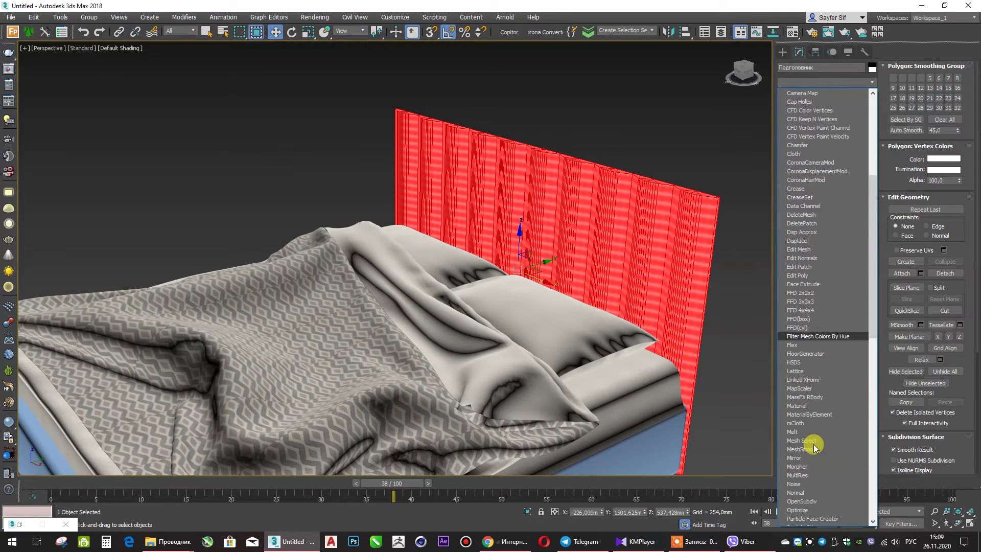
{"action": "scroll", "coordinate": [814, 448], "scroll_direction": "down", "scroll_amount": 3}
{"action": "scroll", "coordinate": [814, 448], "scroll_direction": "down", "scroll_amount": 2}
{"action": "scroll", "coordinate": [812, 445], "scroll_direction": "down", "scroll_amount": 3}
{"action": "scroll", "coordinate": [813, 445], "scroll_direction": "down", "scroll_amount": 7}
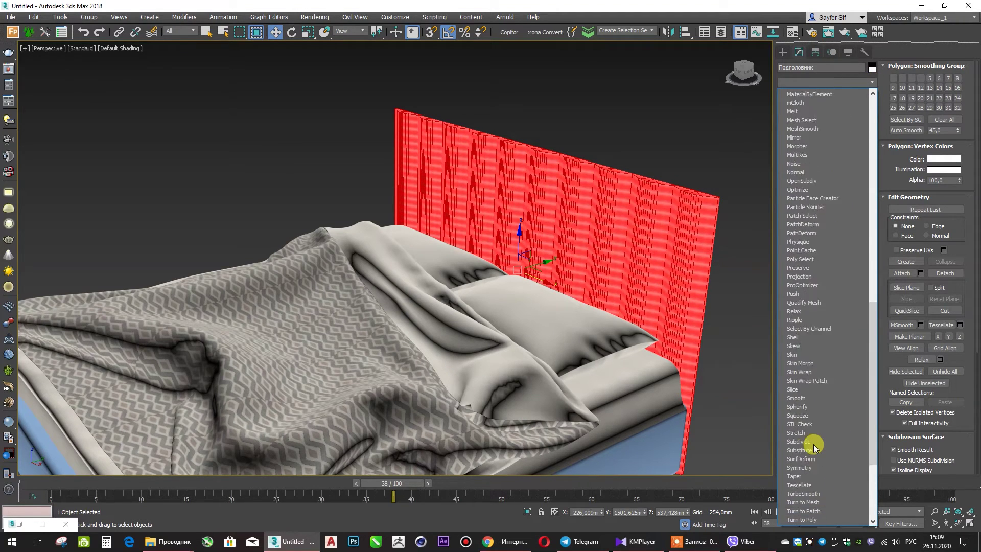
{"action": "left_click", "coordinate": [798, 484]}
{"action": "left_click", "coordinate": [805, 246]}
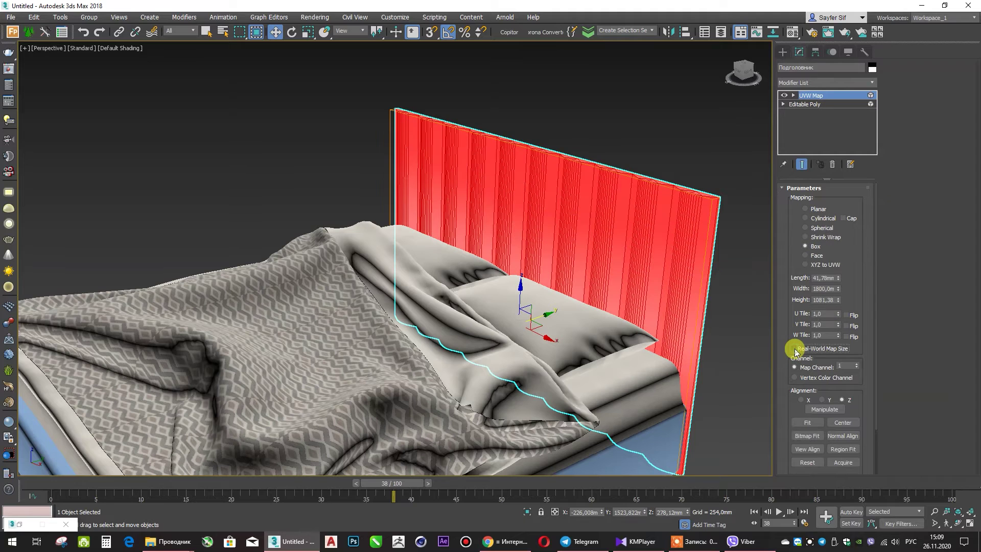
Step: Add a UVW Map modifier to the bed base Кровать (box, 2000×1800×300 mm)
{"action": "left_click", "coordinate": [782, 52]}
{"action": "left_click", "coordinate": [800, 52]}
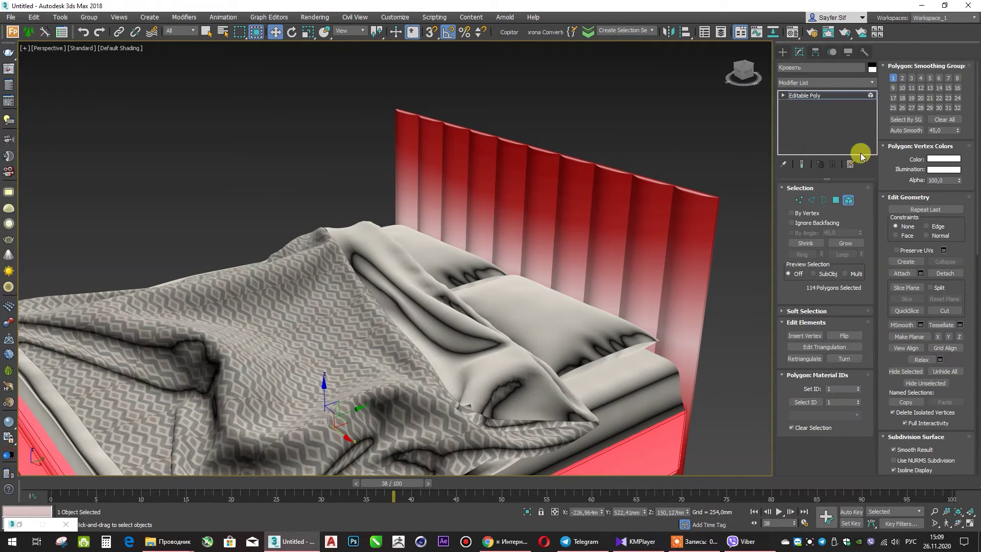
{"action": "left_click", "coordinate": [848, 82]}
{"action": "scroll", "coordinate": [815, 399], "scroll_direction": "down", "scroll_amount": 5}
{"action": "scroll", "coordinate": [795, 508], "scroll_direction": "down", "scroll_amount": 5}
{"action": "scroll", "coordinate": [810, 508], "scroll_direction": "down", "scroll_amount": 5}
{"action": "scroll", "coordinate": [813, 509], "scroll_direction": "down", "scroll_amount": 3}
{"action": "scroll", "coordinate": [833, 506], "scroll_direction": "down", "scroll_amount": 1}
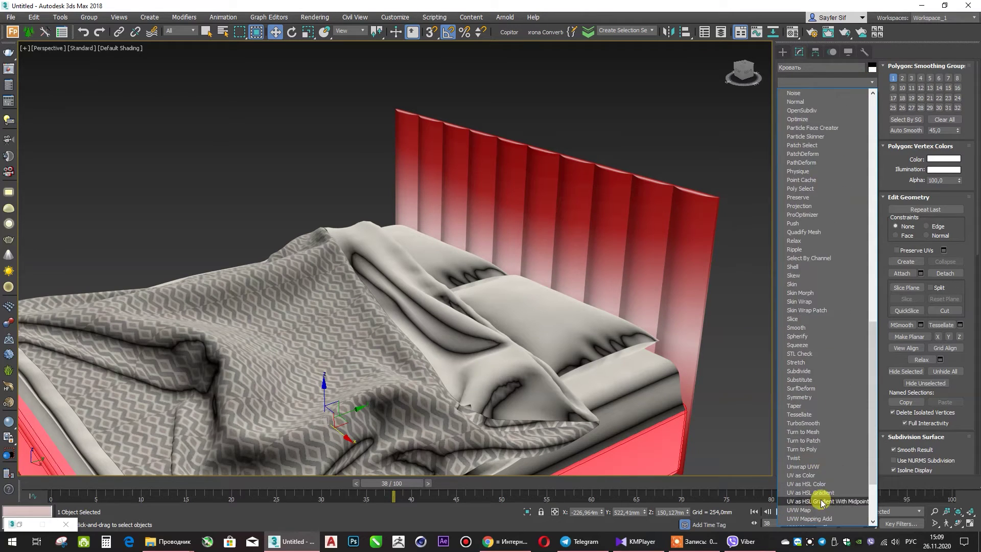
{"action": "left_click", "coordinate": [818, 512]}
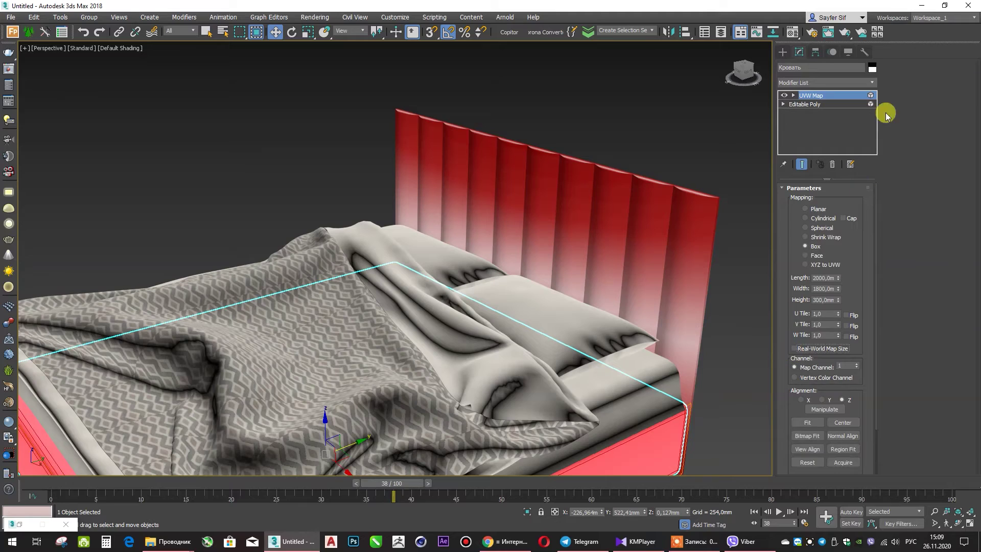
{"action": "left_click", "coordinate": [782, 52]}
{"action": "key", "text": "m"}
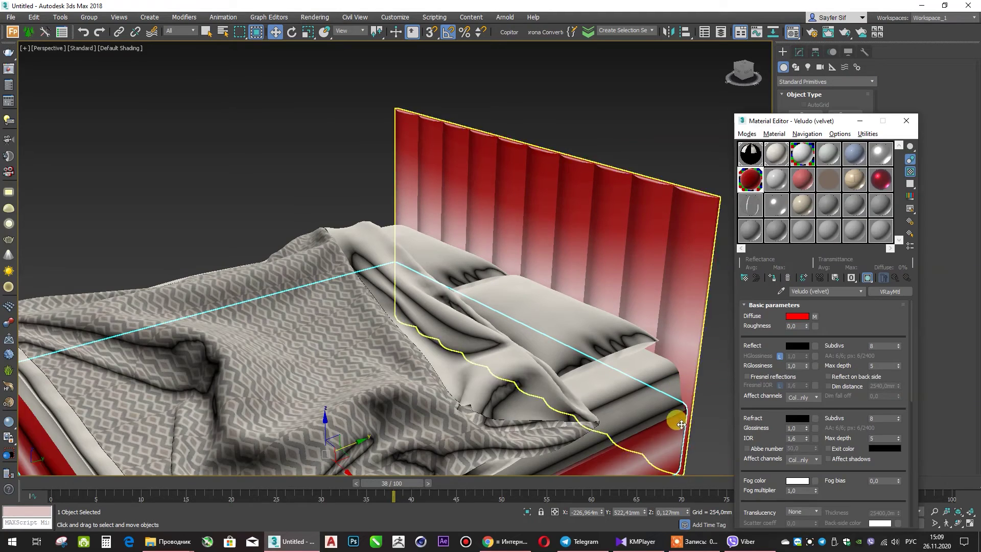
{"action": "scroll", "coordinate": [565, 405], "scroll_direction": "down", "scroll_amount": 5}
{"action": "mouse_move", "coordinate": [565, 405]}
{"action": "middle_mouse_down", "text": "alt"}
{"action": "mouse_move", "coordinate": [504, 397]}
{"action": "mouse_move", "coordinate": [648, 393]}
{"action": "mouse_move", "coordinate": [486, 390]}
{"action": "mouse_move", "coordinate": [596, 373]}
{"action": "mouse_move", "coordinate": [955, 149]}
{"action": "middle_mouse_up", "text": "alt"}
Step: Draw a large floor plane under the bed in Top view with 1x1 segments
{"action": "left_click", "coordinate": [906, 121]}
{"action": "key", "text": "t"}
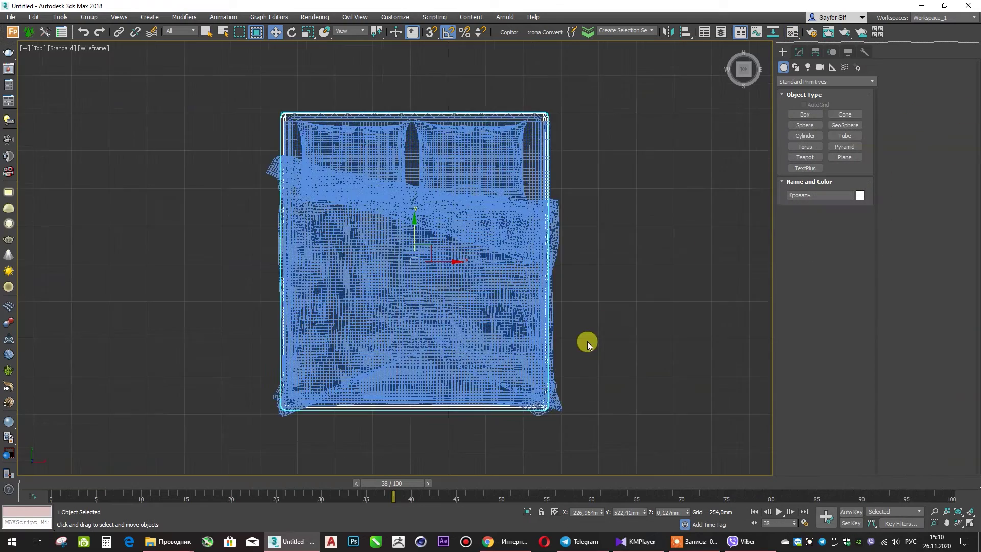
{"action": "left_click", "coordinate": [844, 158]}
{"action": "scroll", "coordinate": [539, 238], "scroll_direction": "down", "scroll_amount": 5}
{"action": "left_click_drag", "start_coordinate": [229, 135], "coordinate": [531, 392]}
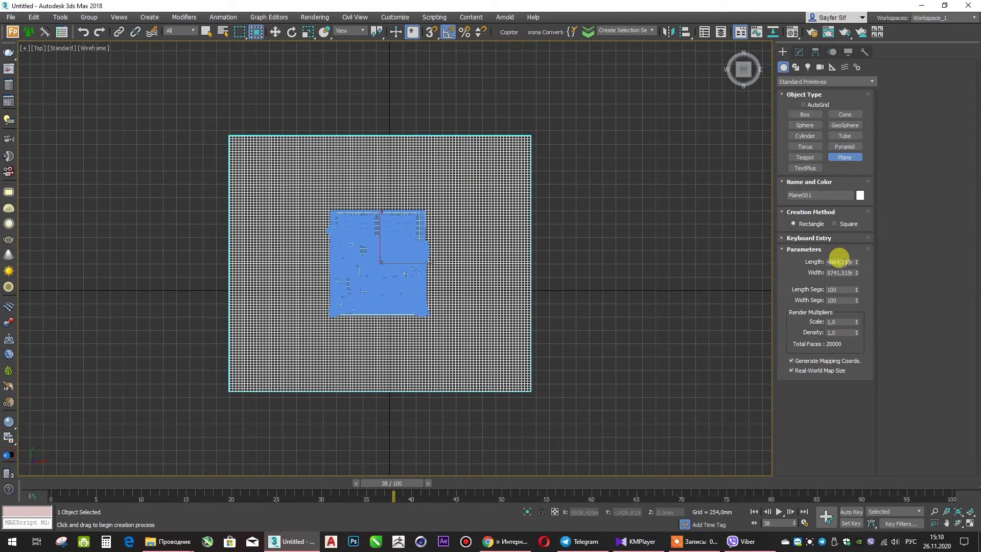
{"action": "type", "text": "1"}
{"action": "key", "text": "Tab"}
{"action": "type", "text": "1"}
{"action": "key", "text": "Return"}
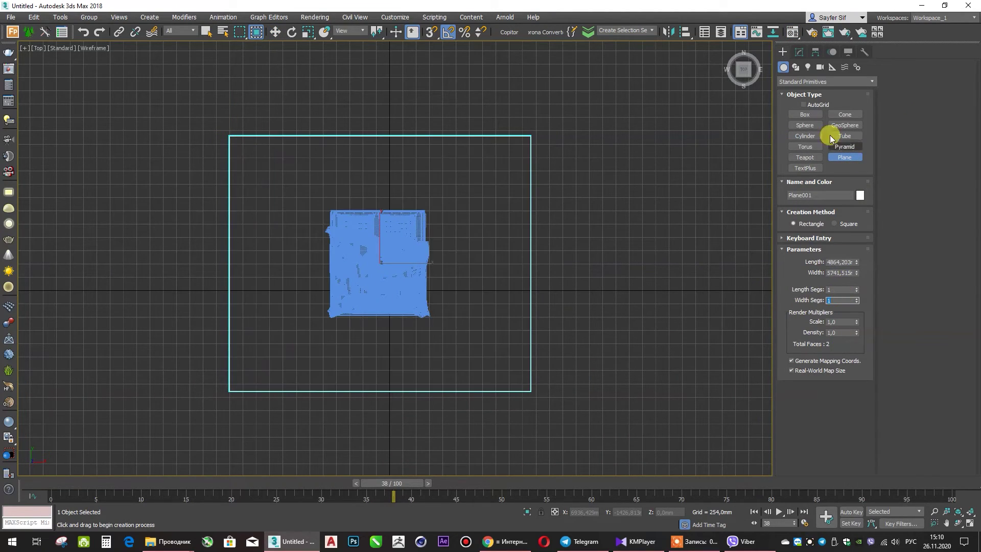
{"action": "left_click", "coordinate": [799, 52]}
Step: Shift-clone the floor plane upward and rotate the copy 90° into a wall
{"action": "key", "text": "shift+z"}
{"action": "key", "text": "shift+z"}
{"action": "mouse_move", "coordinate": [460, 377]}
{"action": "left_mouse_down", "text": "shift"}
{"action": "mouse_move", "coordinate": [582, 307]}
{"action": "mouse_move", "coordinate": [551, 336]}
{"action": "left_mouse_up", "text": "shift"}
{"action": "left_click", "coordinate": [488, 313]}
{"action": "left_click", "coordinate": [290, 32]}
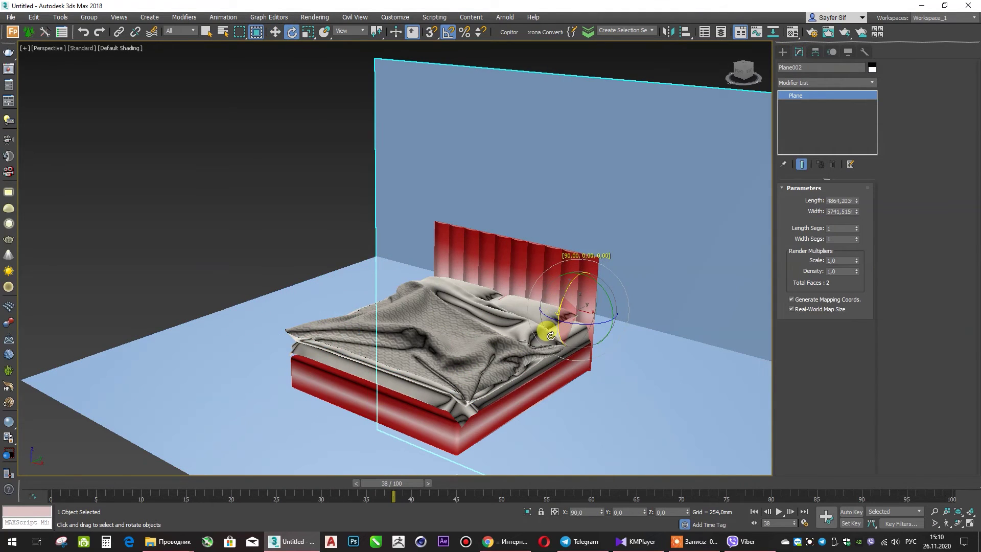
{"action": "left_click", "coordinate": [276, 32]}
{"action": "key", "text": "t"}
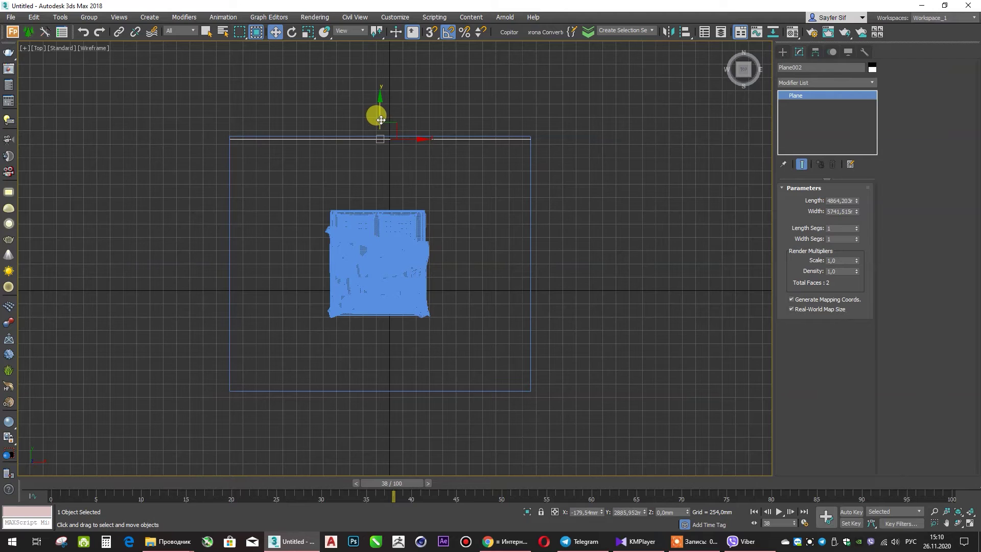
Step: Set the wall and floor plane object colours to white
{"action": "left_click", "coordinate": [872, 69]}
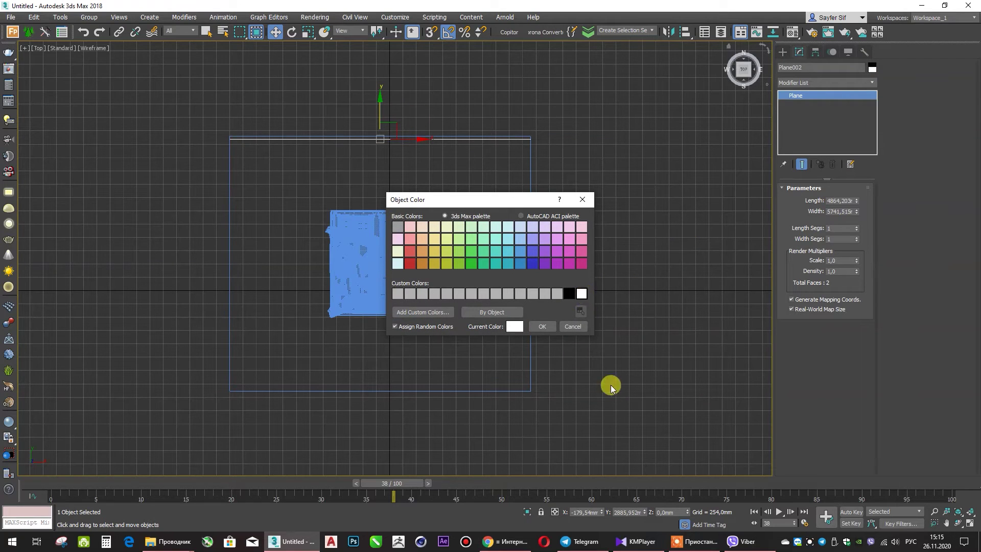
{"action": "left_click", "coordinate": [542, 327]}
{"action": "key", "text": "p"}
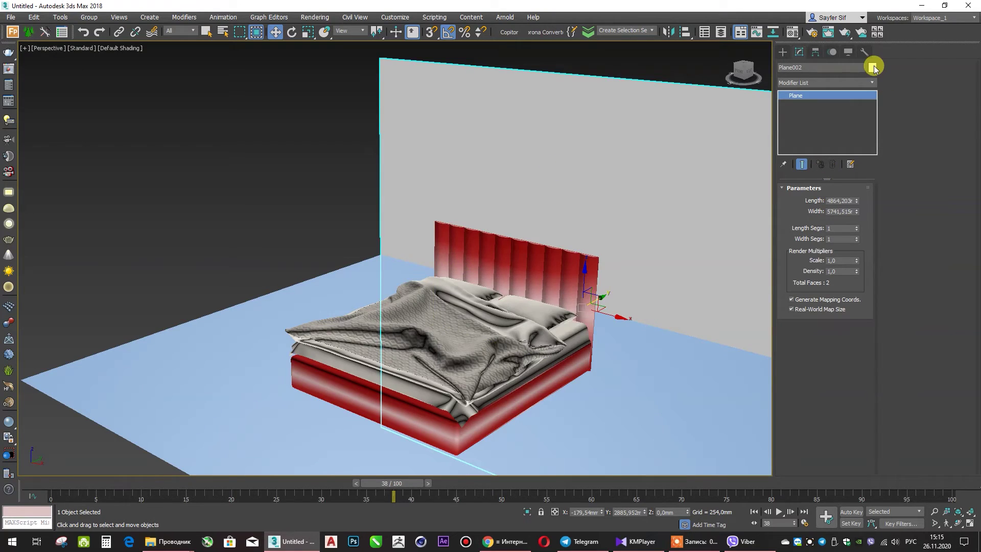
{"action": "left_click", "coordinate": [872, 67]}
{"action": "left_click", "coordinate": [542, 326]}
{"action": "left_click", "coordinate": [664, 383]}
{"action": "left_click", "coordinate": [872, 68]}
{"action": "left_click", "coordinate": [581, 293]}
{"action": "left_click", "coordinate": [542, 326]}
{"action": "scroll", "coordinate": [511, 256], "scroll_direction": "down", "scroll_amount": 3}
Step: Rest the wall on the floor, then clone, rotate and place a second perpendicular wall
{"action": "mouse_move", "coordinate": [584, 246]}
{"action": "left_mouse_down"}
{"action": "mouse_move", "coordinate": [584, 209]}
{"action": "mouse_move", "coordinate": [568, 245]}
{"action": "mouse_move", "coordinate": [605, 256]}
{"action": "mouse_move", "coordinate": [493, 197]}
{"action": "left_mouse_up"}
{"action": "left_click", "coordinate": [495, 314]}
{"action": "left_click", "coordinate": [292, 32]}
{"action": "left_click", "coordinate": [275, 32]}
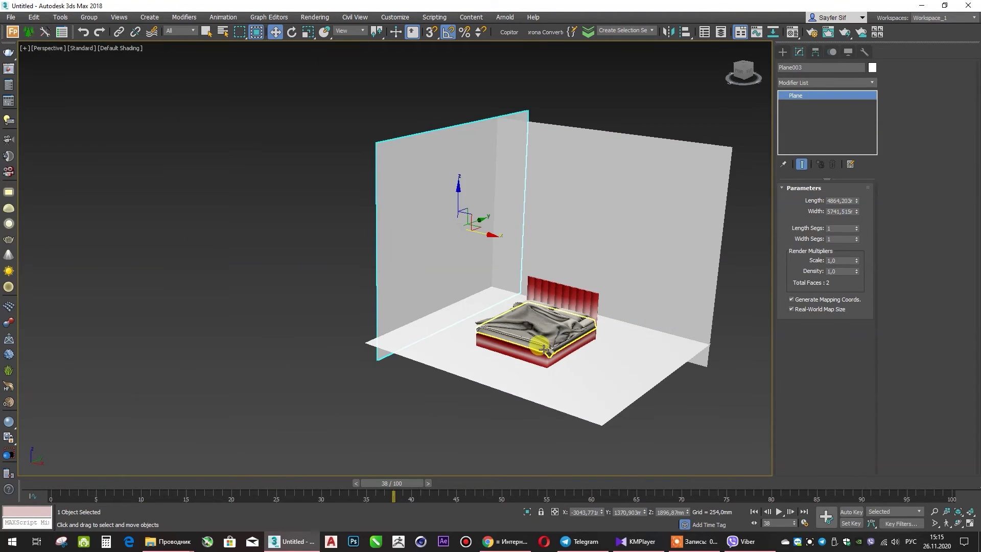
{"action": "key", "text": "l"}
{"action": "scroll", "coordinate": [478, 313], "scroll_direction": "down", "scroll_amount": 3}
{"action": "left_click", "coordinate": [783, 51]}
Step: Create an invisible sphere VRayLight with multiplier 5 in the Left view
{"action": "left_click", "coordinate": [828, 81]}
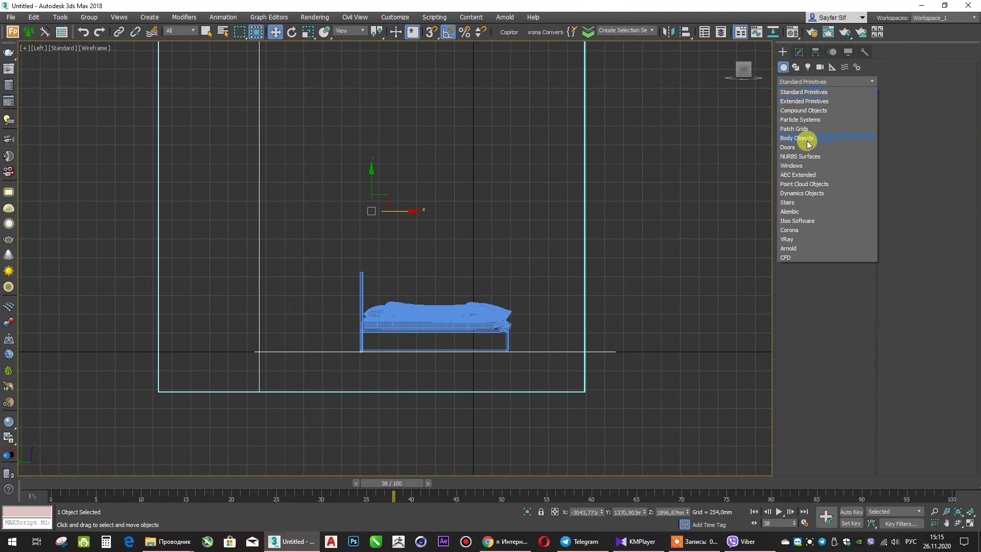
{"action": "left_click", "coordinate": [808, 67]}
{"action": "left_click", "coordinate": [819, 81]}
{"action": "left_click", "coordinate": [807, 120]}
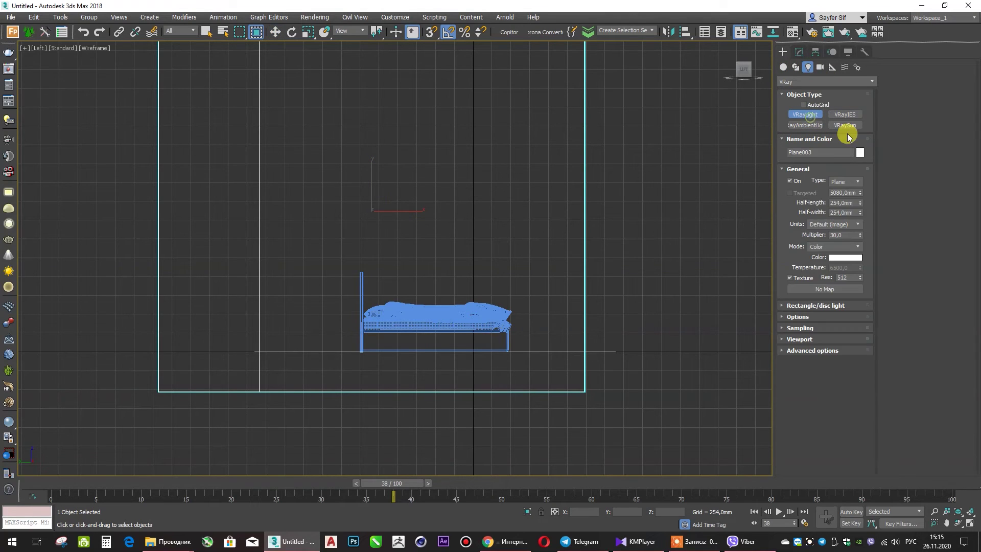
{"action": "left_click", "coordinate": [846, 207]}
{"action": "left_click_drag", "start_coordinate": [329, 103], "coordinate": [350, 124]}
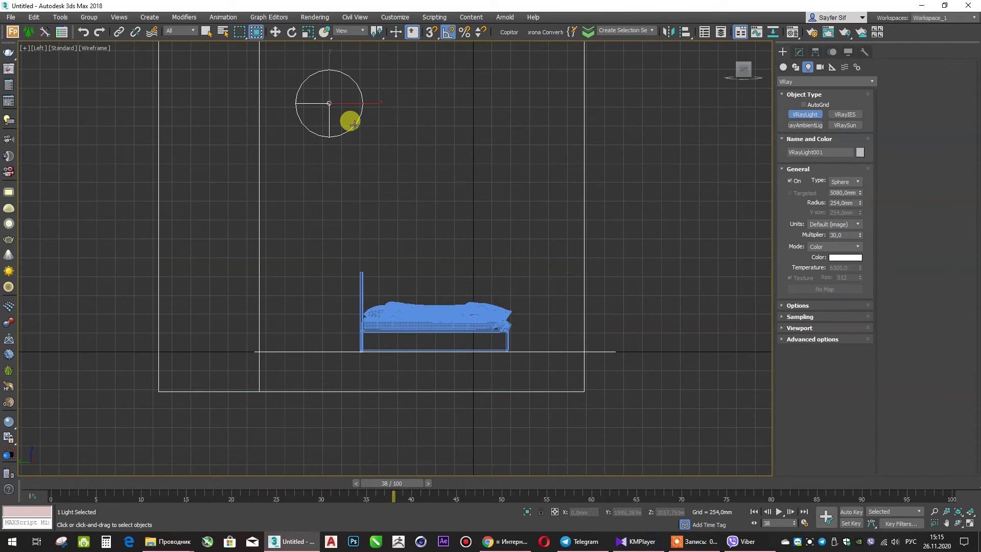
{"action": "left_click", "coordinate": [781, 307]}
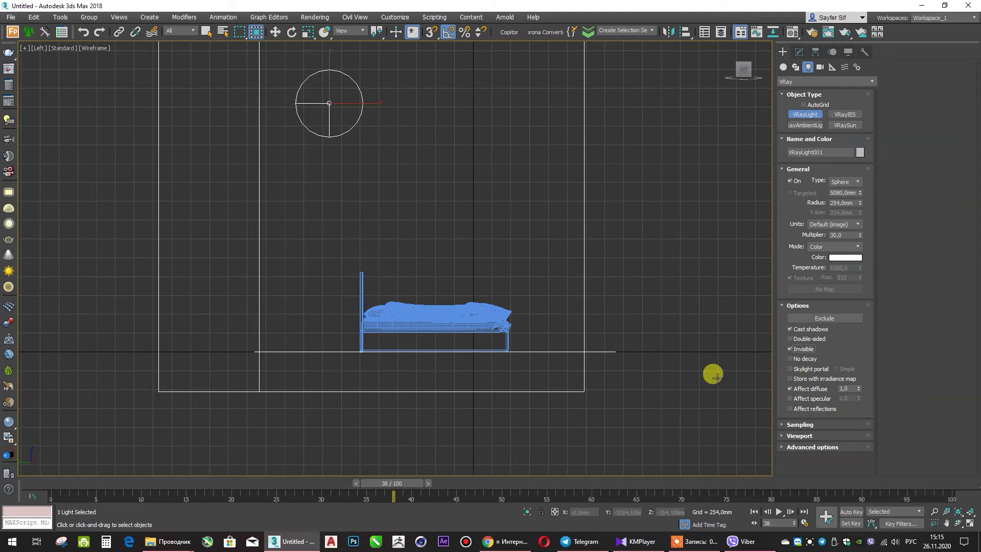
Step: Move the sphere light into place above the bed, checking Top, Front and Perspective views
{"action": "left_click", "coordinate": [271, 34]}
{"action": "key", "text": "t"}
{"action": "scroll", "coordinate": [393, 191], "scroll_direction": "down", "scroll_amount": 3}
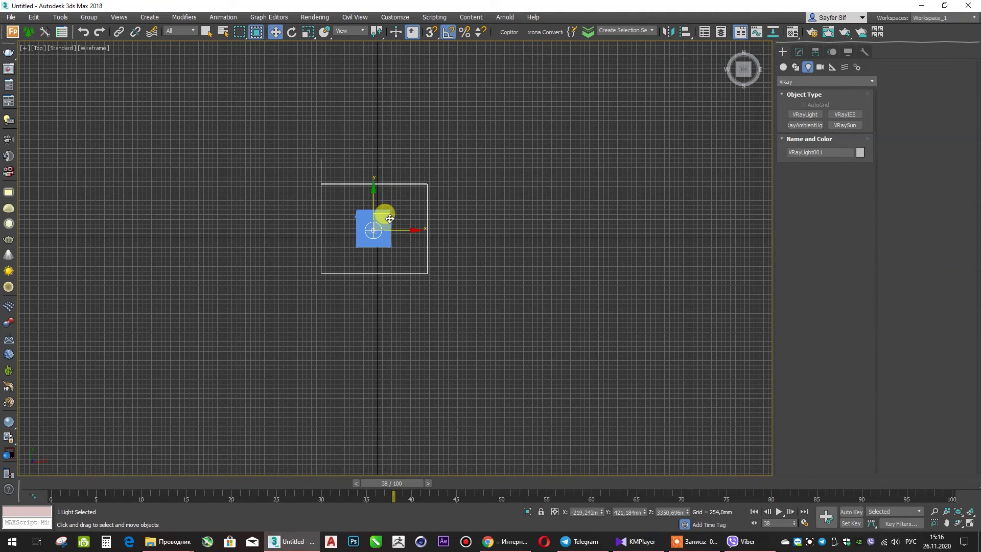
{"action": "key", "text": "f"}
{"action": "key", "text": "p"}
{"action": "scroll", "coordinate": [455, 361], "scroll_direction": "up", "scroll_amount": 5}
{"action": "scroll", "coordinate": [477, 344], "scroll_direction": "up", "scroll_amount": 1}
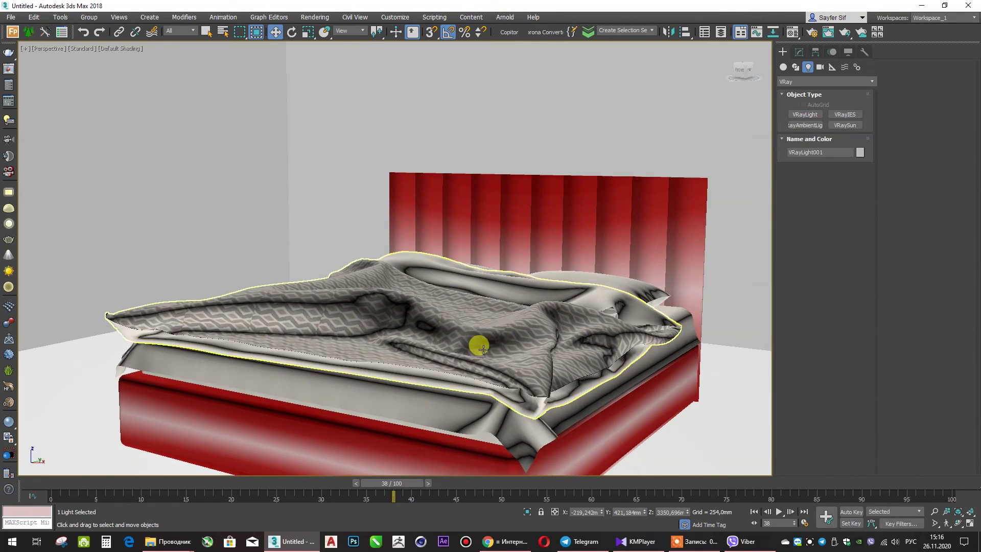
Step: Frame the bed in the PhysCamera001 view and run a quick test render
{"action": "middle_click_drag", "start_coordinate": [477, 344], "coordinate": [467, 269]}
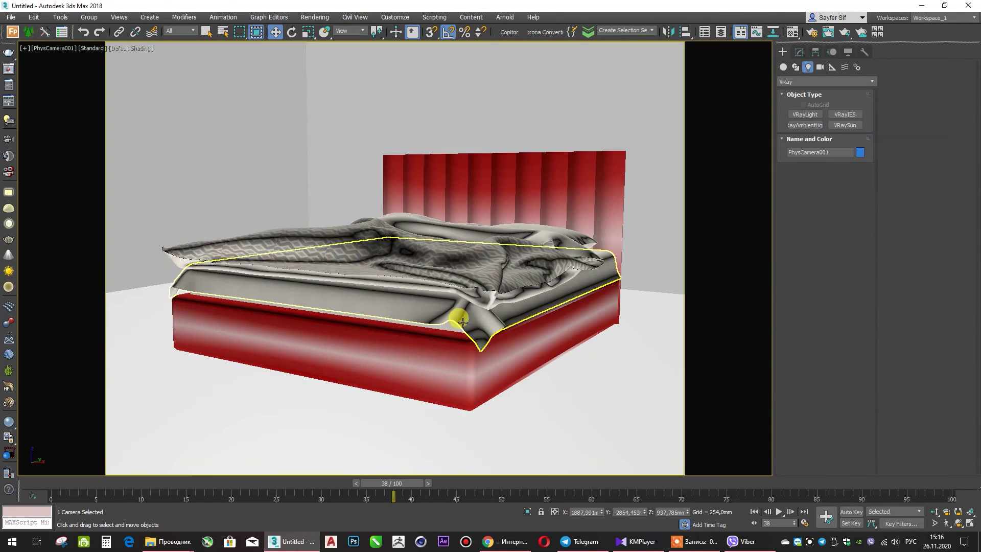
{"action": "mouse_move", "coordinate": [565, 306]}
{"action": "middle_mouse_down"}
{"action": "mouse_move", "coordinate": [548, 267]}
{"action": "mouse_move", "coordinate": [543, 307]}
{"action": "mouse_move", "coordinate": [535, 296]}
{"action": "middle_mouse_up"}
{"action": "key", "text": "shift+q"}
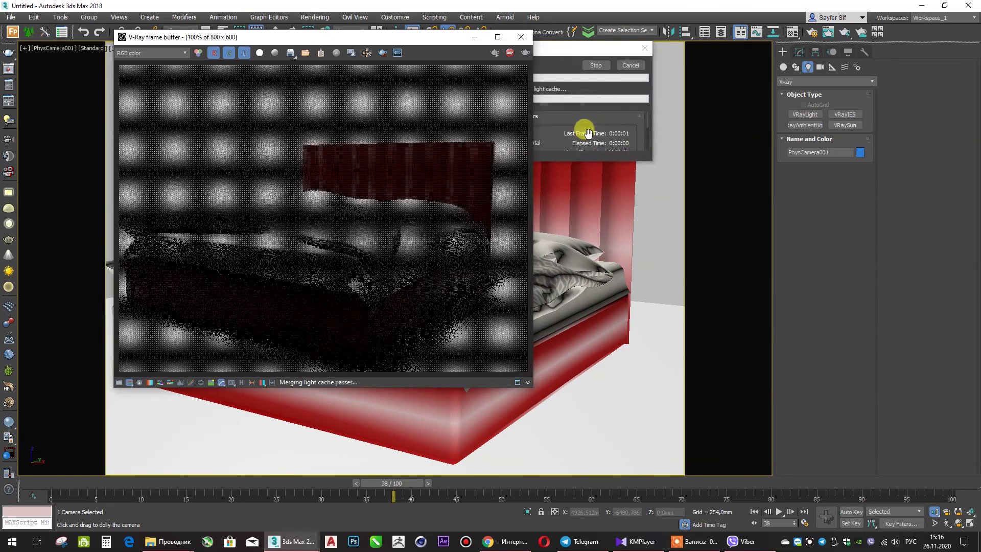
{"action": "left_click", "coordinate": [522, 37]}
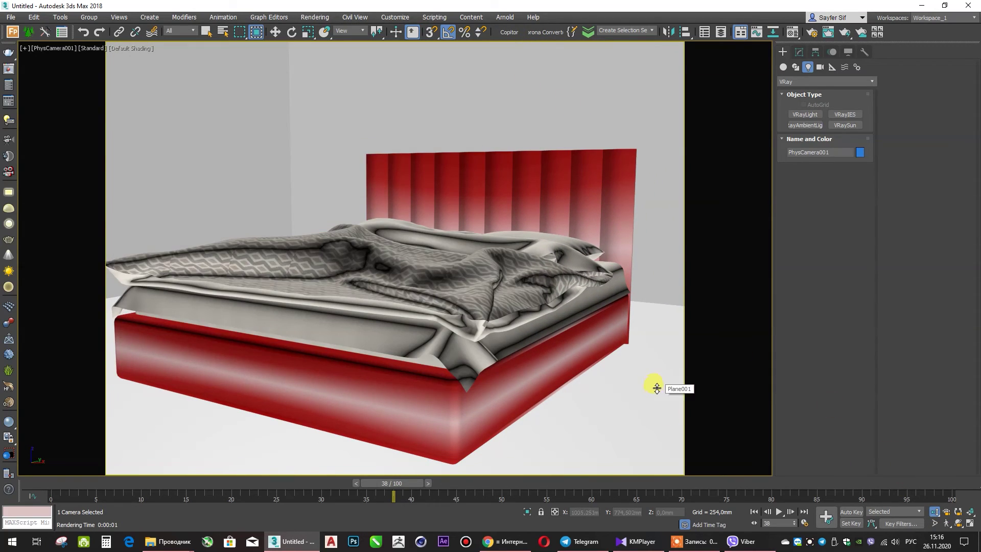
Step: Walk the camera closer to the bed and render the scene at 2500 x 1875
{"action": "key", "text": "Up"}
{"action": "left_click_drag", "start_coordinate": [620, 375], "coordinate": [528, 388]}
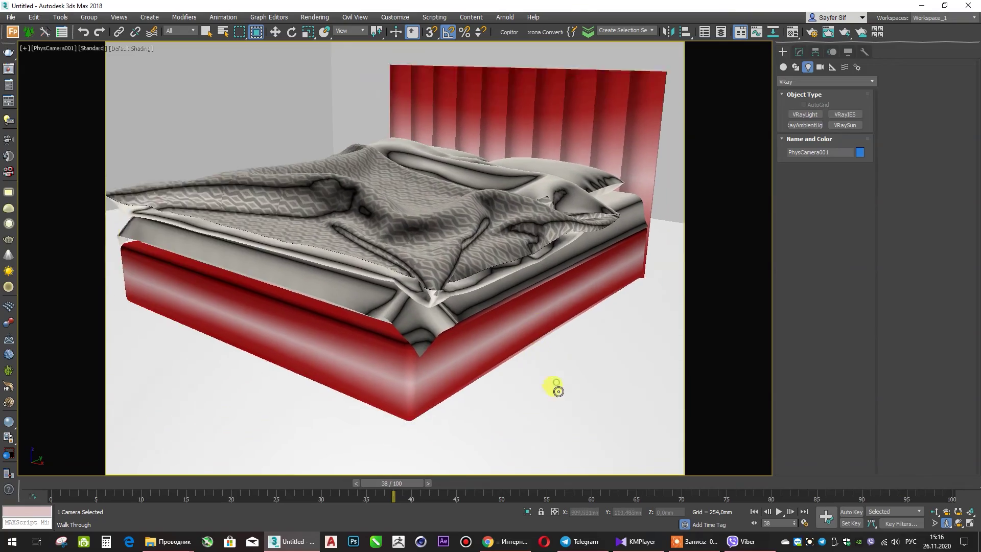
{"action": "left_click", "coordinate": [322, 17]}
{"action": "left_click", "coordinate": [327, 29]}
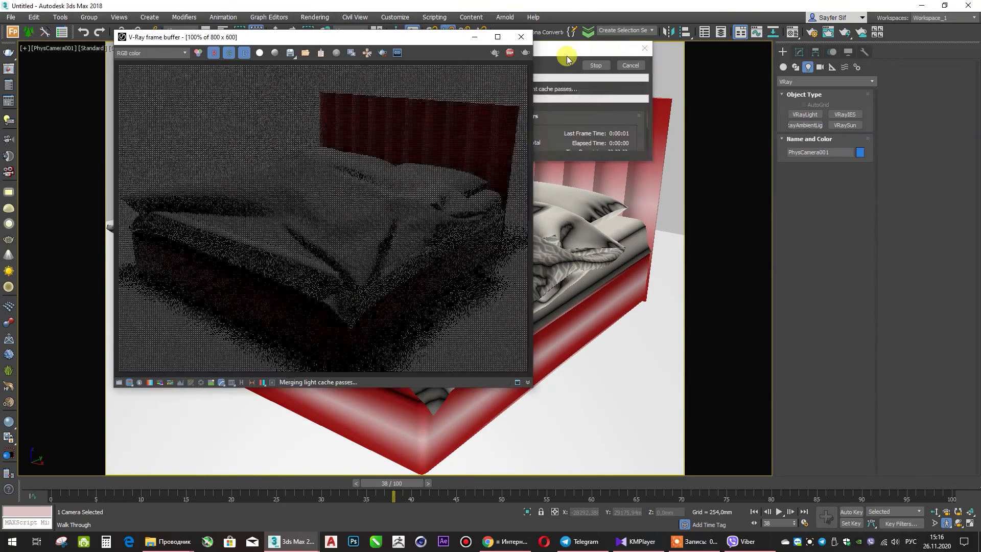
{"action": "left_click", "coordinate": [527, 37]}
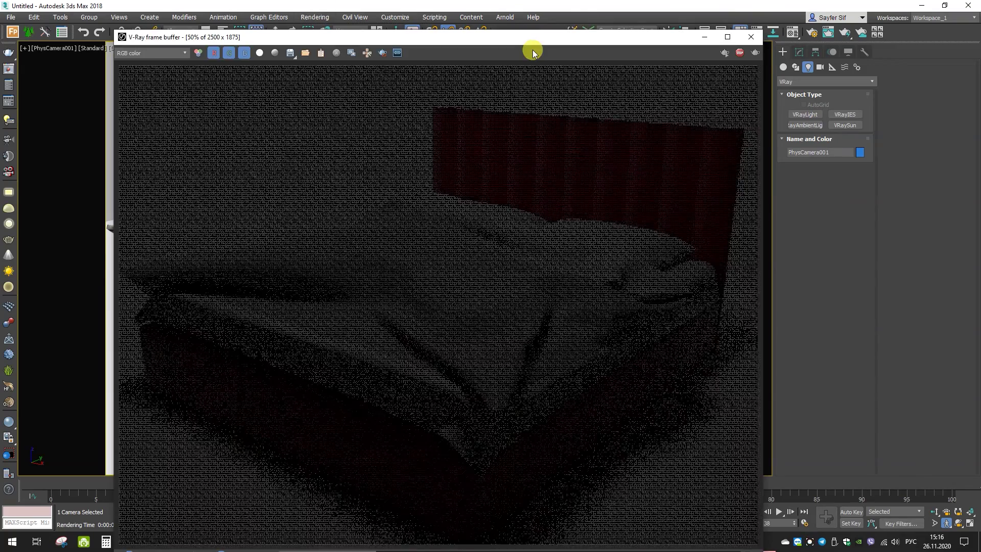